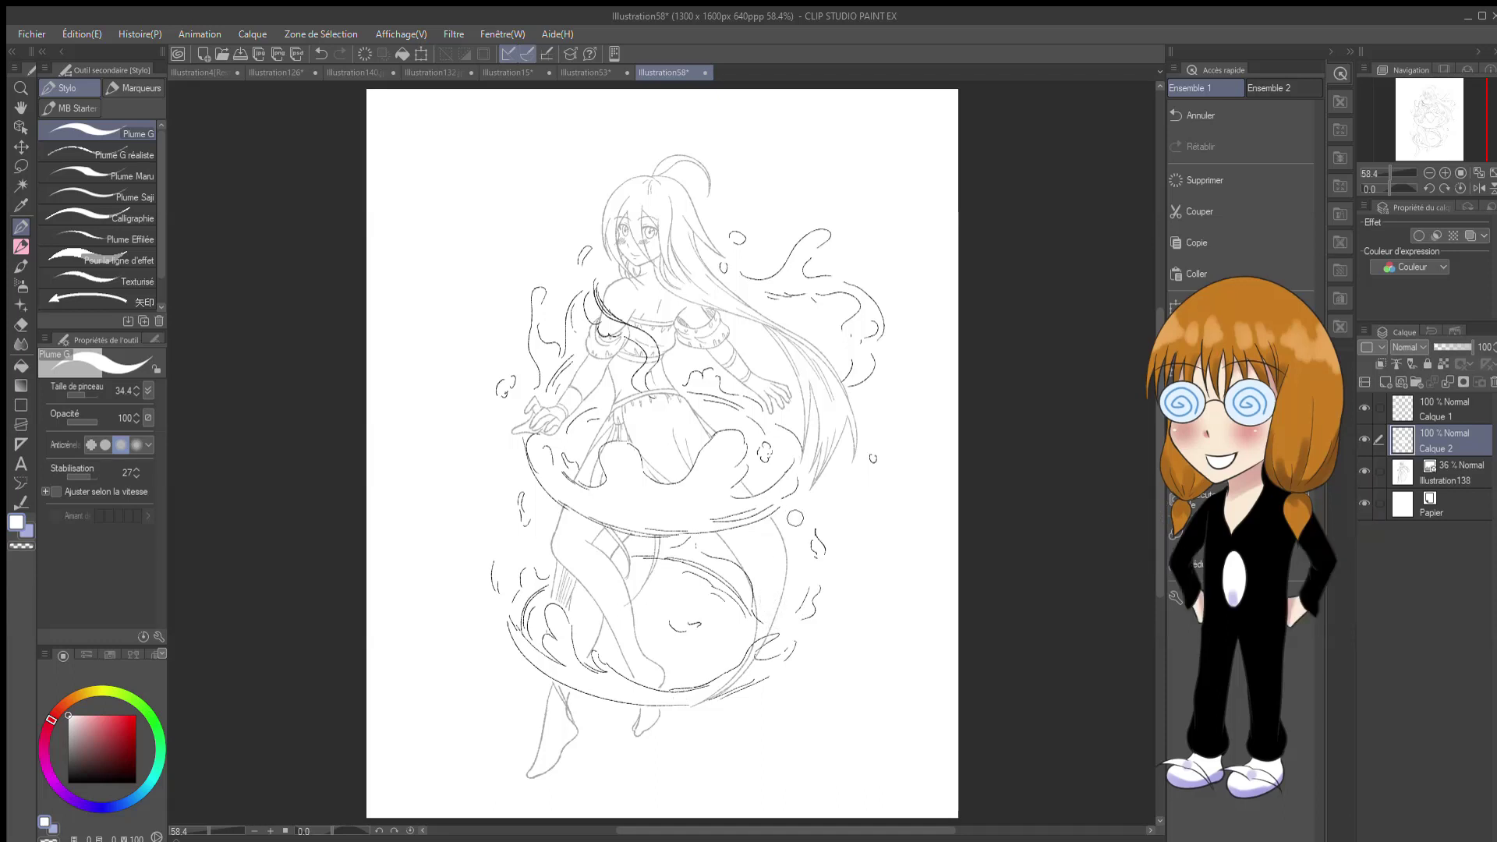
Step: Undo the last stroke and erase the stray dark line across the character's torso on Calque 1
key(ctrl+z)
click(1444, 409)
key(e)
drag(596, 282, 645, 378)
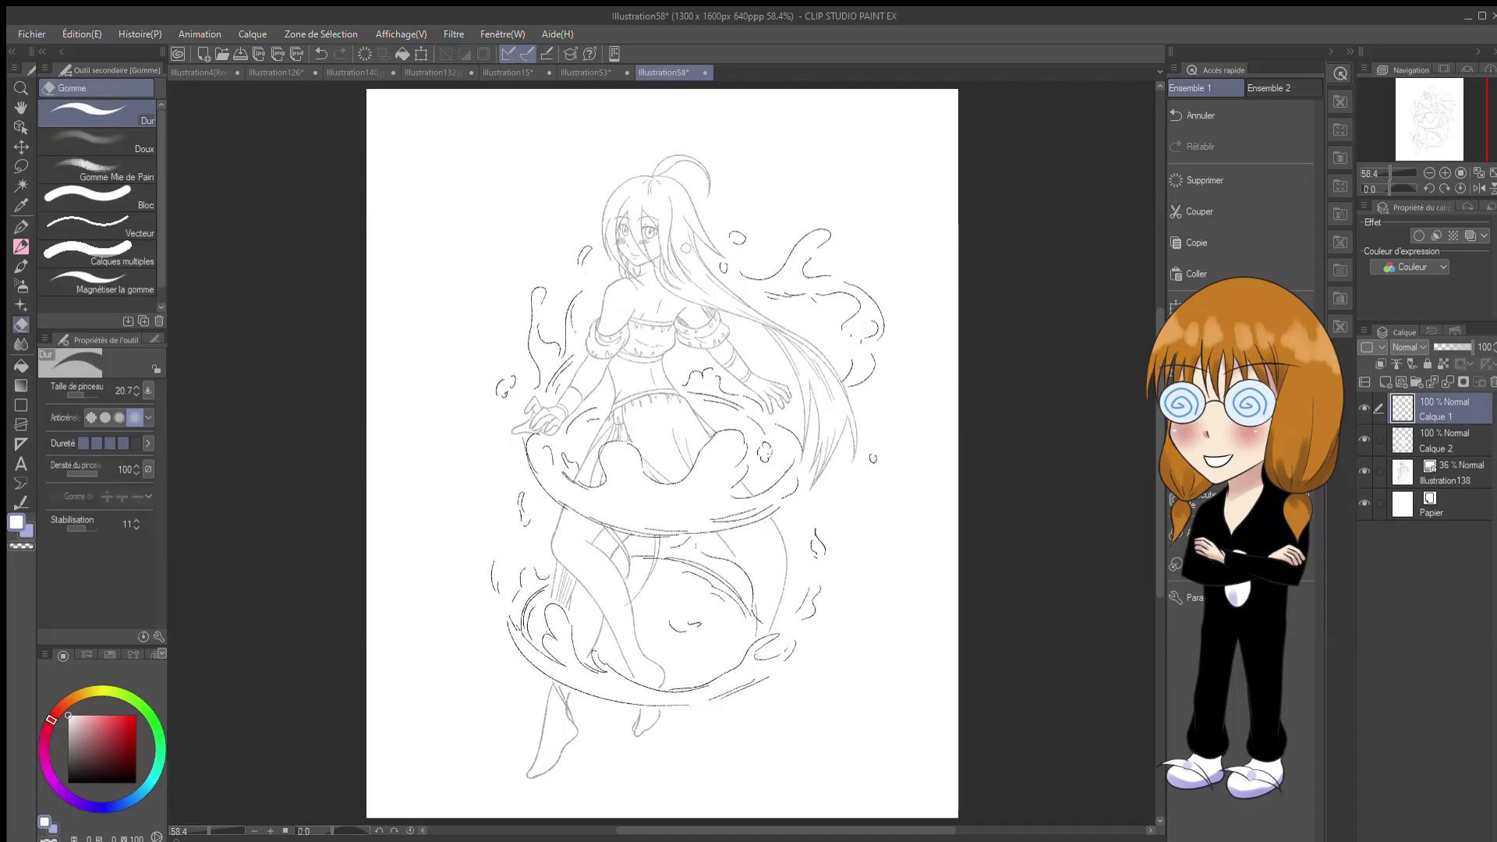
Step: Raise the opacity of the Illustration138 layer to 100% and reselect Calque 1
click(1444, 440)
click(1445, 473)
drag(1448, 347, 1473, 347)
click(1444, 409)
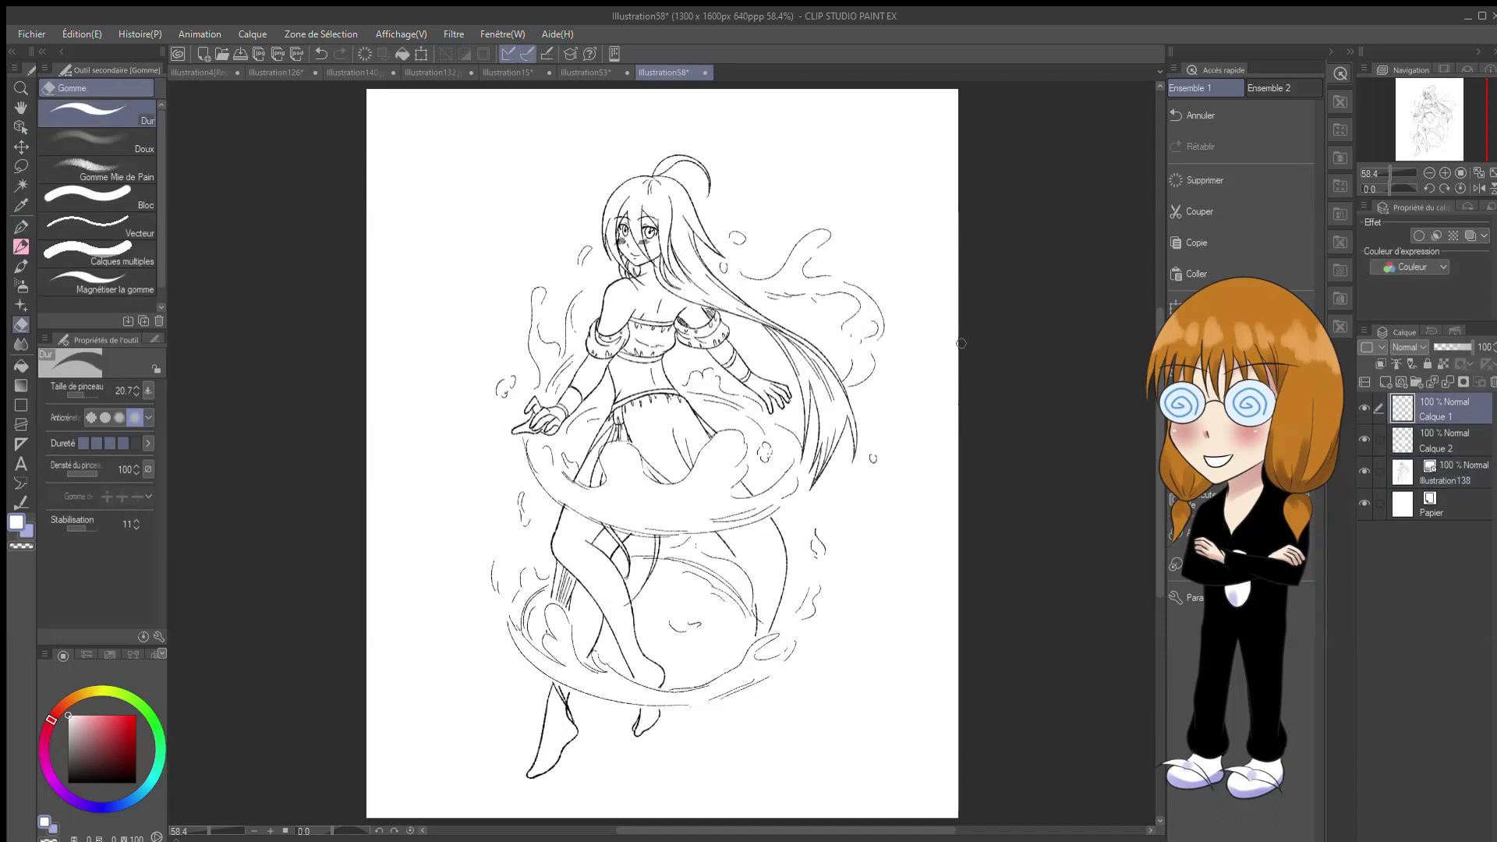
Step: Draw thin black splash strokes beside the character's extended hand on Calque 1 with the Plume G réaliste pen
key(alt+bracketleft)
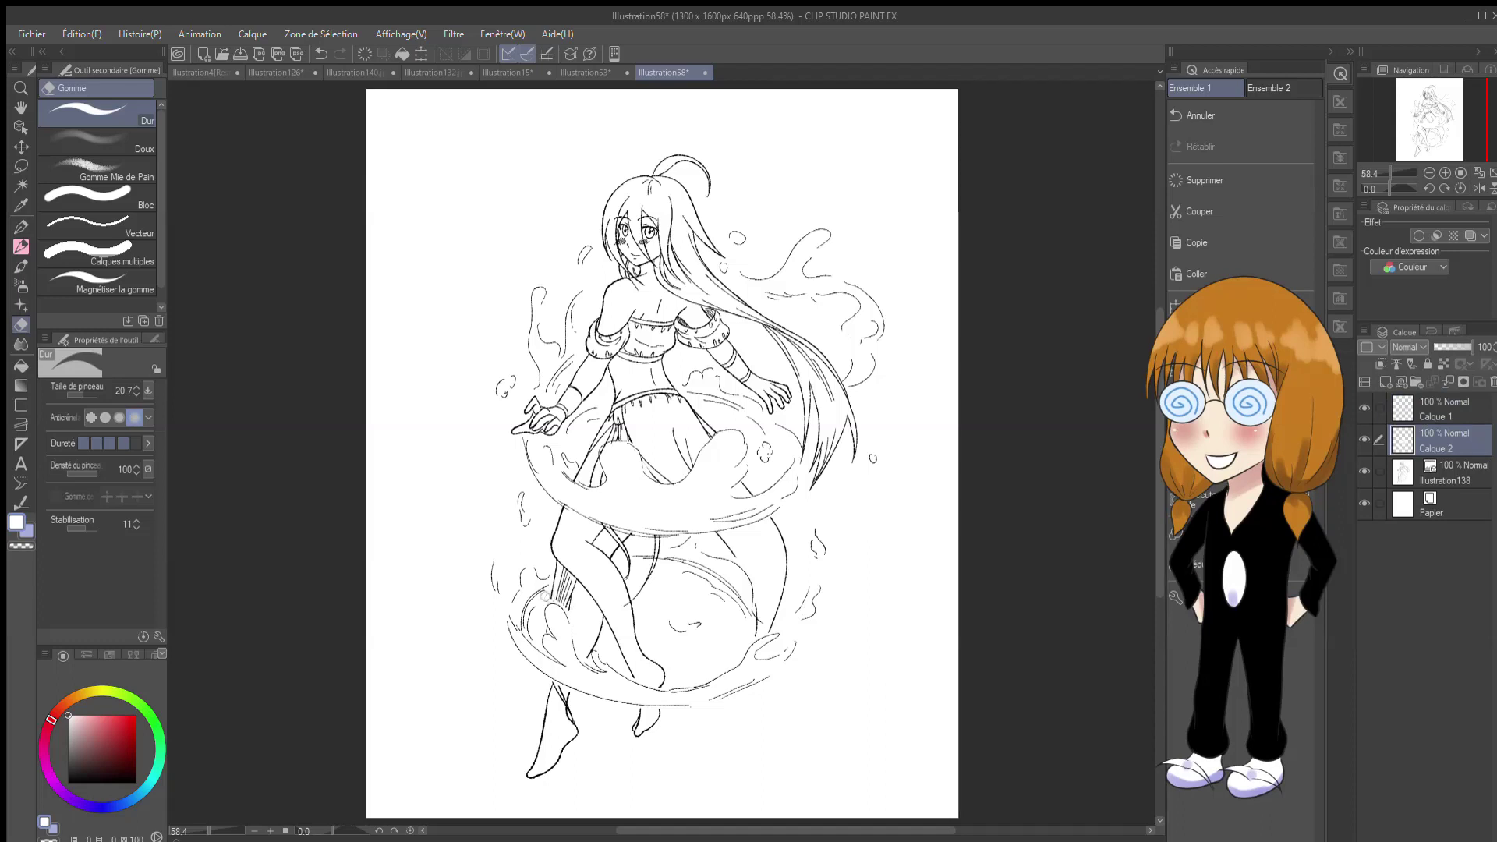
click(21, 226)
click(1444, 410)
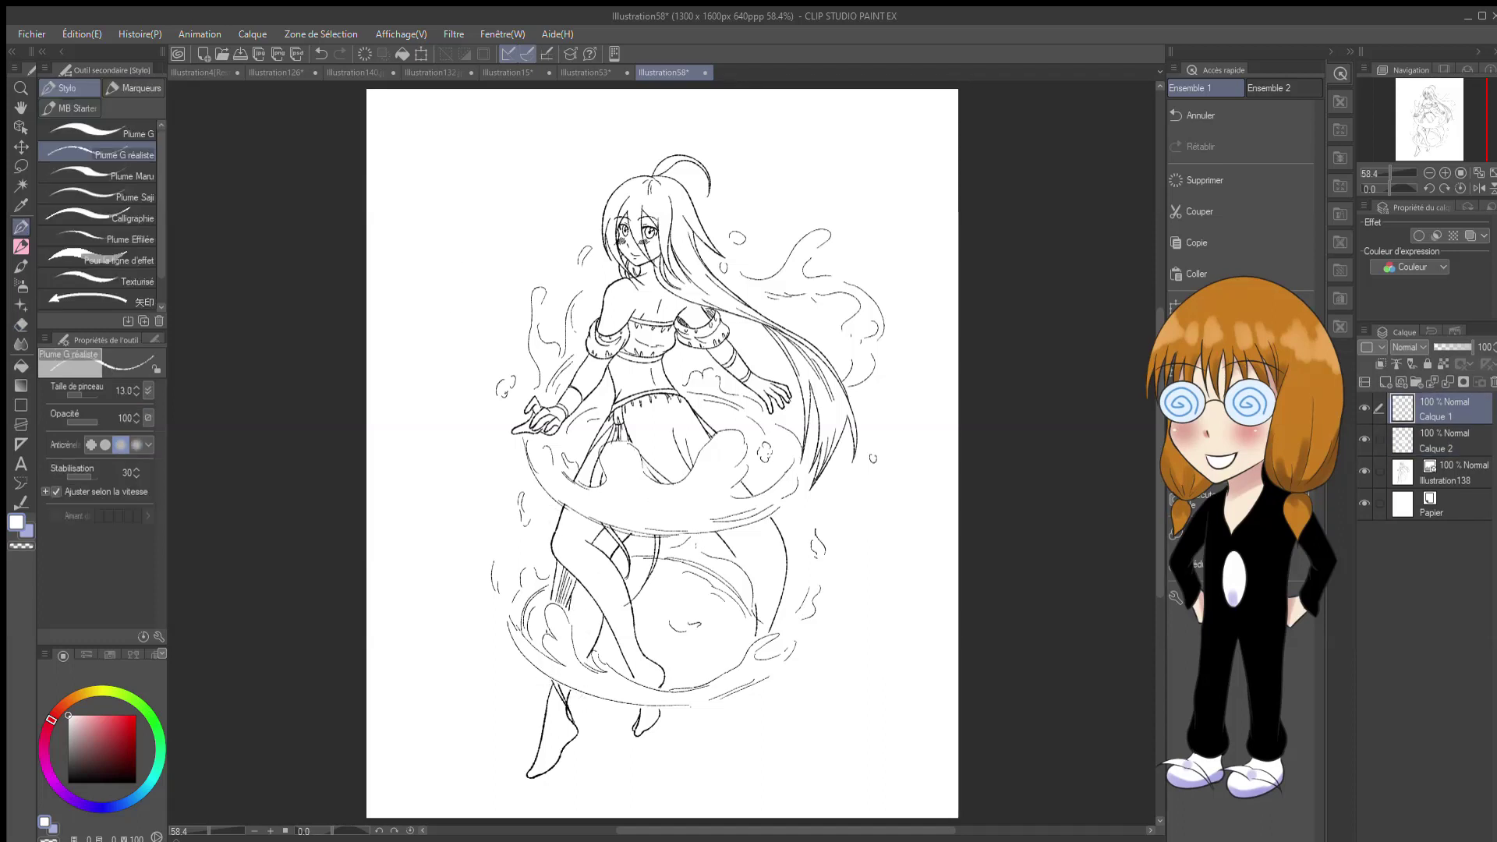
click(69, 783)
drag(529, 218, 524, 234)
key(ctrl+z)
mouse_move(439, 385)
mouse_down()
mouse_move(473, 460)
mouse_move(503, 466)
mouse_up()
drag(479, 301, 485, 329)
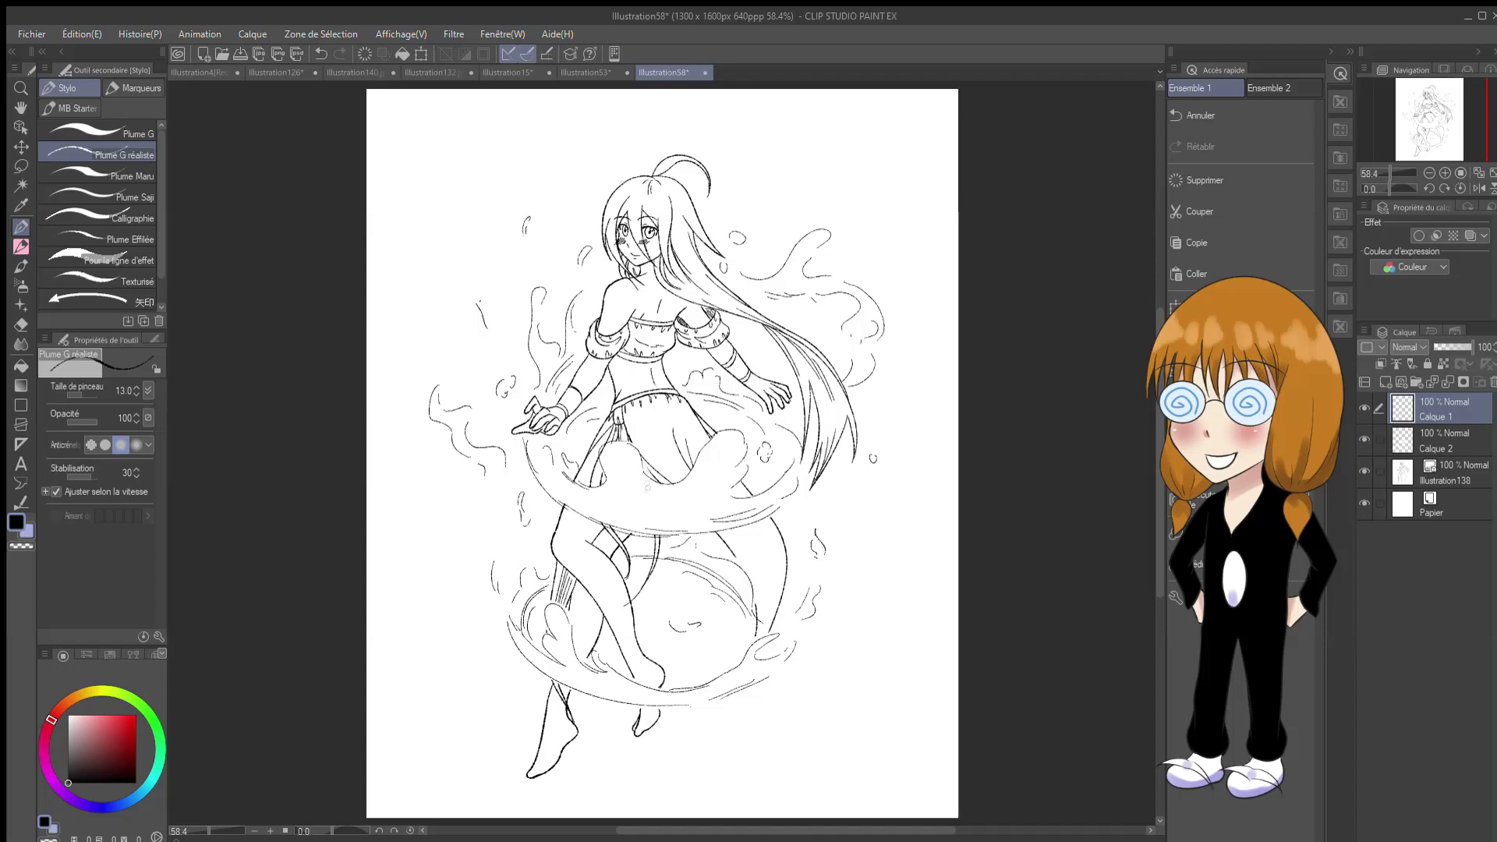
click(1444, 473)
click(21, 325)
click(1437, 441)
click(21, 227)
click(97, 133)
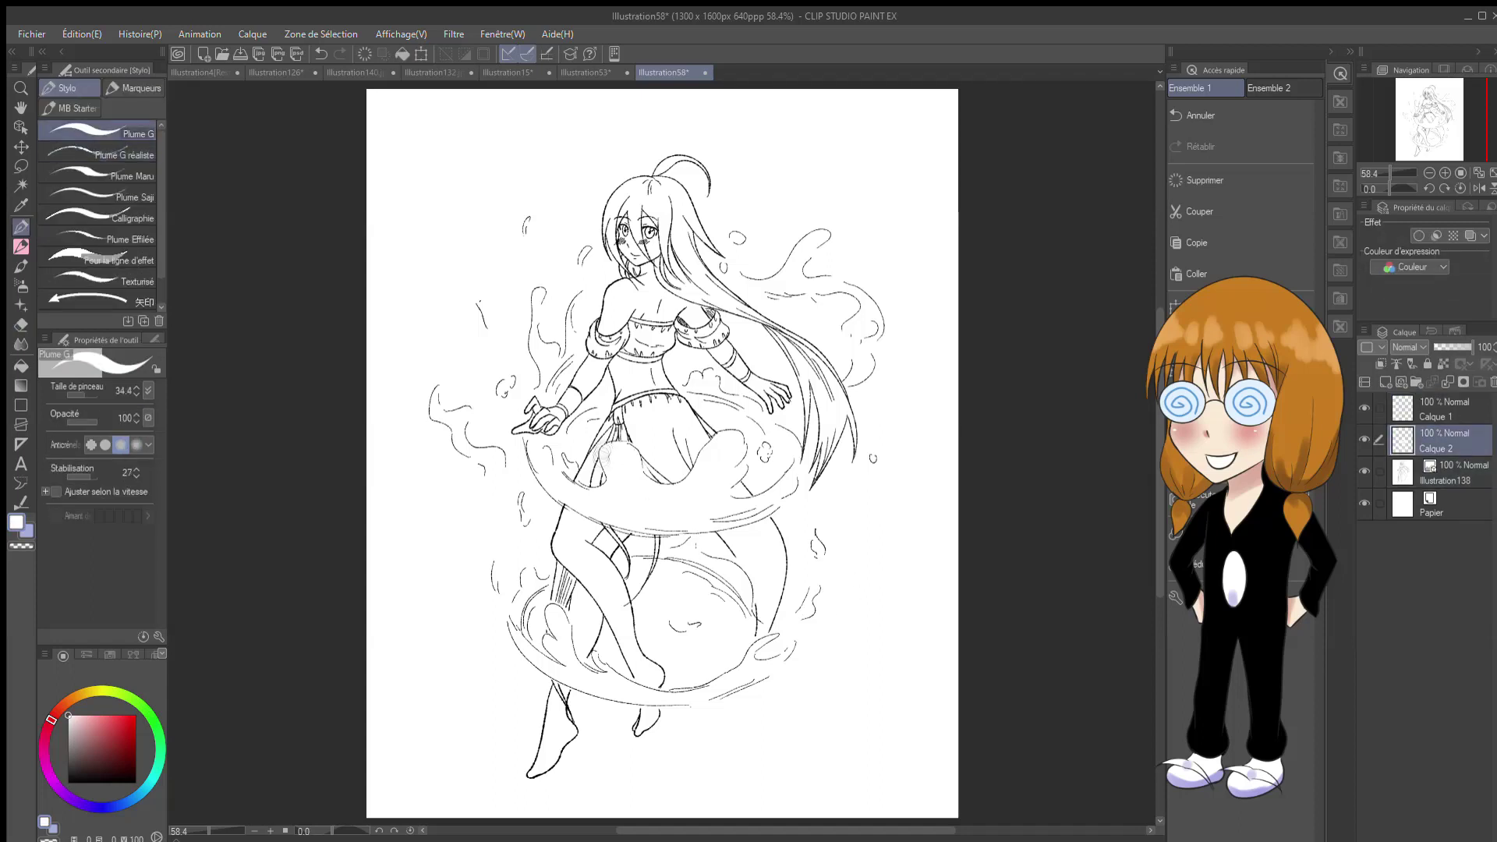
Step: Erase the added splash strokes beside the character's extended hand on Calque 1 with the hard eraser
key(alt+bracketright)
key(e)
drag(465, 399, 499, 464)
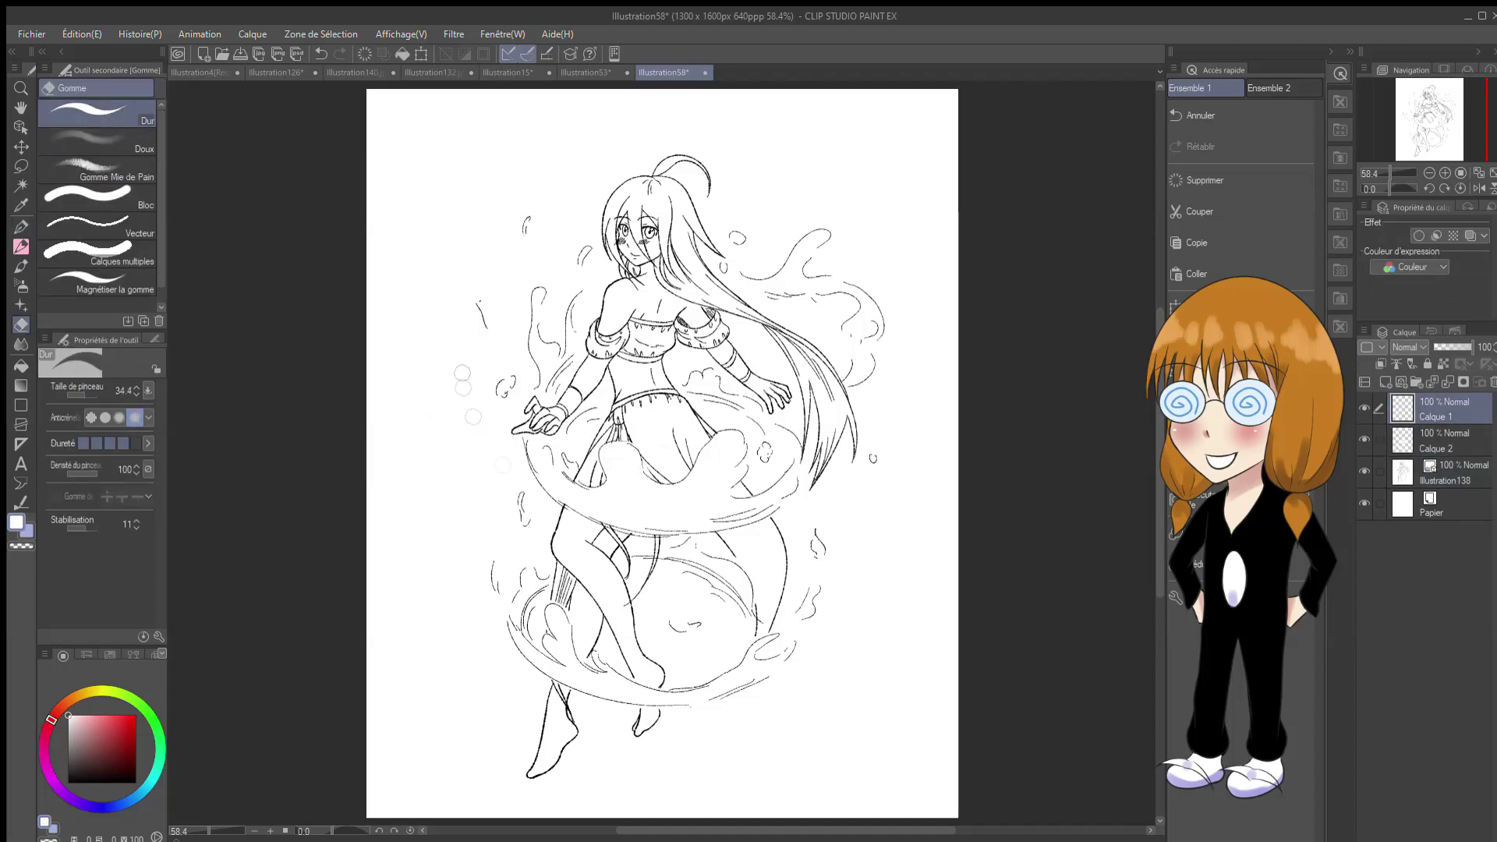
drag(480, 303, 485, 328)
drag(591, 259, 580, 254)
key(p)
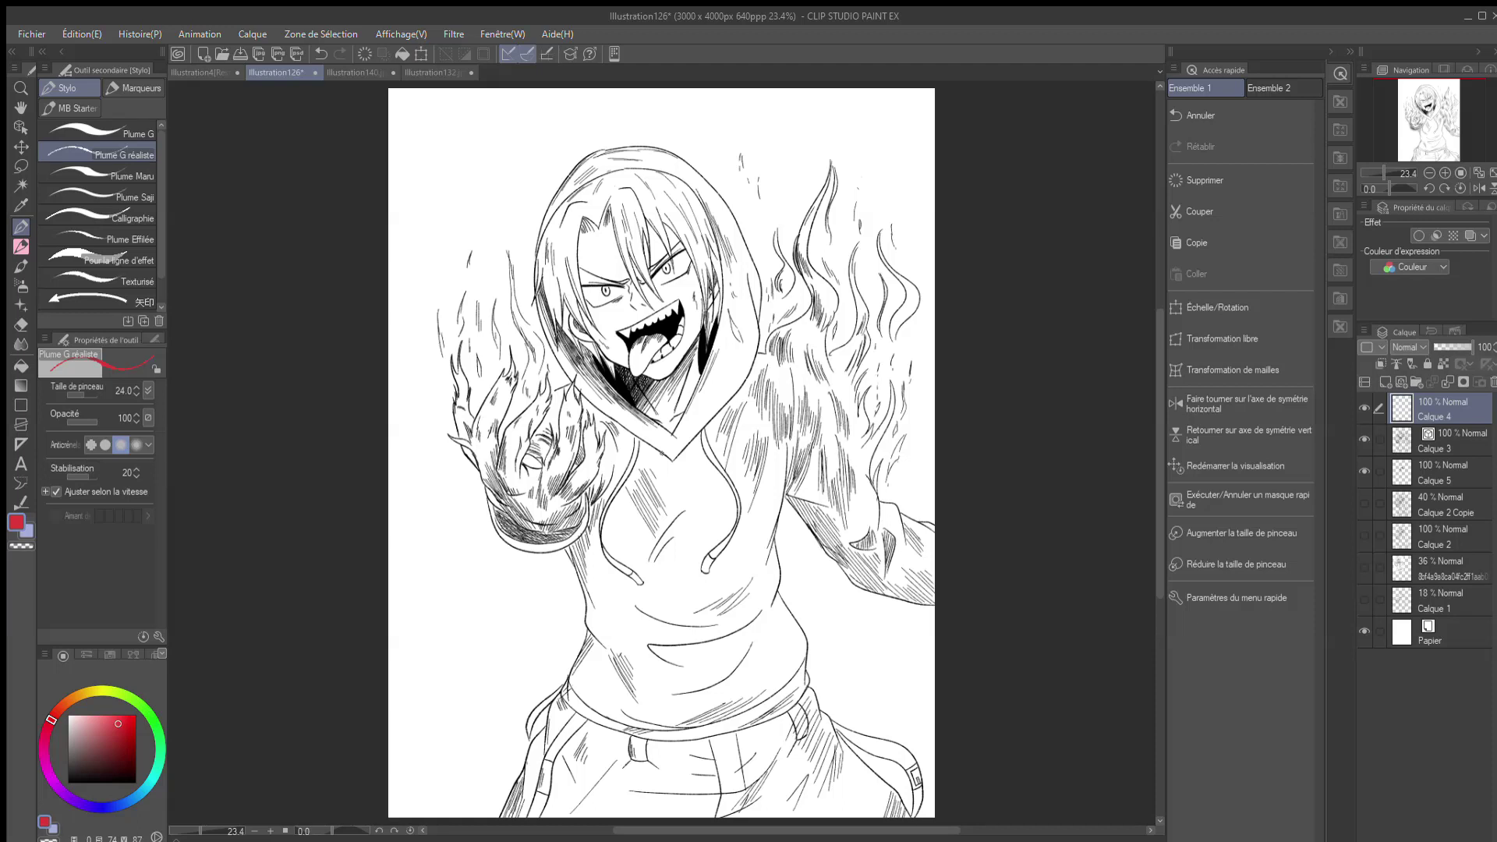
Step: In Illustration126, mark the wide base of the shoulder flame in red at brush size 95 and try tracing its edge
key(ctrl+z)
mouse_move(773, 355)
mouse_down()
mouse_move(831, 378)
mouse_move(798, 359)
mouse_move(815, 359)
mouse_move(805, 343)
mouse_up()
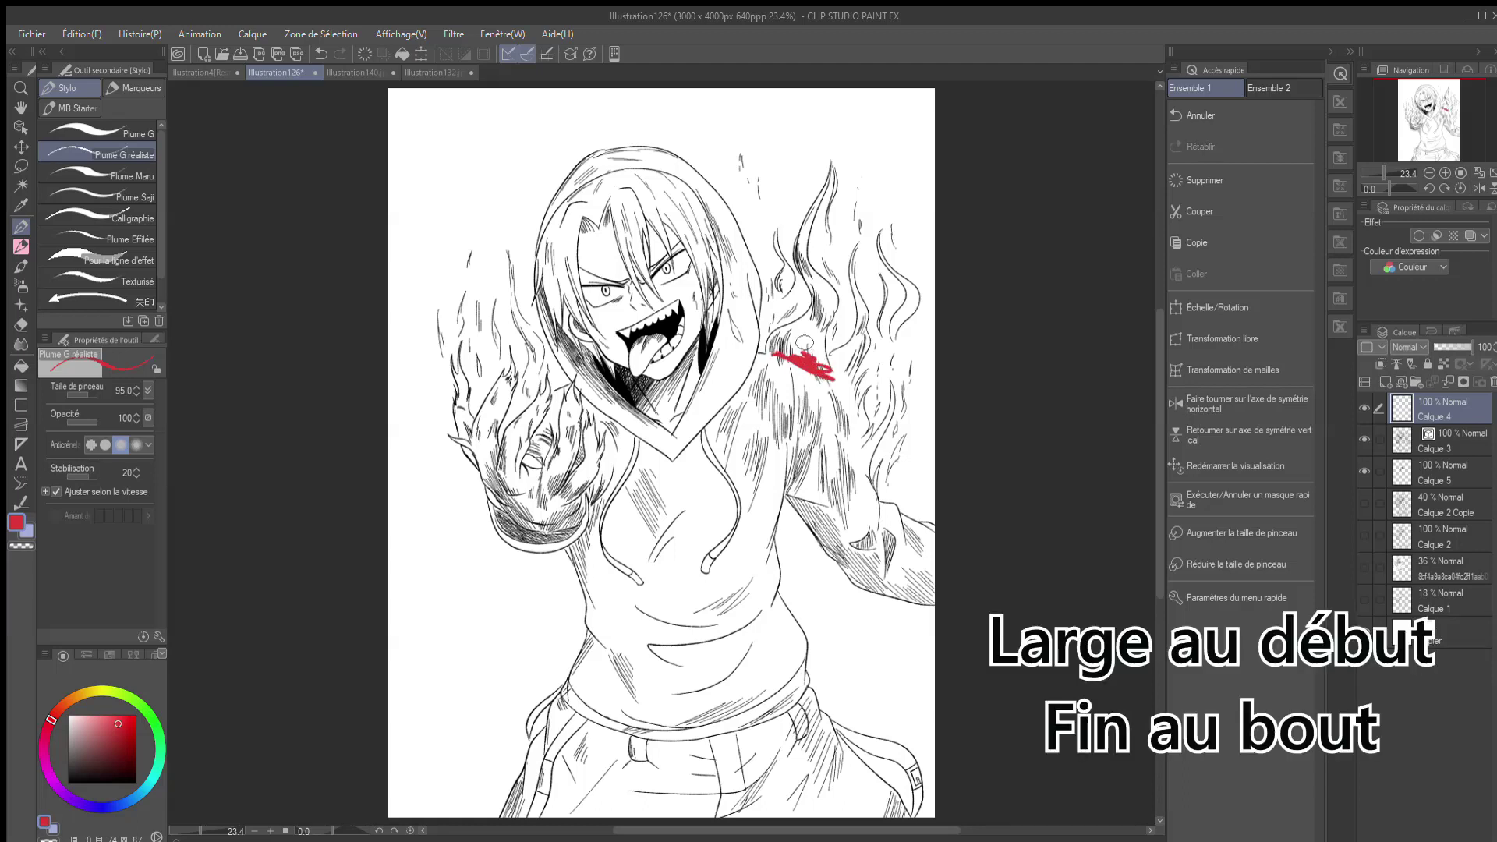
mouse_move(811, 340)
mouse_down()
mouse_move(825, 178)
mouse_move(842, 201)
mouse_up()
key(ctrl+z)
key(ctrl+z)
Step: Trace the shoulder flame's pointed tip and wavy sides in red, and undo the red marks
mouse_move(808, 191)
mouse_down()
mouse_move(829, 136)
mouse_move(833, 176)
mouse_up()
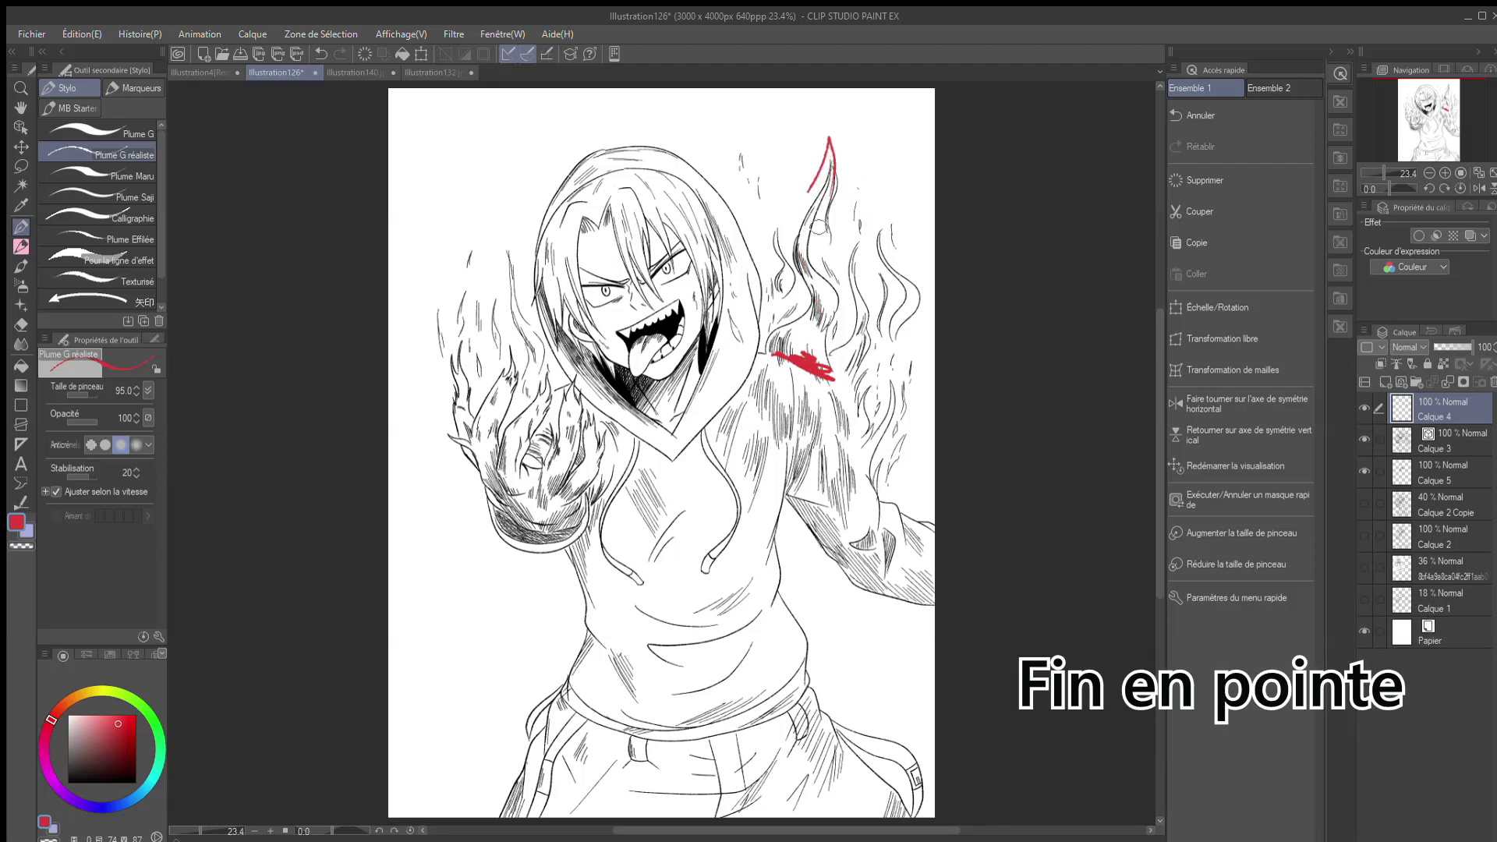
key(ctrl+z)
mouse_move(836, 182)
mouse_down()
mouse_move(831, 270)
mouse_move(850, 331)
mouse_move(836, 359)
mouse_move(825, 191)
mouse_move(786, 246)
mouse_move(760, 345)
mouse_up()
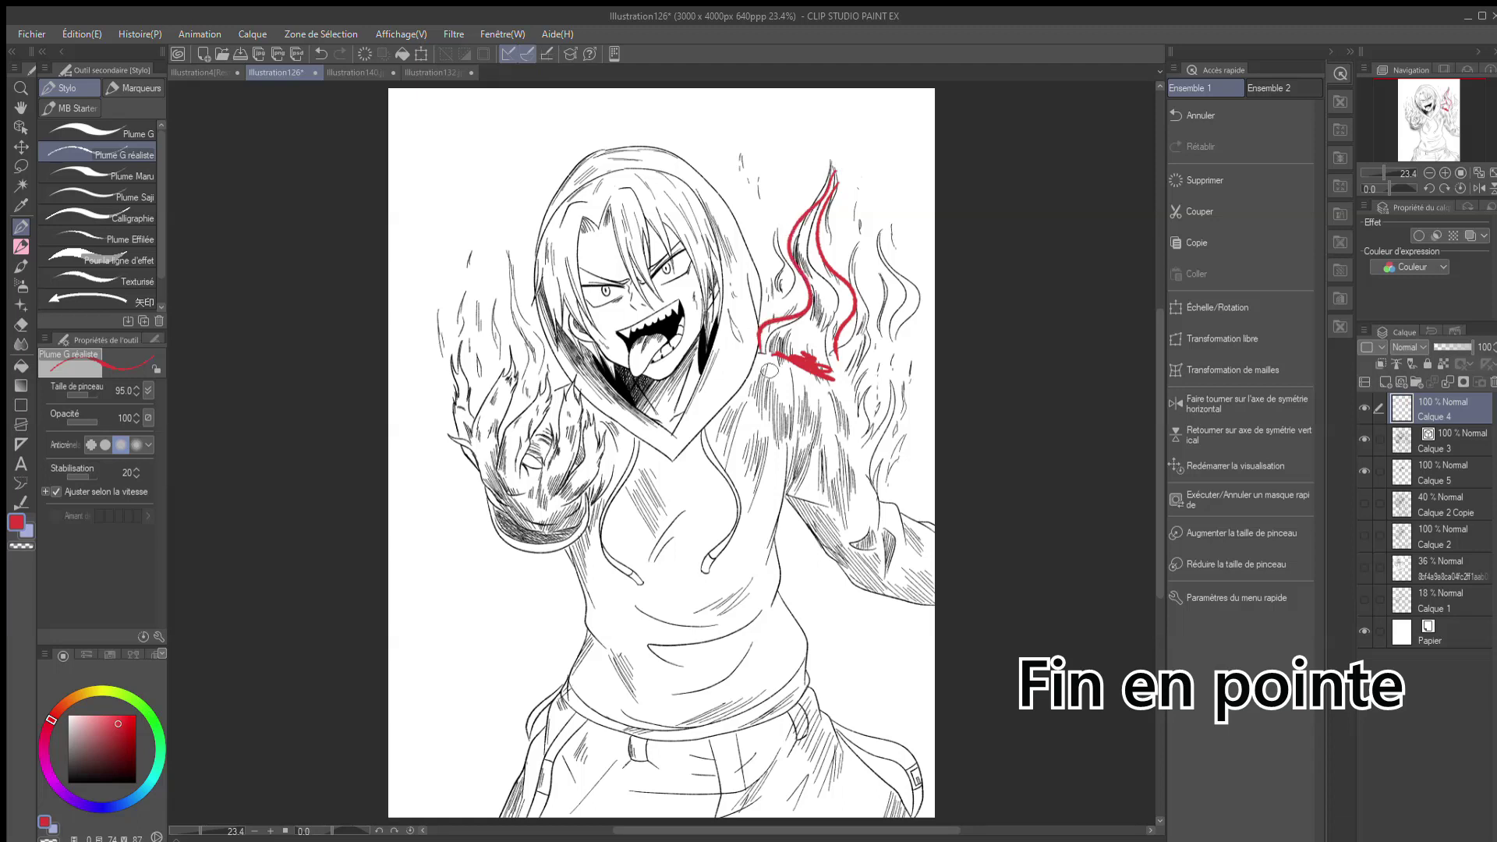
key(ctrl+z)
key(ctrl+z)
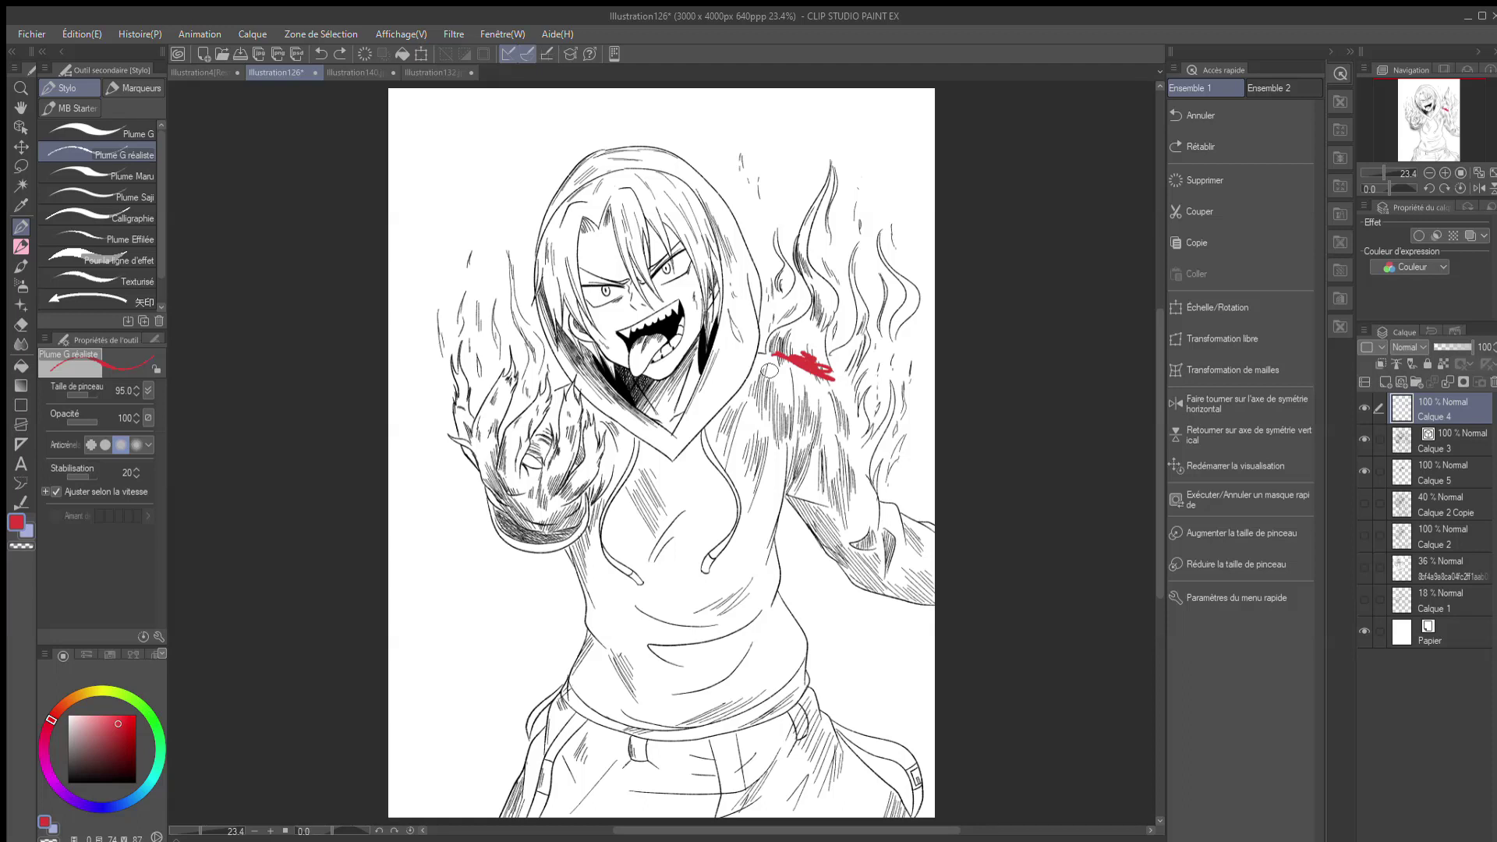
key(ctrl+z)
Step: Draw red round-based guide flames over the shoulder flame and in the blank area beside the torso, and undo them
mouse_move(814, 326)
mouse_down()
mouse_move(782, 337)
mouse_move(828, 372)
mouse_move(804, 326)
mouse_up()
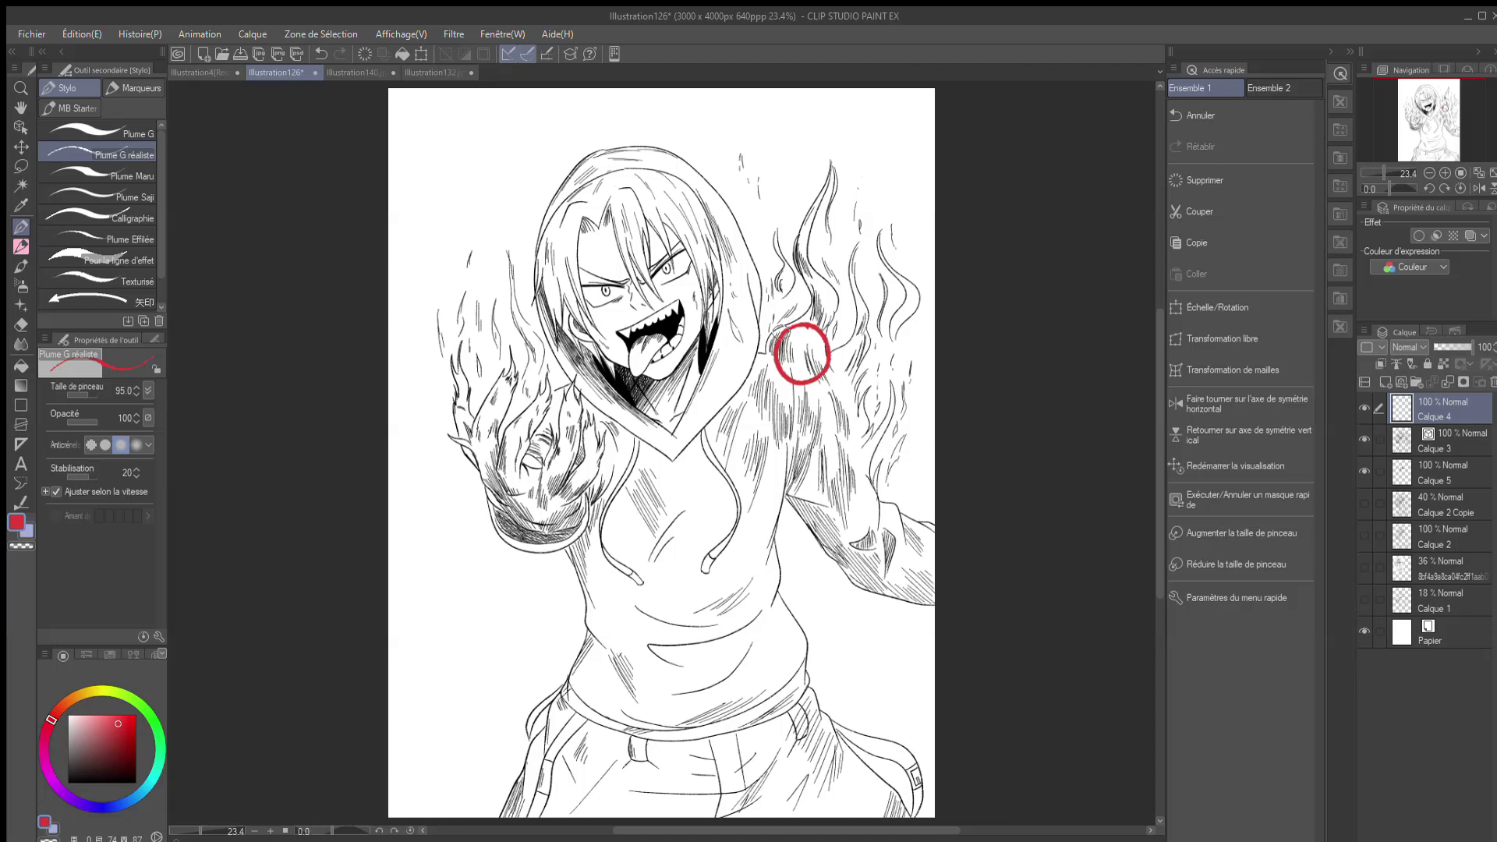
mouse_move(779, 341)
mouse_down()
mouse_move(818, 293)
mouse_move(806, 227)
mouse_move(825, 190)
mouse_move(810, 235)
mouse_move(837, 348)
mouse_move(812, 385)
mouse_up()
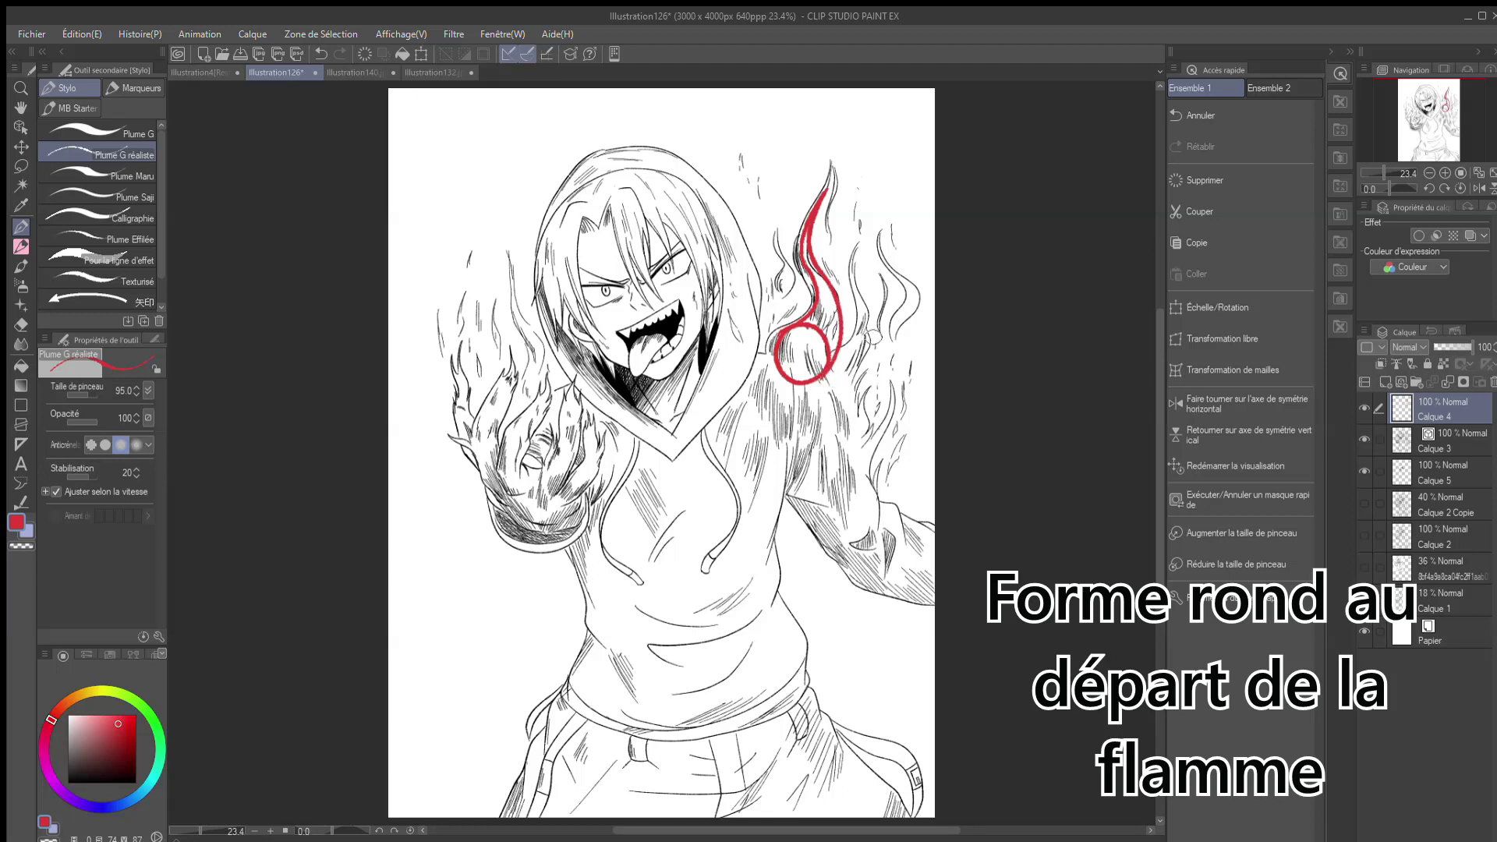
mouse_move(450, 604)
mouse_down()
mouse_move(471, 672)
mouse_move(481, 619)
mouse_move(442, 606)
mouse_move(420, 635)
mouse_move(429, 587)
mouse_move(406, 552)
mouse_move(425, 471)
mouse_up()
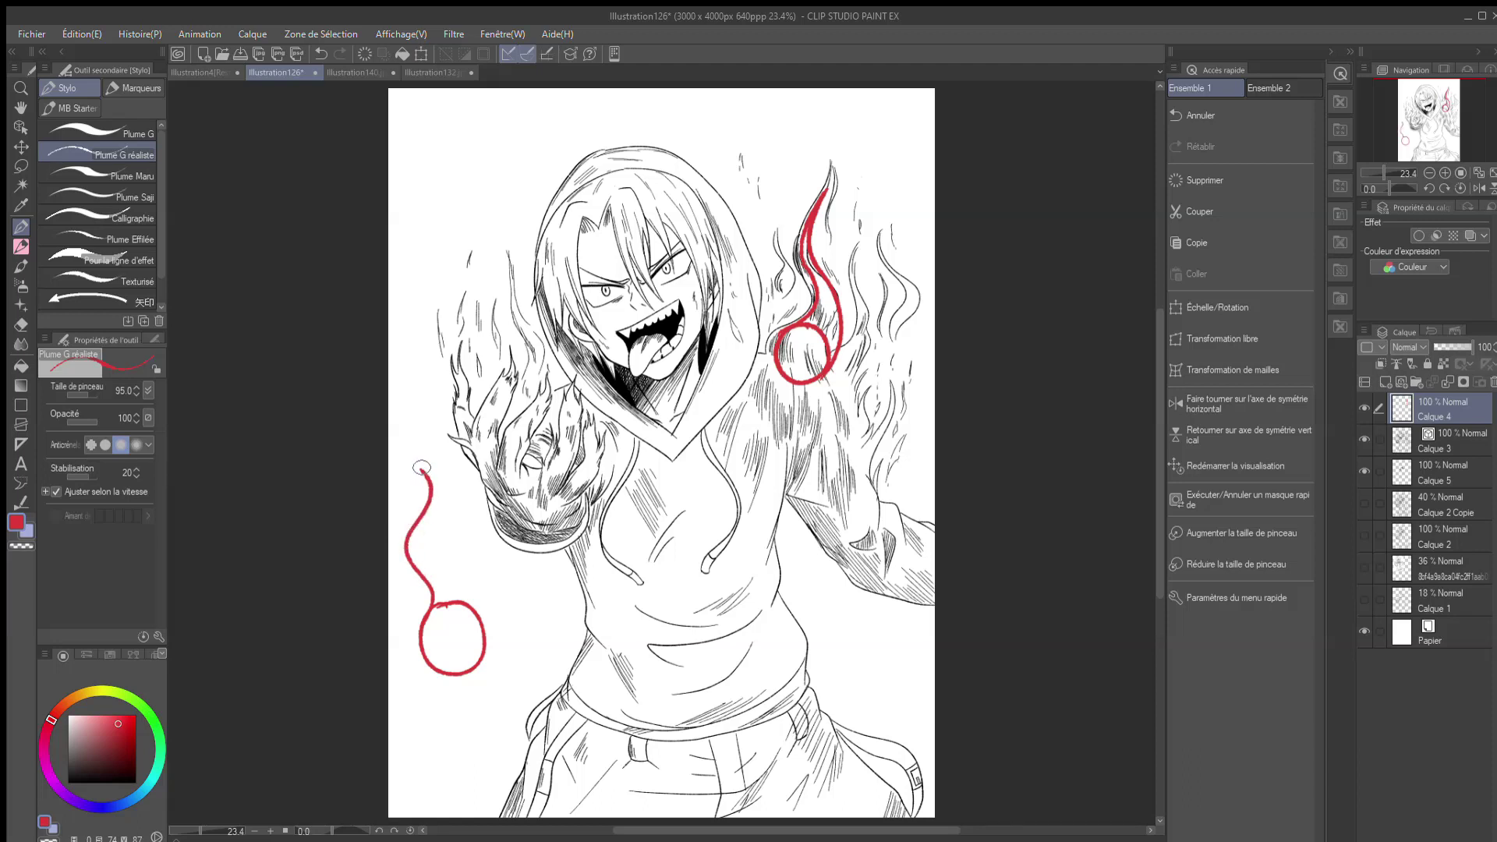
mouse_move(429, 472)
mouse_down()
mouse_move(424, 532)
mouse_move(464, 572)
mouse_move(481, 637)
mouse_up()
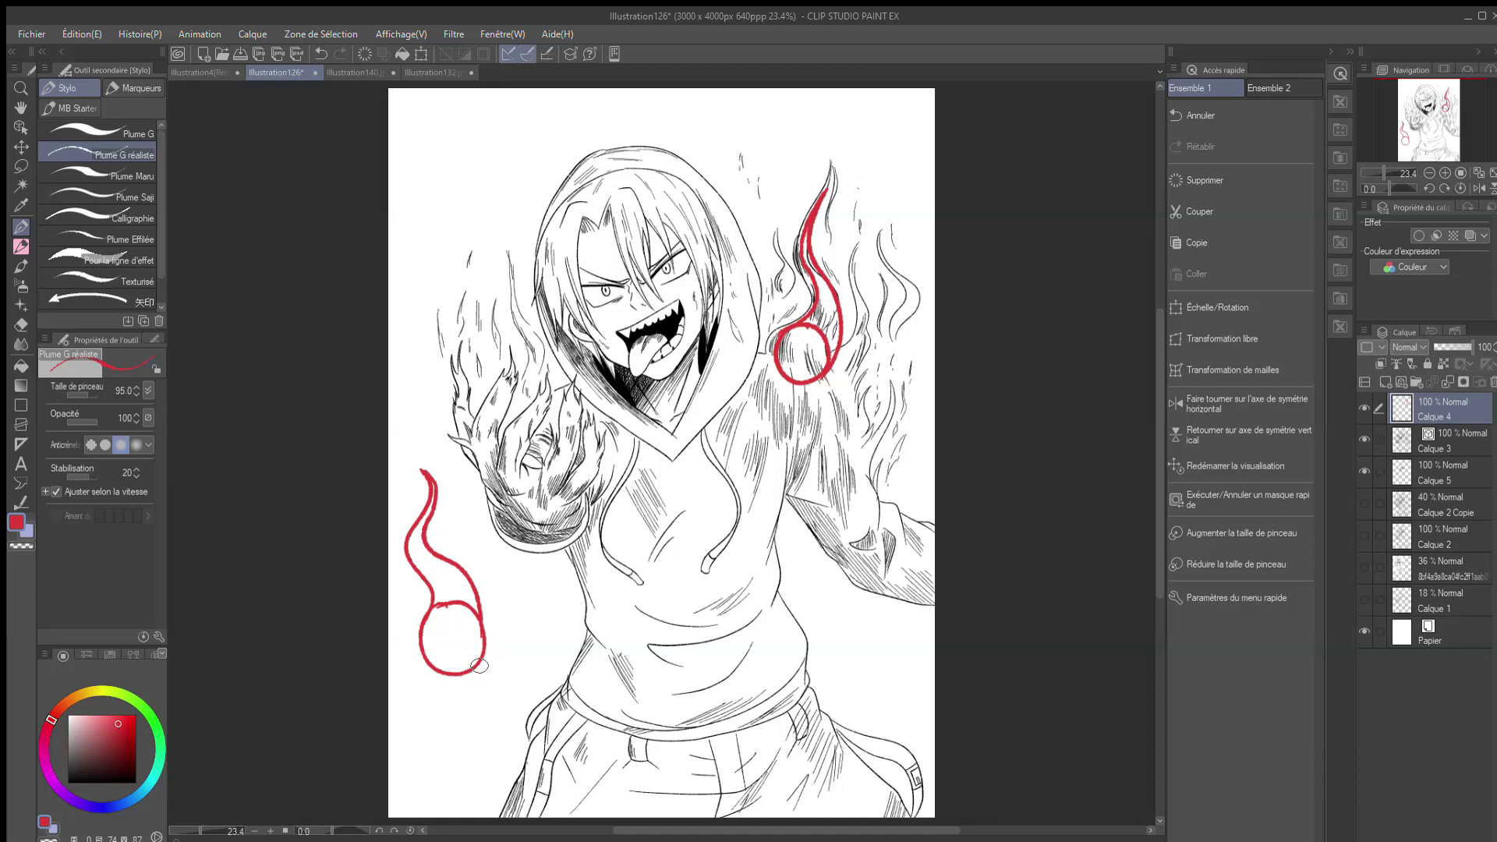
key(ctrl+z)
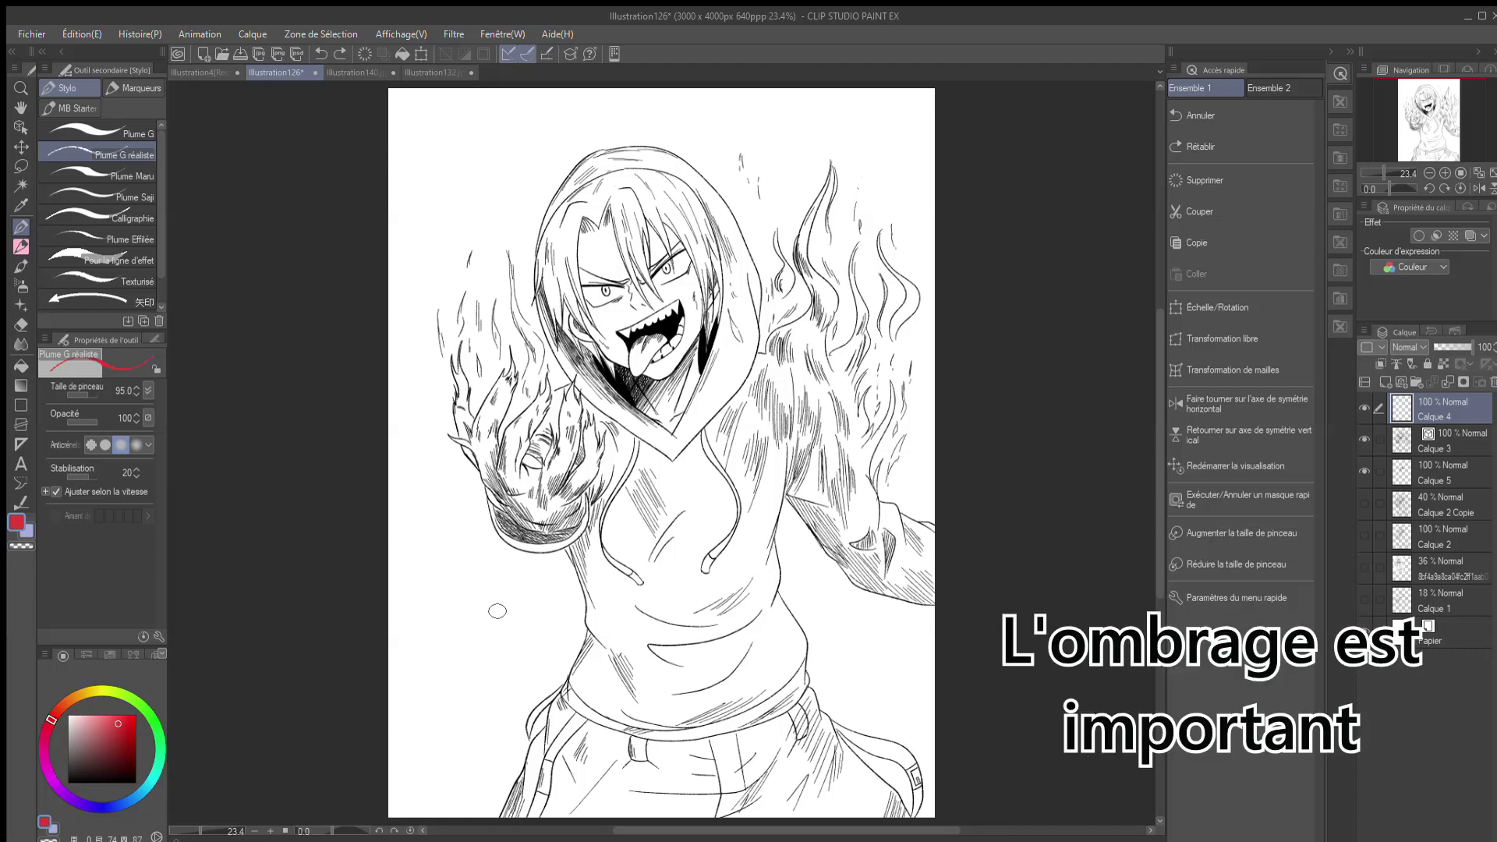
Step: Mark the dark shading areas at the base and curves of the shoulder flame in red, and undo the marks
mouse_move(781, 327)
mouse_down()
mouse_move(773, 360)
mouse_move(789, 326)
mouse_move(777, 359)
mouse_move(797, 352)
mouse_move(820, 379)
mouse_up()
drag(815, 290, 815, 327)
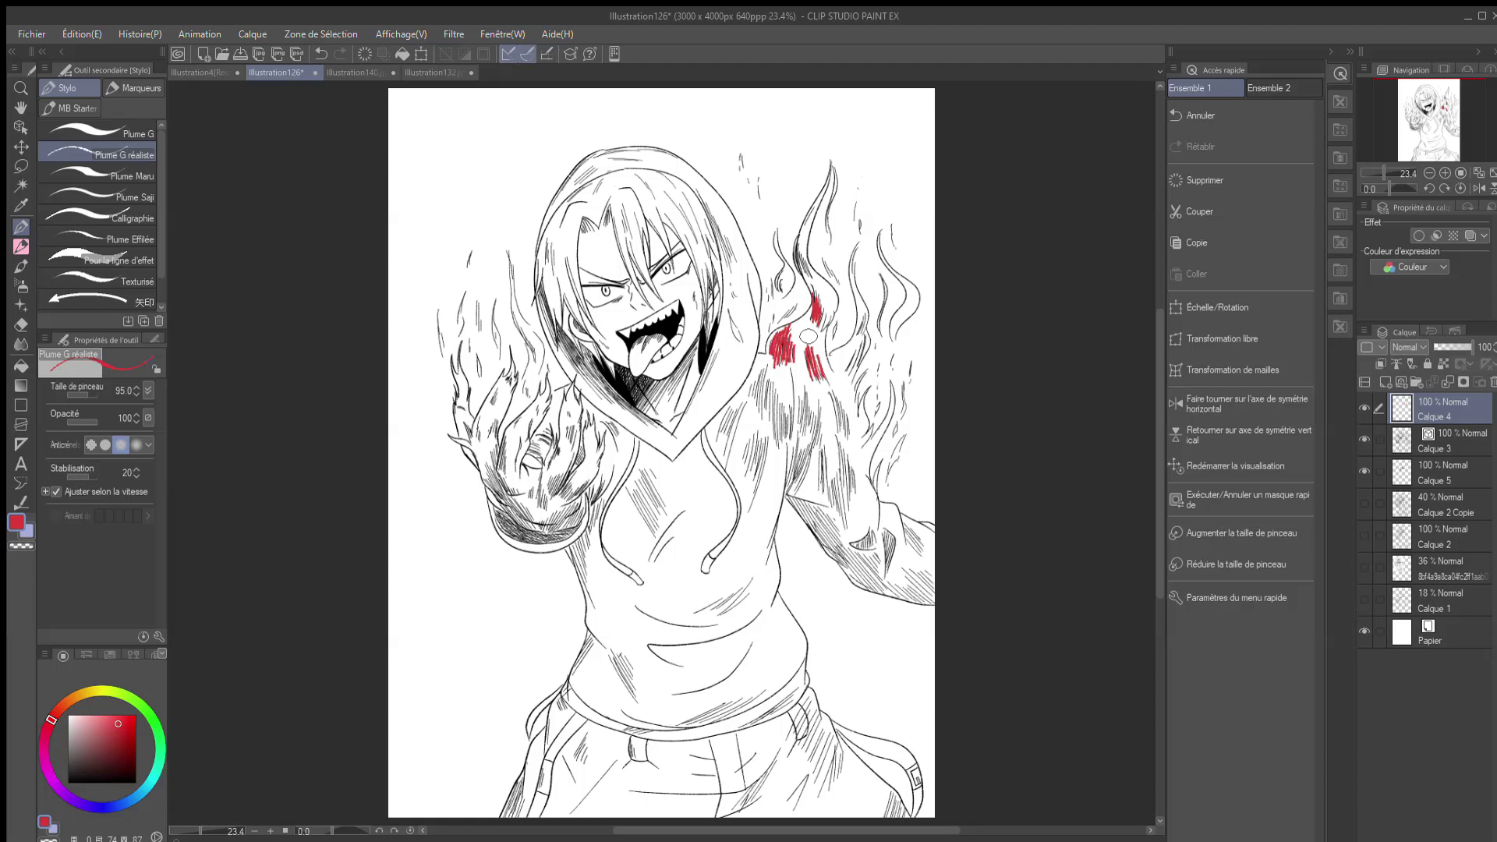
drag(800, 256, 853, 340)
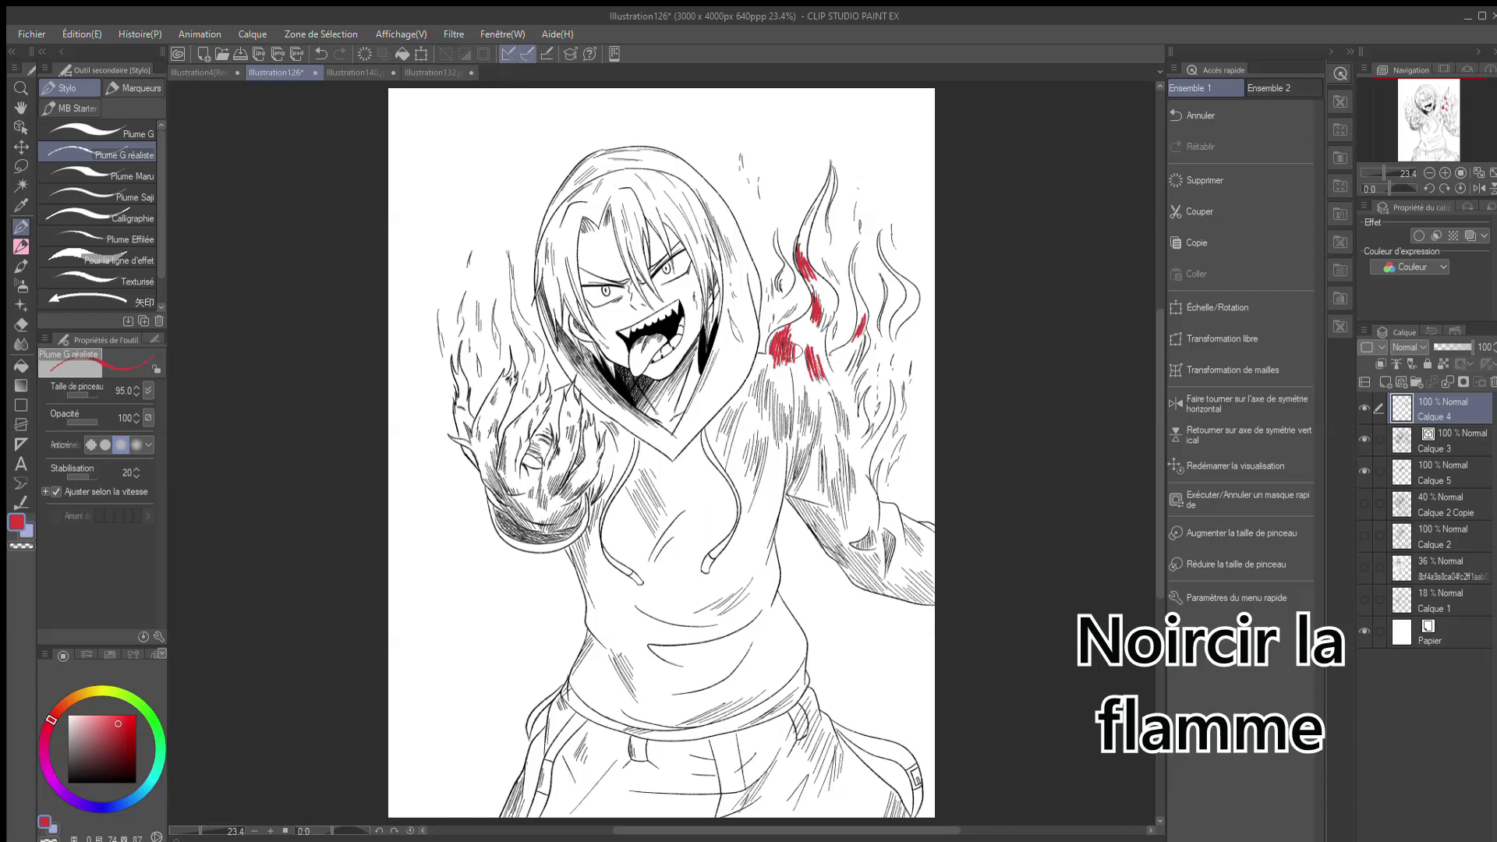
mouse_move(806, 189)
mouse_down()
mouse_move(911, 270)
mouse_move(771, 186)
mouse_up()
key(ctrl+z)
key(ctrl+z)
key(ctrl+z)
key(ctrl+z)
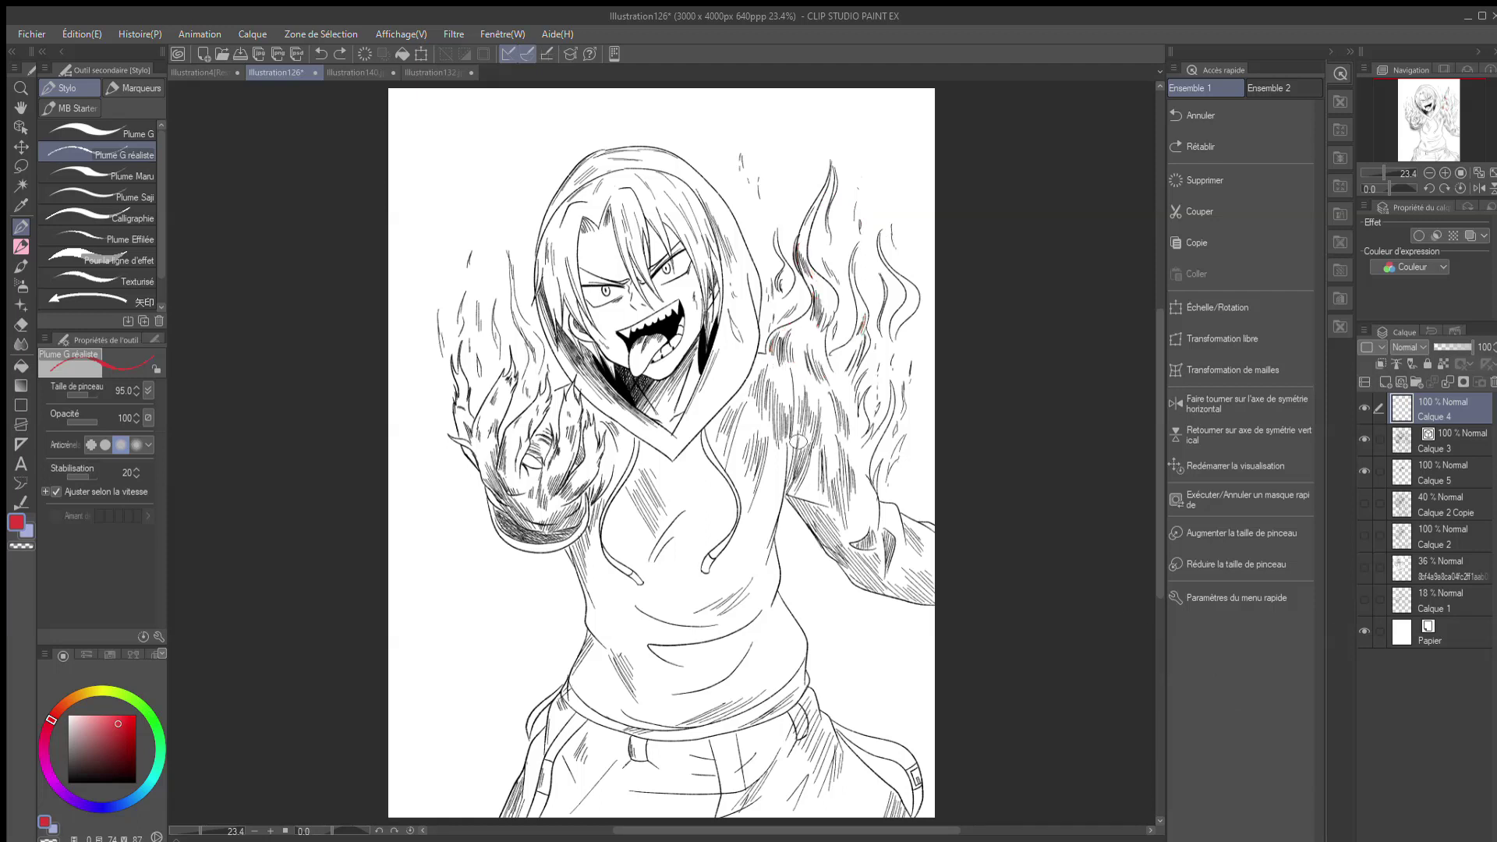
Step: Hatch red shading strokes on the hoodie just below the shoulder flame
drag(795, 371, 778, 442)
mouse_move(773, 436)
mouse_down()
mouse_move(773, 397)
mouse_move(770, 426)
mouse_move(756, 409)
mouse_move(714, 464)
mouse_up()
mouse_move(750, 408)
mouse_down()
mouse_move(737, 480)
mouse_move(761, 488)
mouse_up()
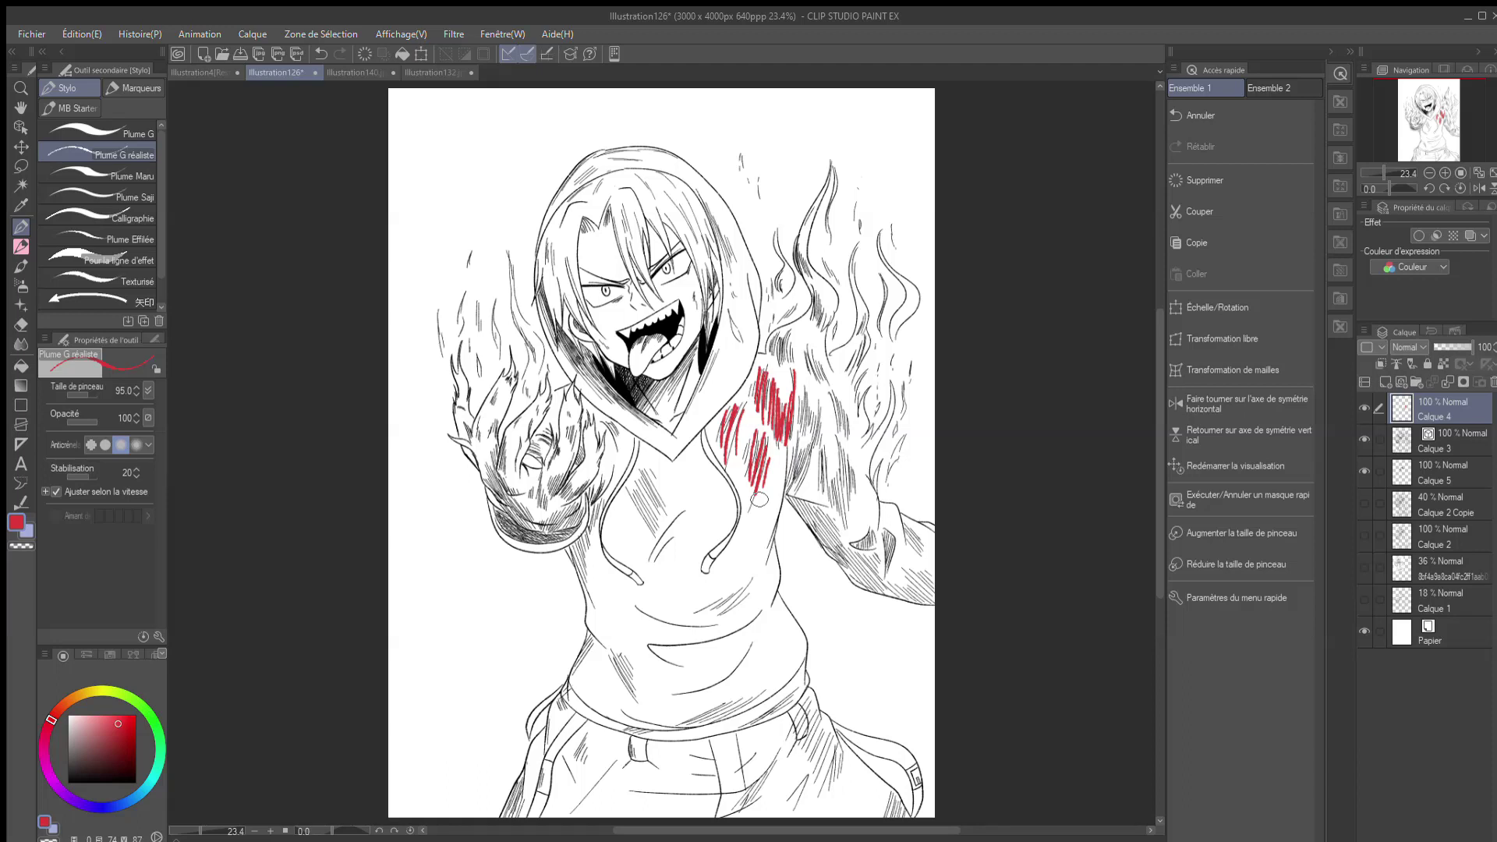
Step: Try circling the burning shoulder with large red ovals and undo the strokes
mouse_move(877, 175)
mouse_down()
mouse_move(729, 187)
mouse_move(936, 234)
mouse_move(716, 173)
mouse_up()
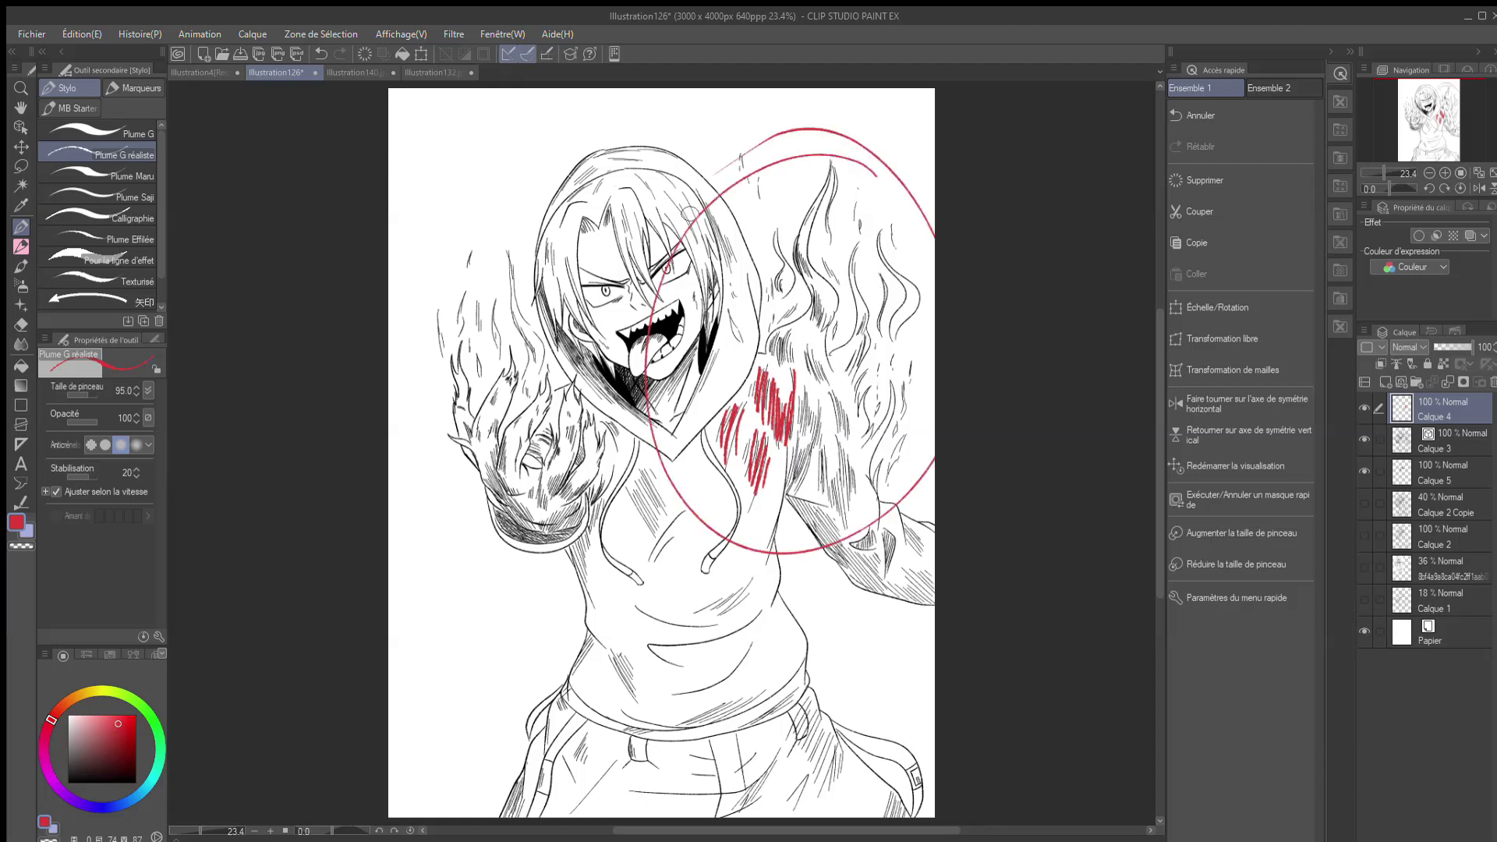
mouse_move(631, 566)
mouse_down()
mouse_move(608, 710)
mouse_move(826, 684)
mouse_up()
key(ctrl+z)
key(ctrl+z)
key(ctrl+z)
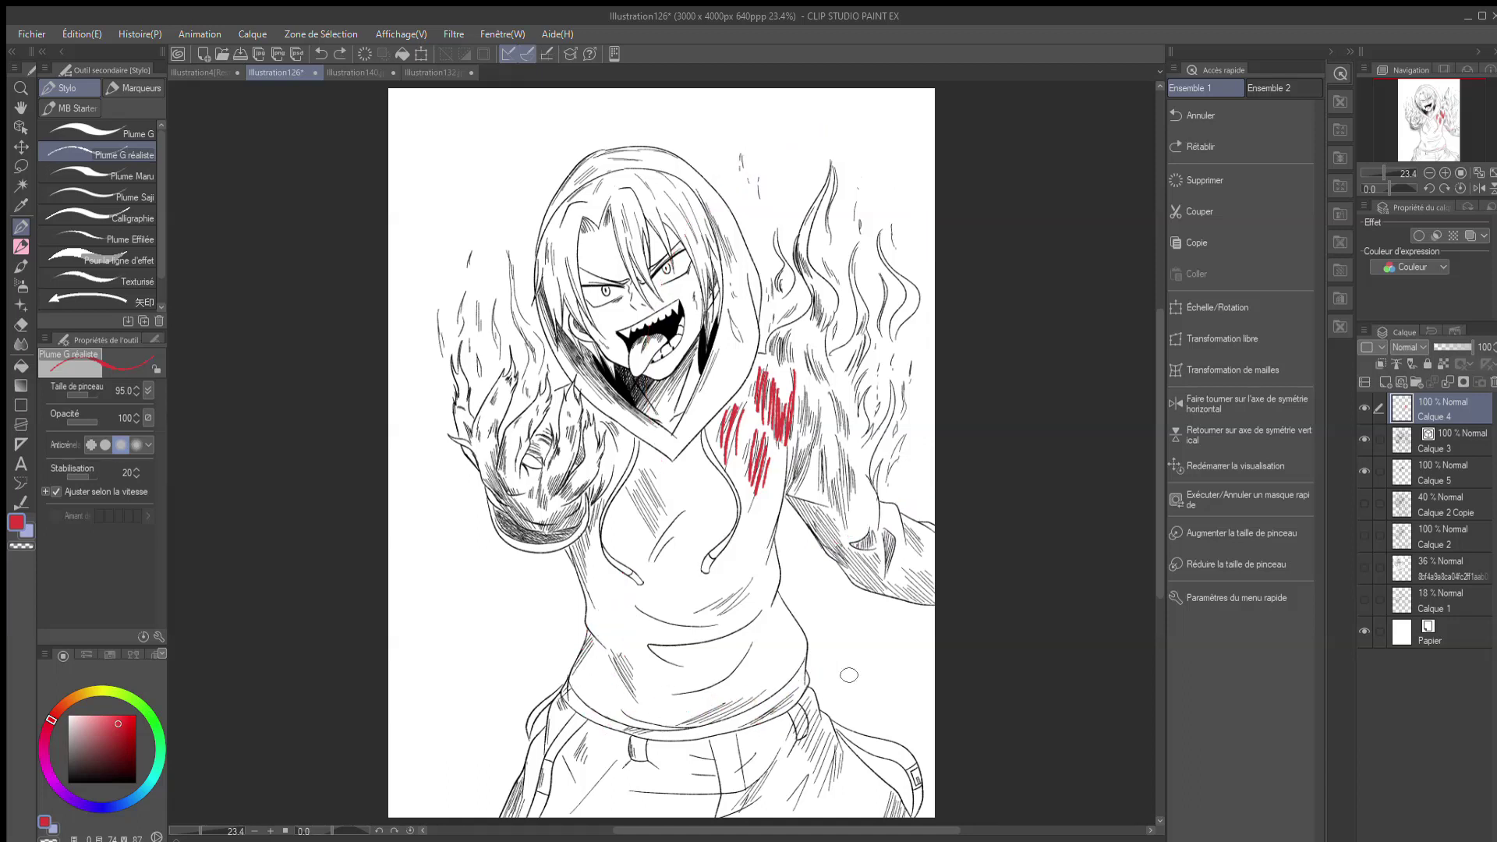
Step: Undo all the red hatching strokes on the hoodie
key(ctrl+z)
key(ctrl+z)
key(ctrl+z)
key(ctrl+z)
key(ctrl+z)
key(ctrl+z)
key(ctrl+z)
key(ctrl+z)
key(ctrl+z)
key(ctrl+z)
key(ctrl+z)
key(ctrl+z)
key(ctrl+z)
key(ctrl+z)
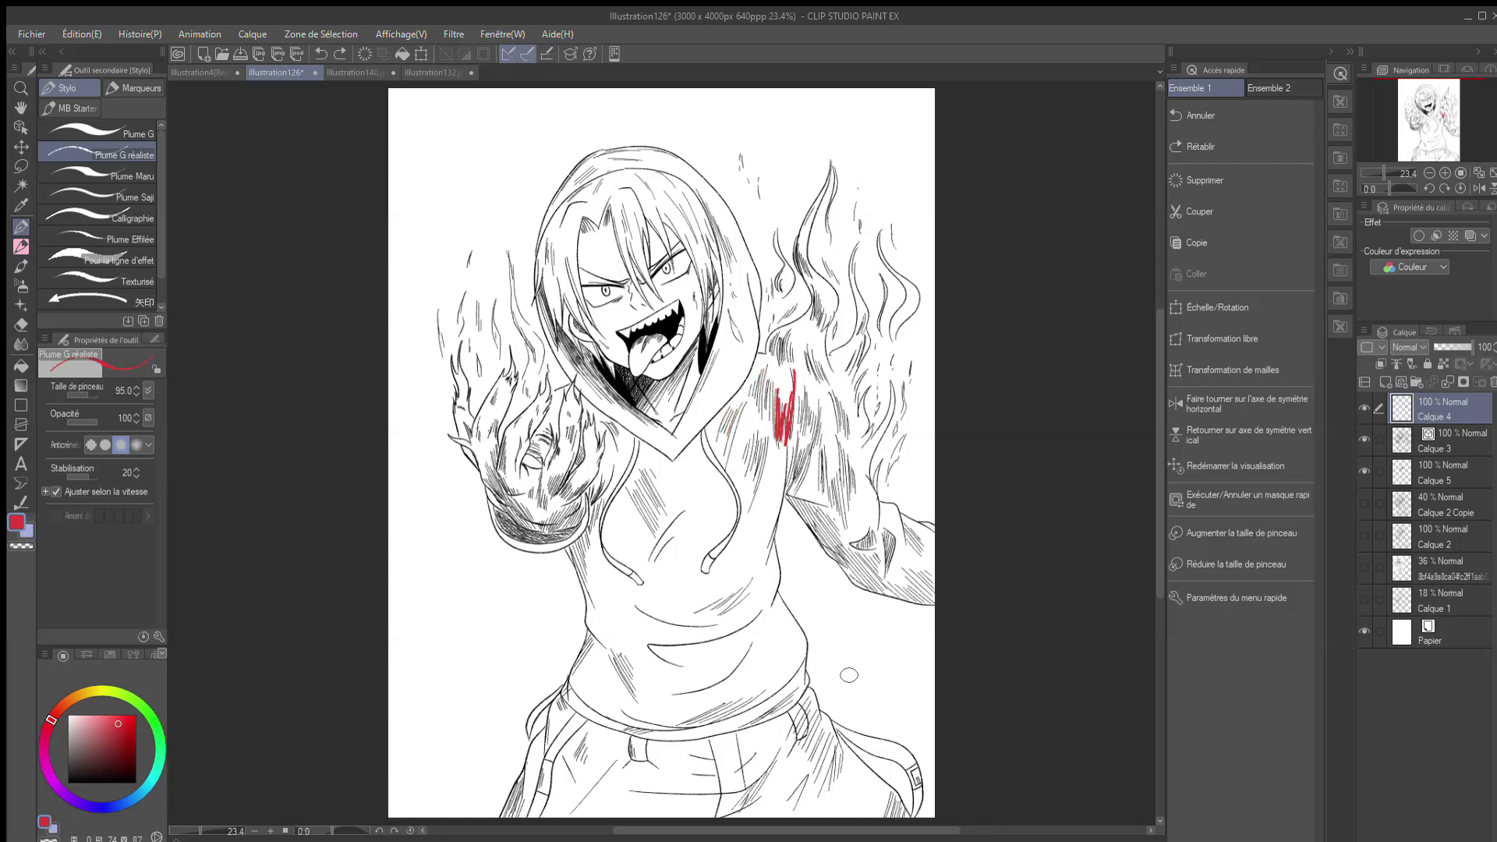
key(ctrl+z)
key(ctrl+z)
key(ctrl+z)
key(ctrl+z)
Step: Try tracing a red flame tongue rising from the raised hand and undo it
mouse_move(477, 469)
mouse_down()
mouse_move(475, 431)
mouse_move(517, 347)
mouse_move(499, 437)
mouse_up()
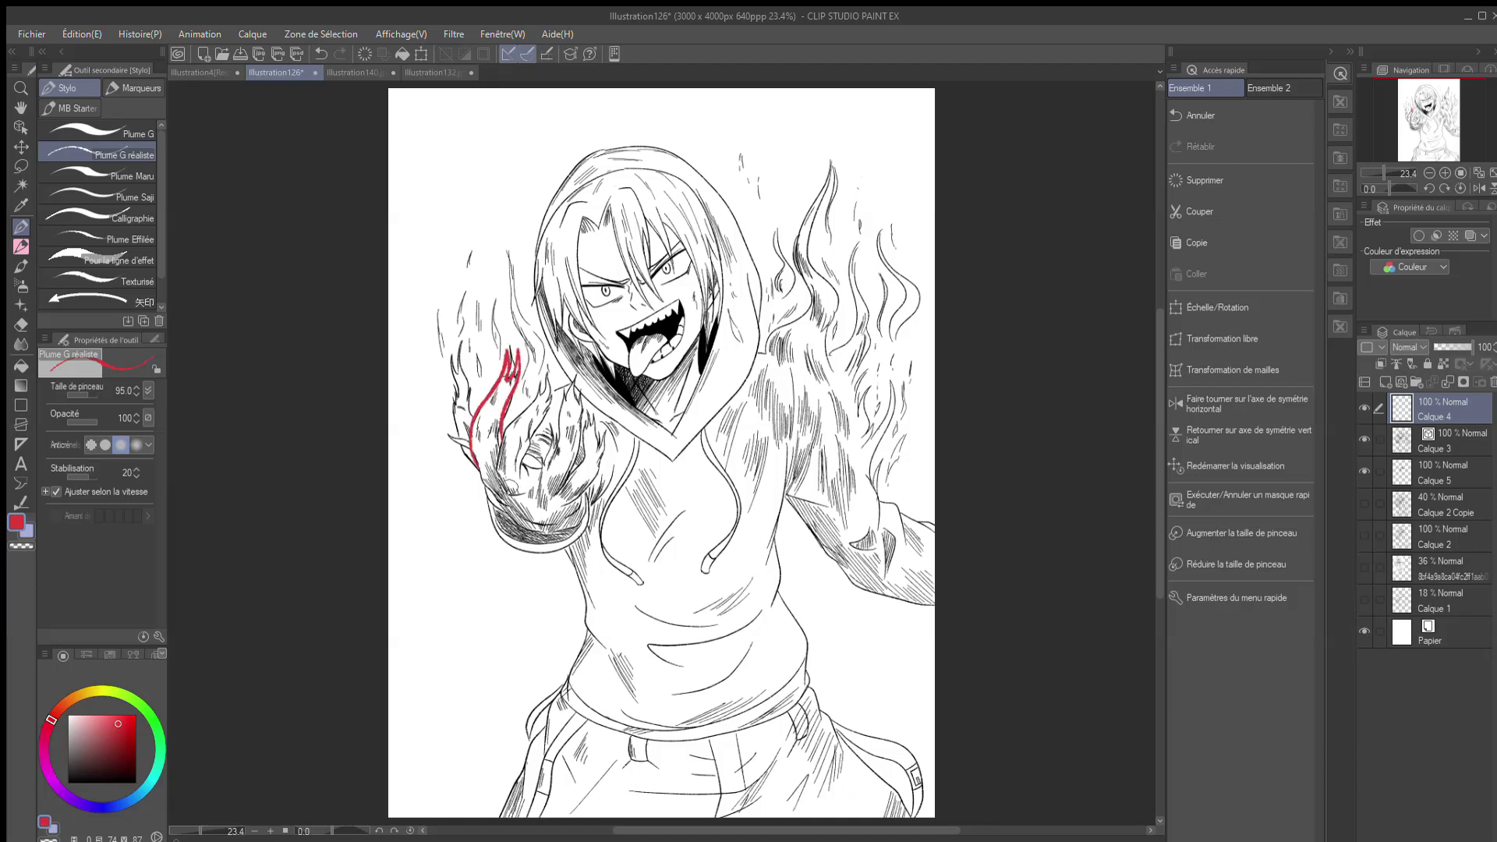
key(ctrl+z)
key(ctrl+z)
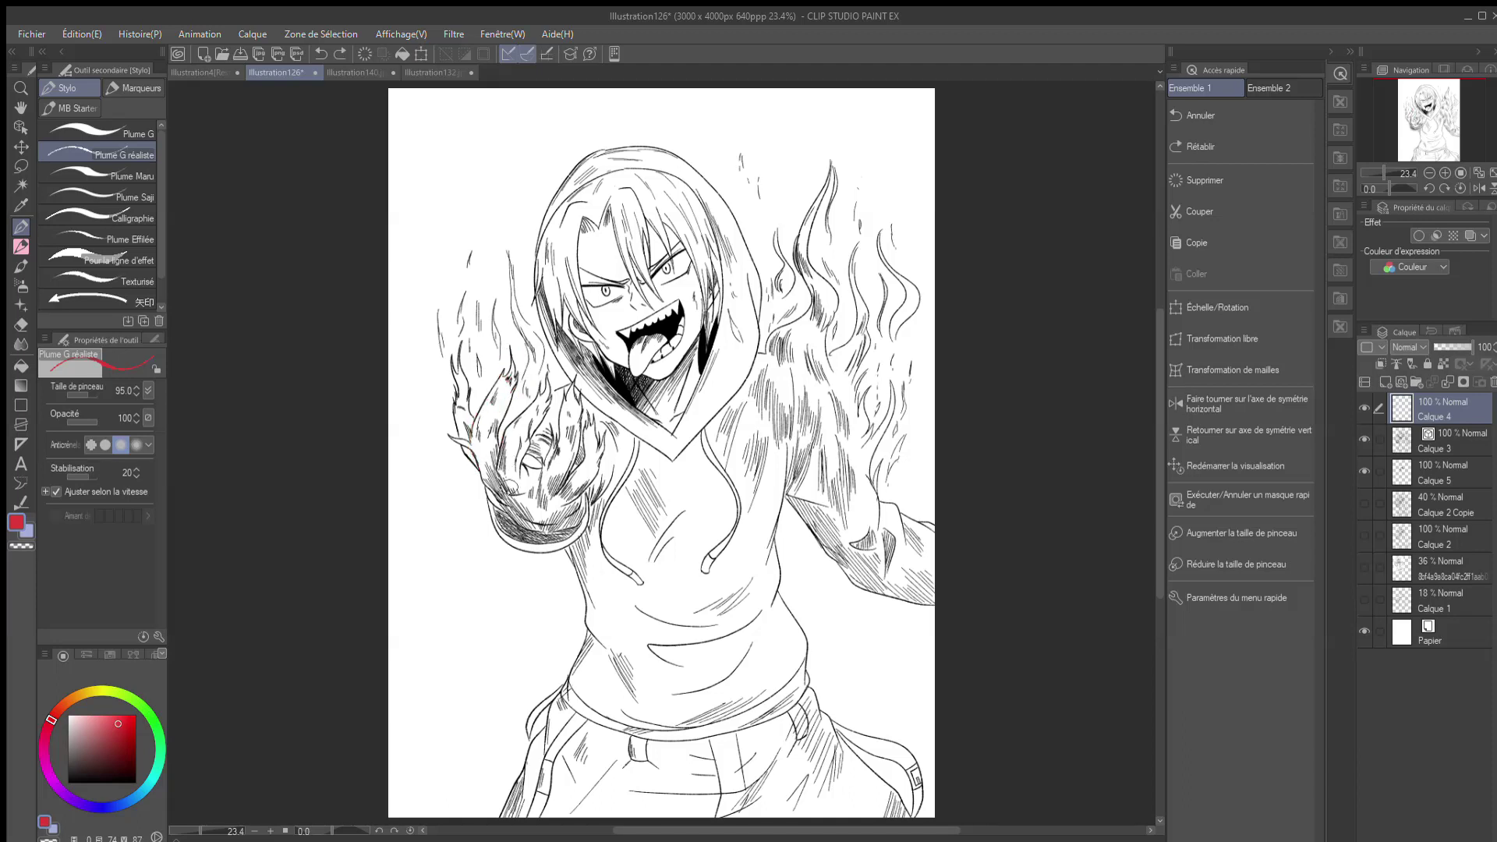
Step: Circle the upper part of the flaming hand in red and hatch converging shading lines near the wrist
drag(491, 468, 527, 534)
mouse_move(519, 360)
mouse_down()
mouse_move(551, 467)
mouse_move(565, 366)
mouse_up()
drag(511, 477, 530, 542)
drag(555, 493, 537, 534)
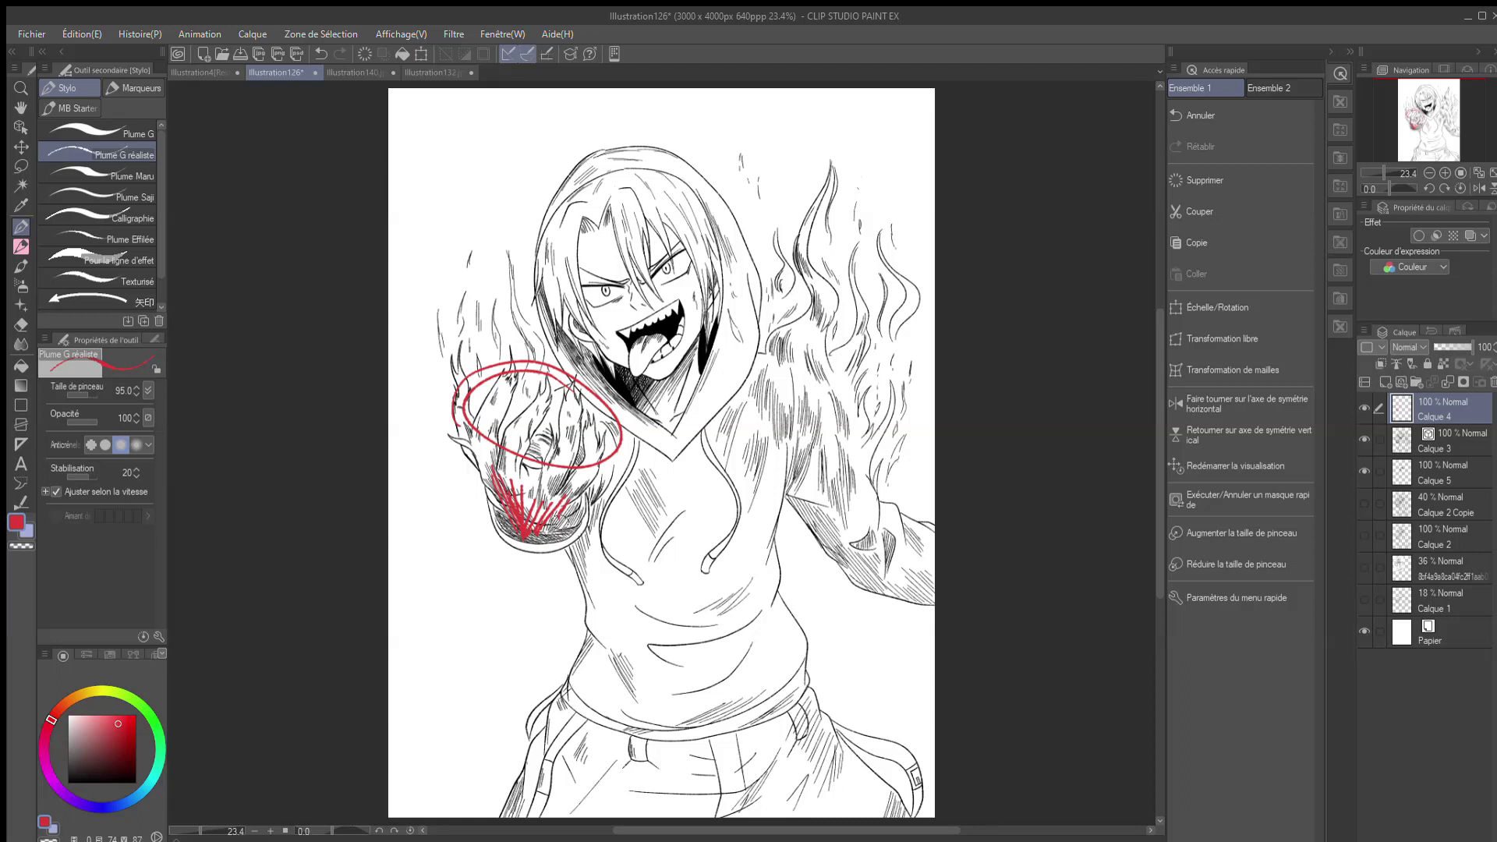
Step: Undo the red oval and hatching on the flaming hand
key(ctrl+z)
key(ctrl+z)
key(ctrl+z)
key(ctrl+z)
key(ctrl+z)
key(ctrl+z)
key(ctrl+z)
key(ctrl+z)
key(ctrl+z)
key(ctrl+z)
key(ctrl+z)
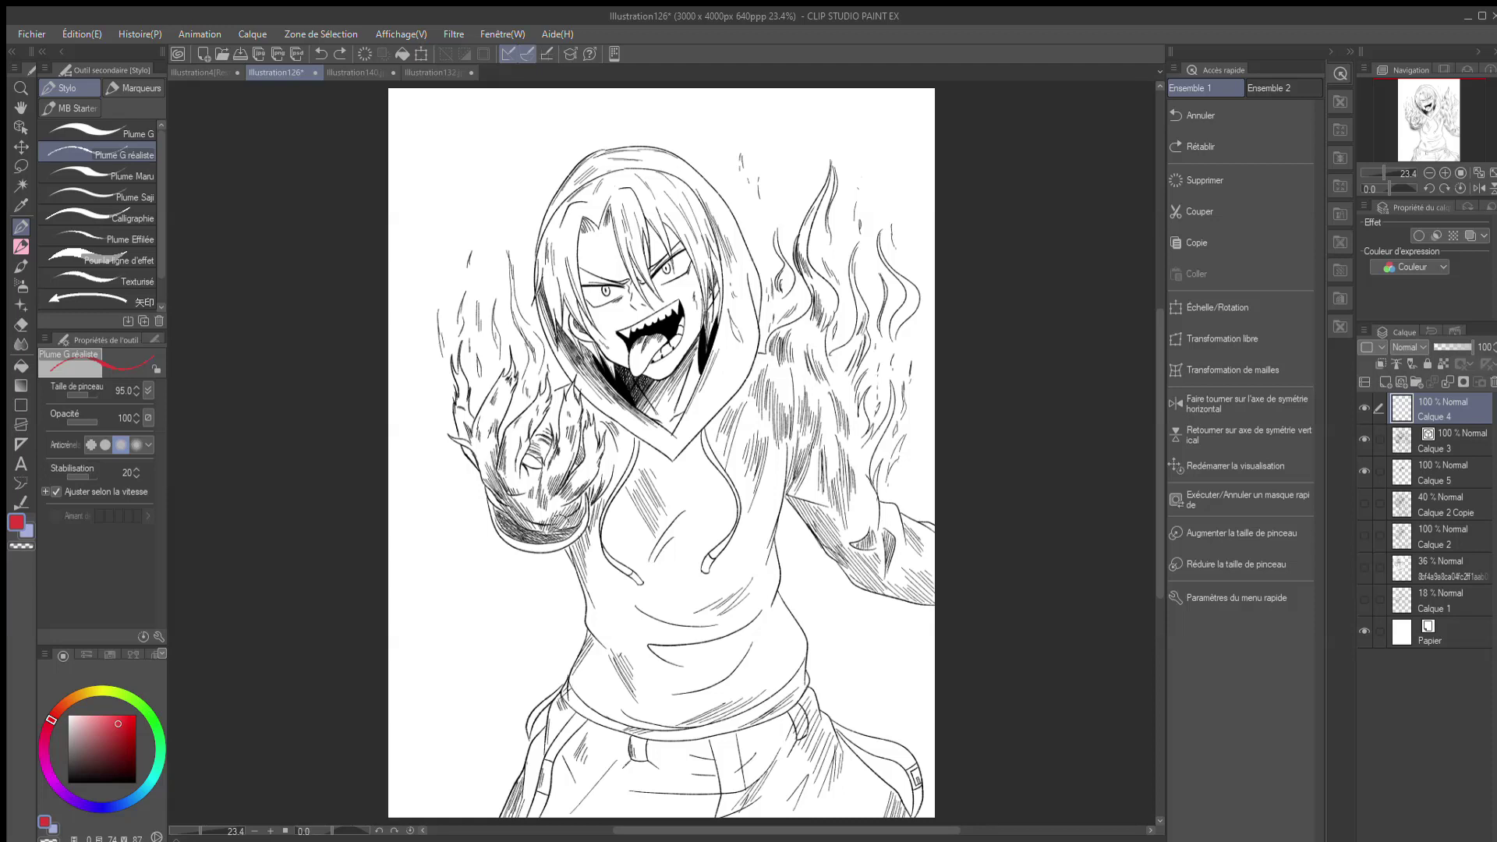
Step: Mark the small detached flame pieces around the hand and shoulder flames in red, and undo the marks
drag(482, 292, 489, 261)
drag(488, 282, 493, 269)
drag(481, 379, 486, 366)
drag(455, 465, 445, 460)
drag(438, 317, 440, 352)
drag(846, 316, 876, 410)
drag(906, 362, 906, 375)
drag(911, 364, 901, 426)
key(ctrl+z)
key(ctrl+z)
key(ctrl+z)
key(ctrl+z)
key(ctrl+z)
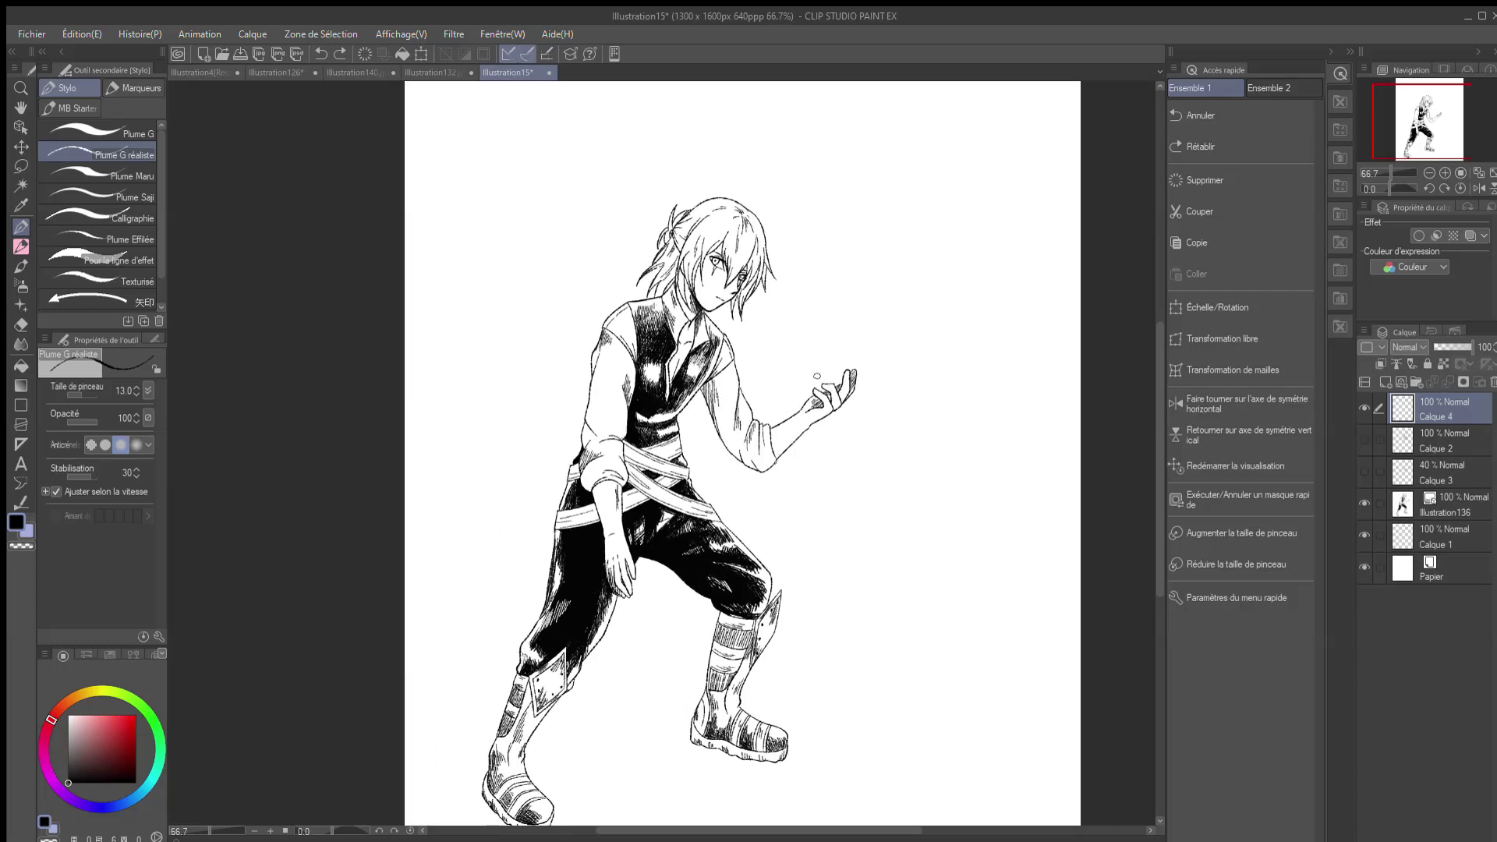
Step: In Illustration15, draw the first thin black flame contours around the fighter's raised hand and forearm on Calque 4
click(821, 376)
key(ctrl+z)
drag(798, 402, 824, 445)
mouse_move(790, 371)
mouse_down()
mouse_move(785, 395)
mouse_move(763, 372)
mouse_move(767, 453)
mouse_move(816, 491)
mouse_move(842, 470)
mouse_up()
key(ctrl+z)
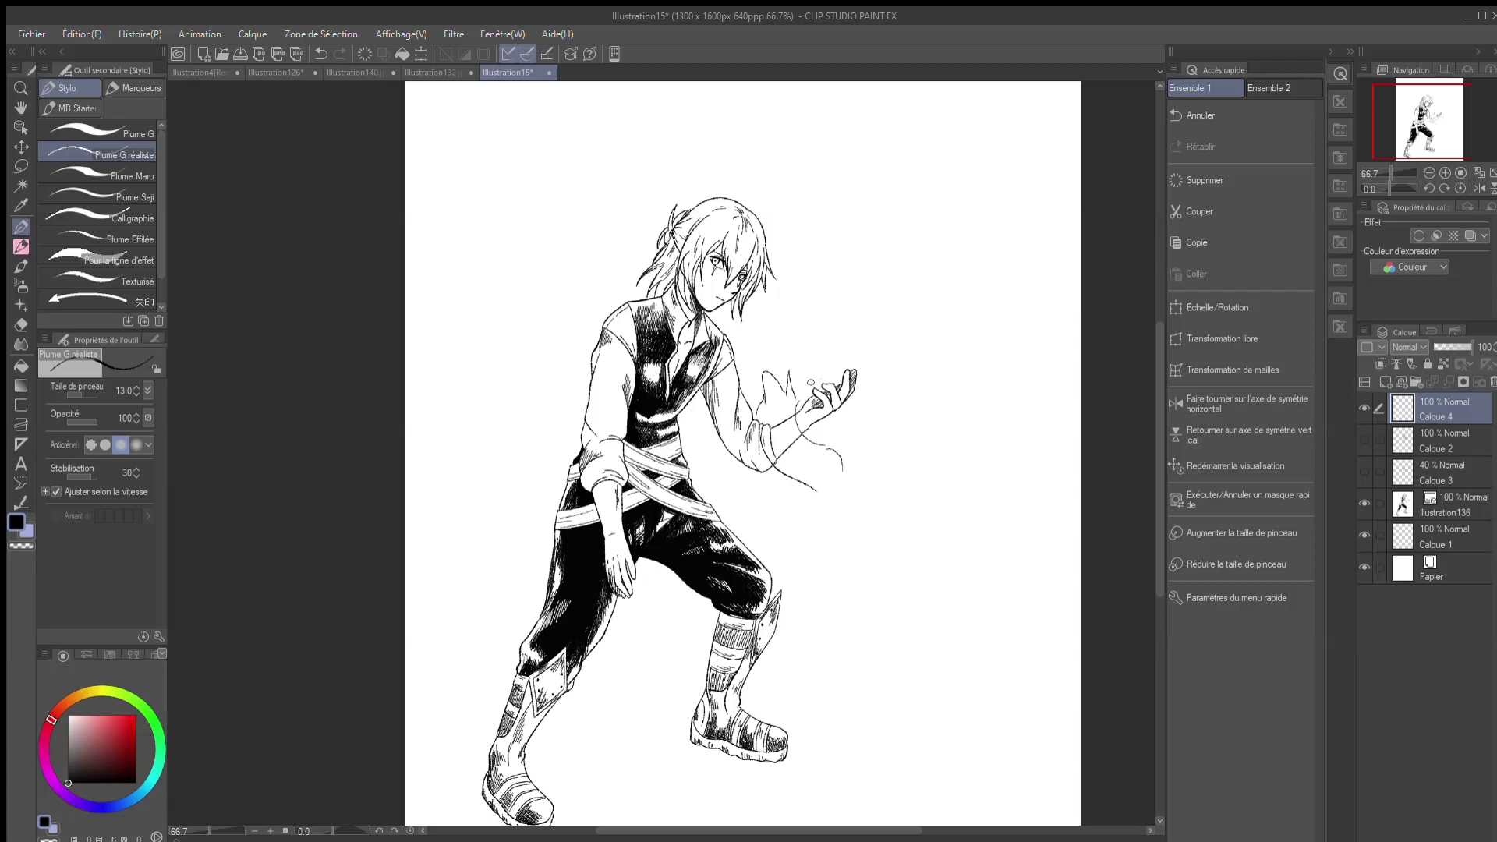
mouse_move(801, 388)
mouse_down()
mouse_move(790, 311)
mouse_move(808, 363)
mouse_up()
key(ctrl+z)
key(ctrl+z)
drag(801, 398, 817, 405)
Step: Draw the outer flame outline from the fighter's waist, below the raised arm, and up past the open hand
mouse_move(725, 481)
mouse_down()
mouse_move(736, 528)
mouse_move(795, 550)
mouse_move(826, 591)
mouse_move(864, 573)
mouse_move(903, 476)
mouse_up()
mouse_move(873, 550)
mouse_down()
mouse_move(842, 581)
mouse_move(875, 577)
mouse_up()
drag(879, 472, 902, 395)
mouse_move(892, 387)
mouse_down()
mouse_move(900, 407)
mouse_move(849, 444)
mouse_move(887, 234)
mouse_up()
mouse_move(883, 238)
mouse_down()
mouse_move(875, 276)
mouse_move(809, 227)
mouse_up()
key(ctrl+z)
Step: Draw the pointed flame tongues above the raised hand and continue the outline back to the fighter's shoulder
drag(852, 296, 845, 248)
drag(845, 248, 835, 289)
mouse_move(837, 290)
mouse_down()
mouse_move(786, 213)
mouse_move(760, 335)
mouse_up()
mouse_move(759, 337)
mouse_down()
mouse_move(742, 314)
mouse_move(731, 340)
mouse_up()
Step: Draw curved, pointed flame tongues from behind the fighter's back shoulder up and over the head
mouse_move(594, 321)
mouse_down()
mouse_move(616, 226)
mouse_move(650, 201)
mouse_up()
mouse_move(628, 158)
mouse_down()
mouse_move(672, 185)
mouse_move(759, 138)
mouse_up()
key(ctrl+z)
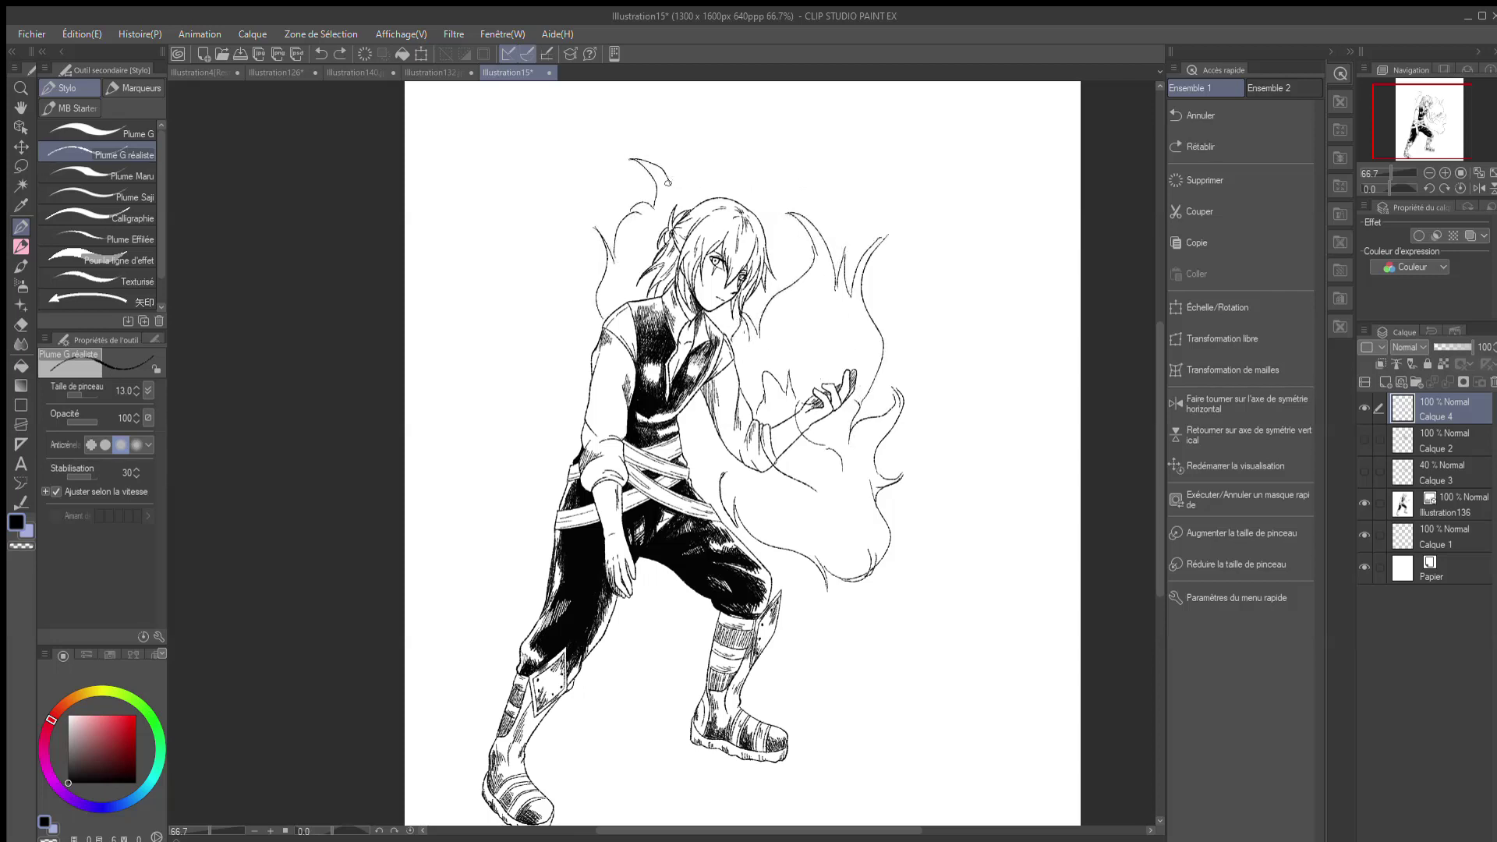
drag(668, 186, 750, 122)
mouse_move(742, 131)
mouse_down()
mouse_move(710, 187)
mouse_move(756, 185)
mouse_move(757, 155)
mouse_move(749, 184)
mouse_move(781, 256)
mouse_move(776, 302)
mouse_up()
key(ctrl+z)
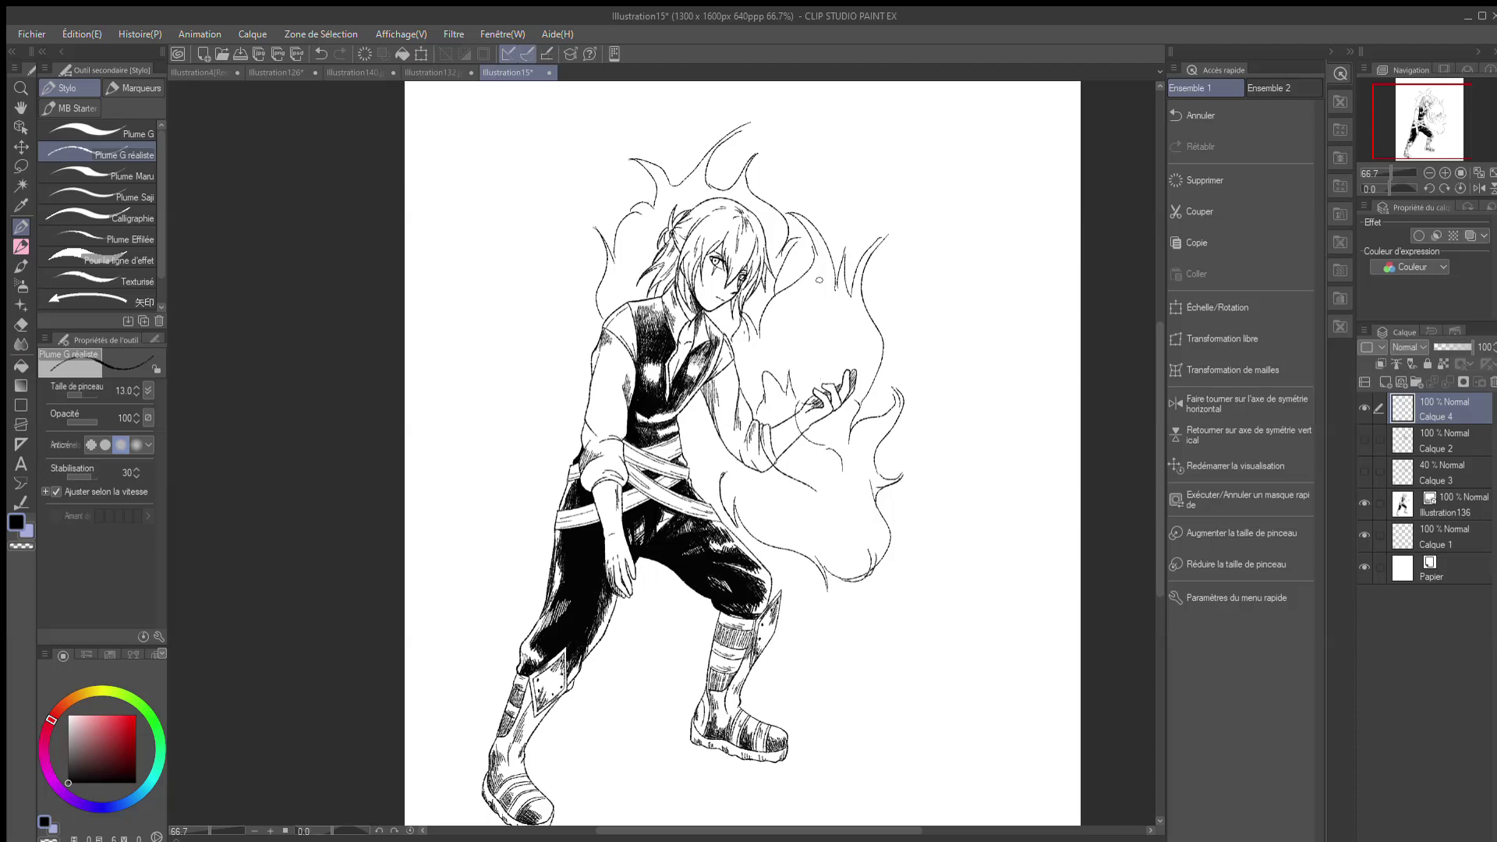
Step: Draw short inner flame strokes rising from the fighter's open palm
key(p)
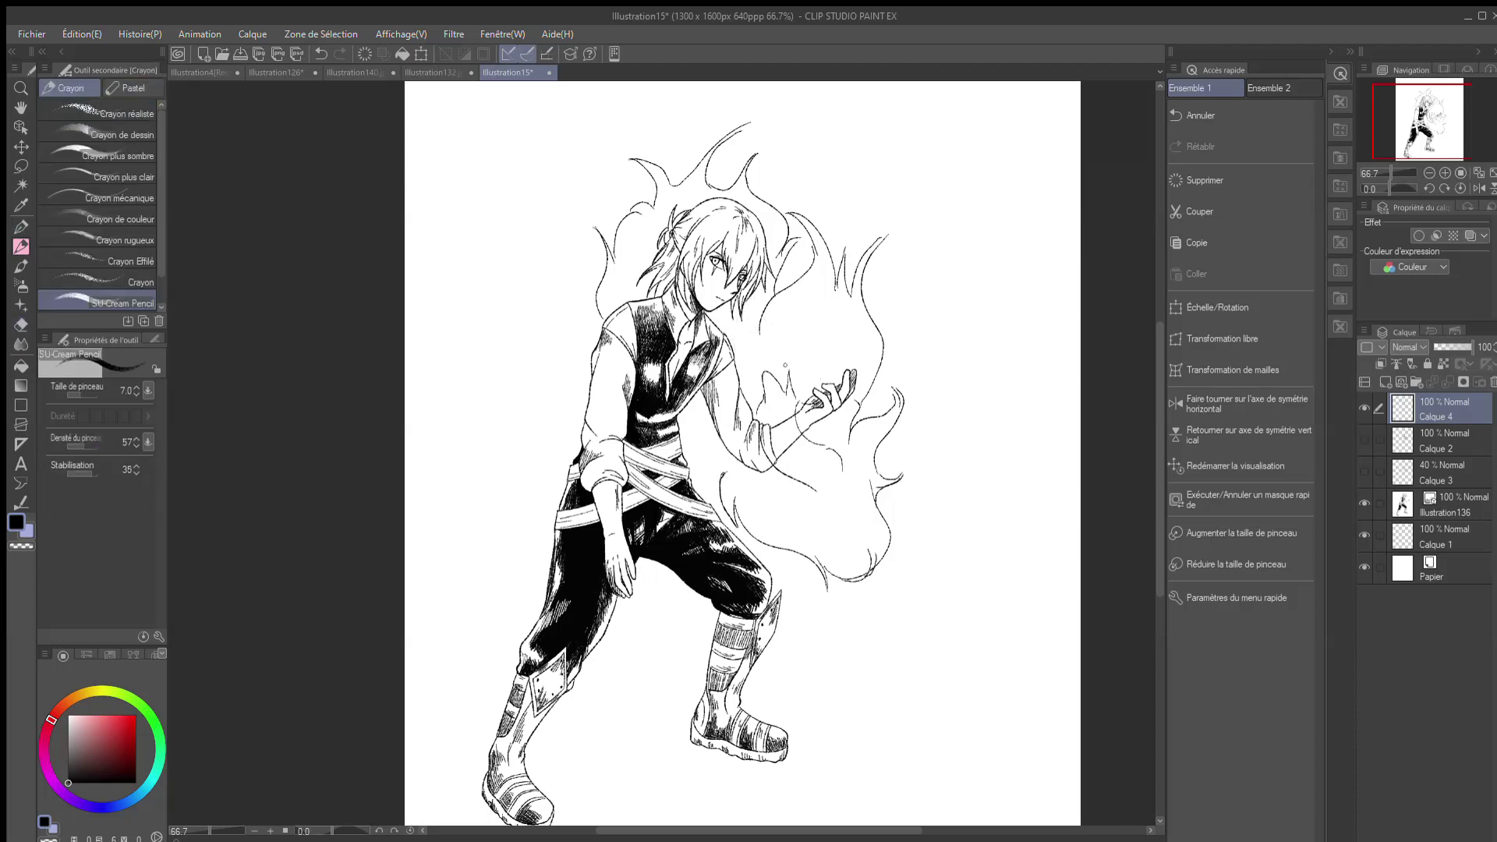
key(p)
drag(821, 355, 800, 327)
drag(810, 364, 792, 331)
key(ctrl+z)
drag(807, 390, 791, 358)
drag(814, 384, 809, 362)
key(p)
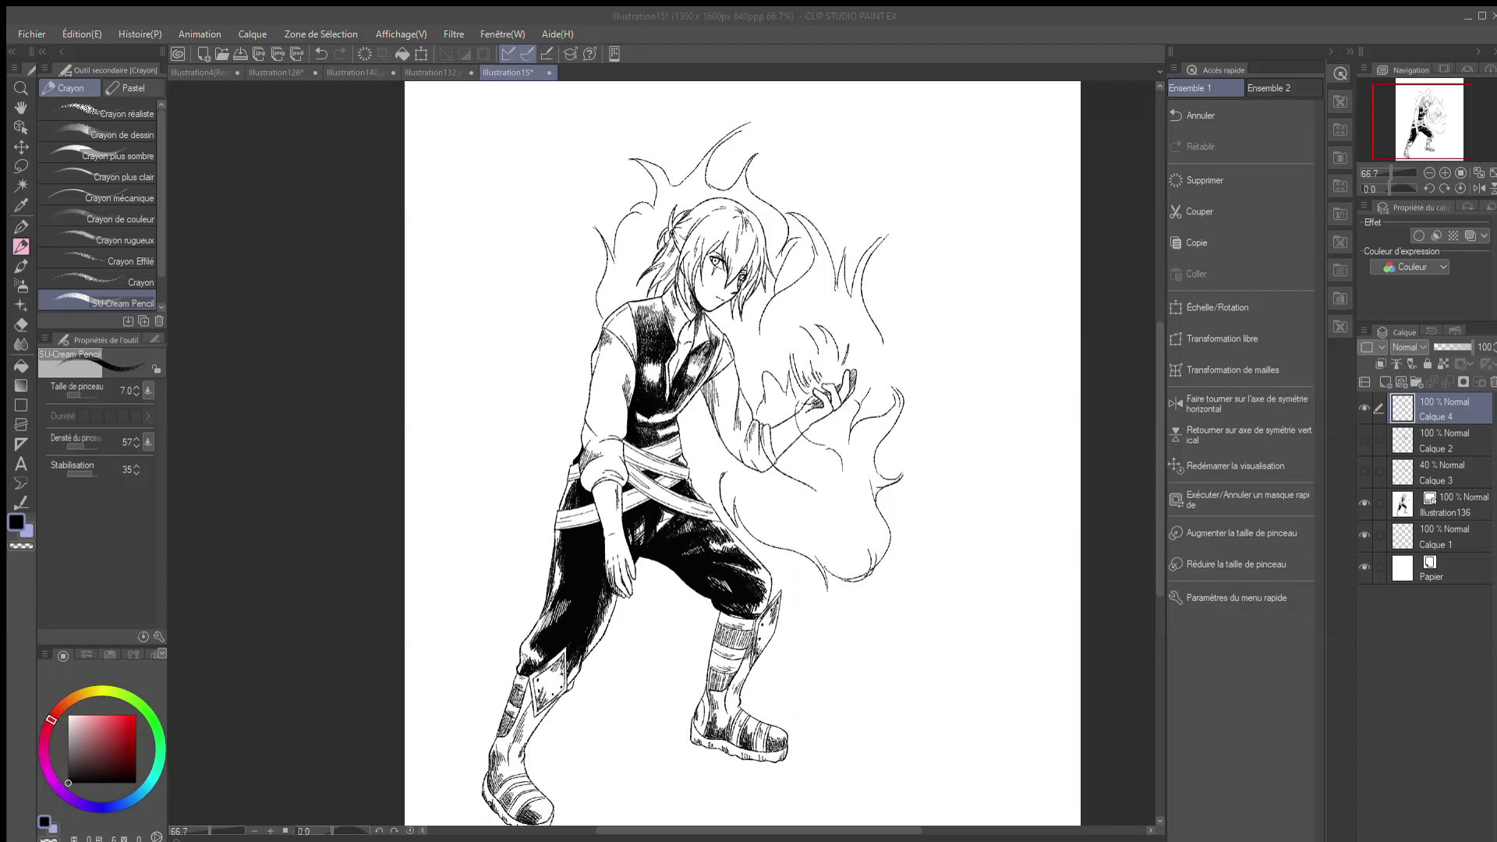
key(p)
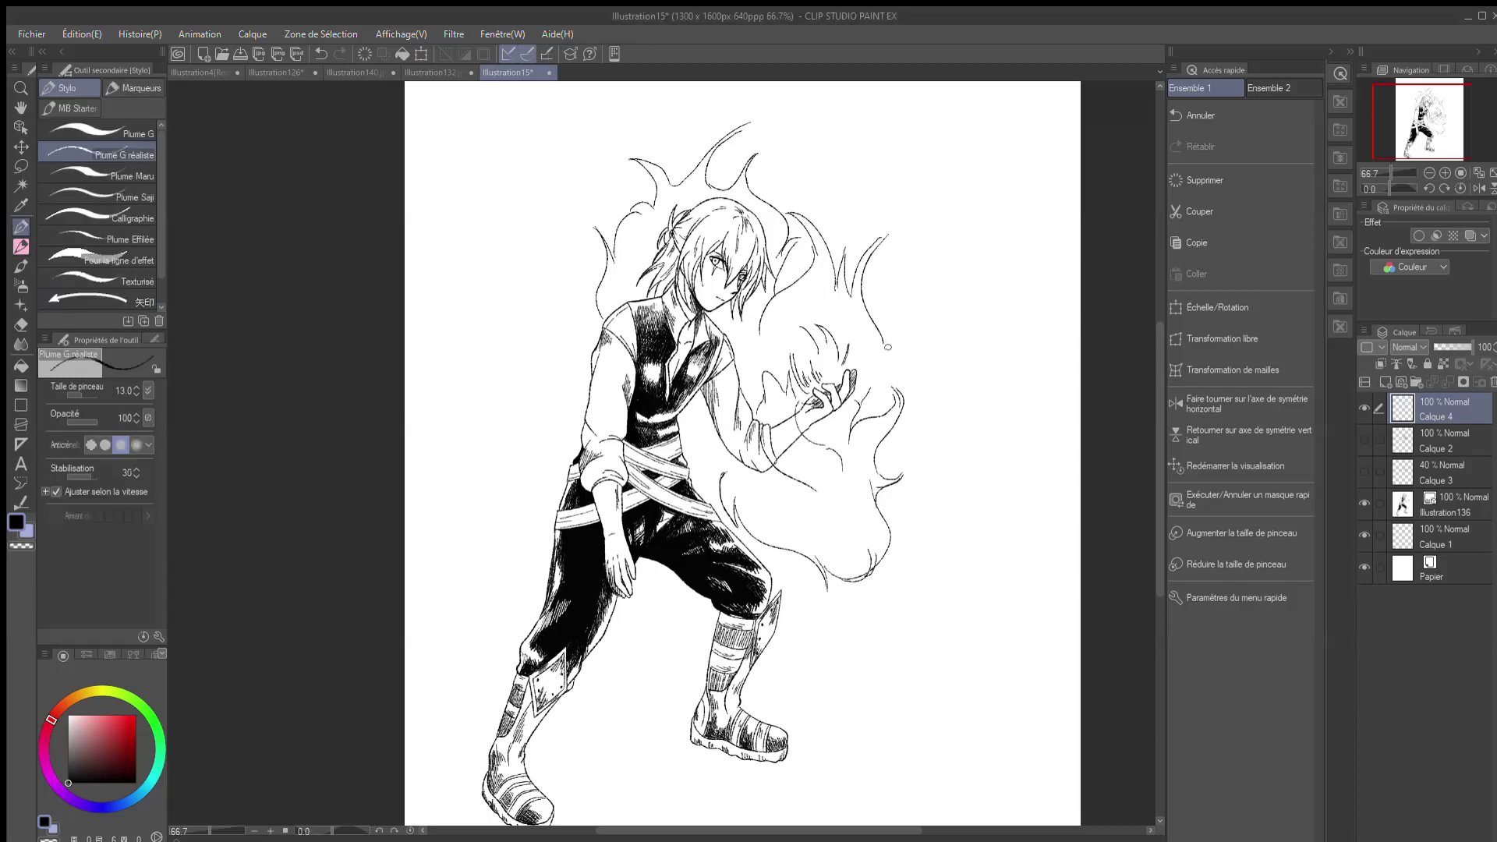
Step: Draw a curved, pointed flame tongue beyond the raised hand and short shading strokes beside the fighter's waist
mouse_move(884, 343)
mouse_down()
mouse_move(902, 305)
mouse_move(858, 406)
mouse_up()
key(ctrl+z)
key(ctrl+z)
drag(905, 295, 891, 364)
mouse_move(693, 469)
mouse_down()
mouse_move(700, 413)
mouse_move(720, 514)
mouse_up()
key(ctrl+z)
key(ctrl+z)
drag(714, 469, 720, 503)
key(ctrl+z)
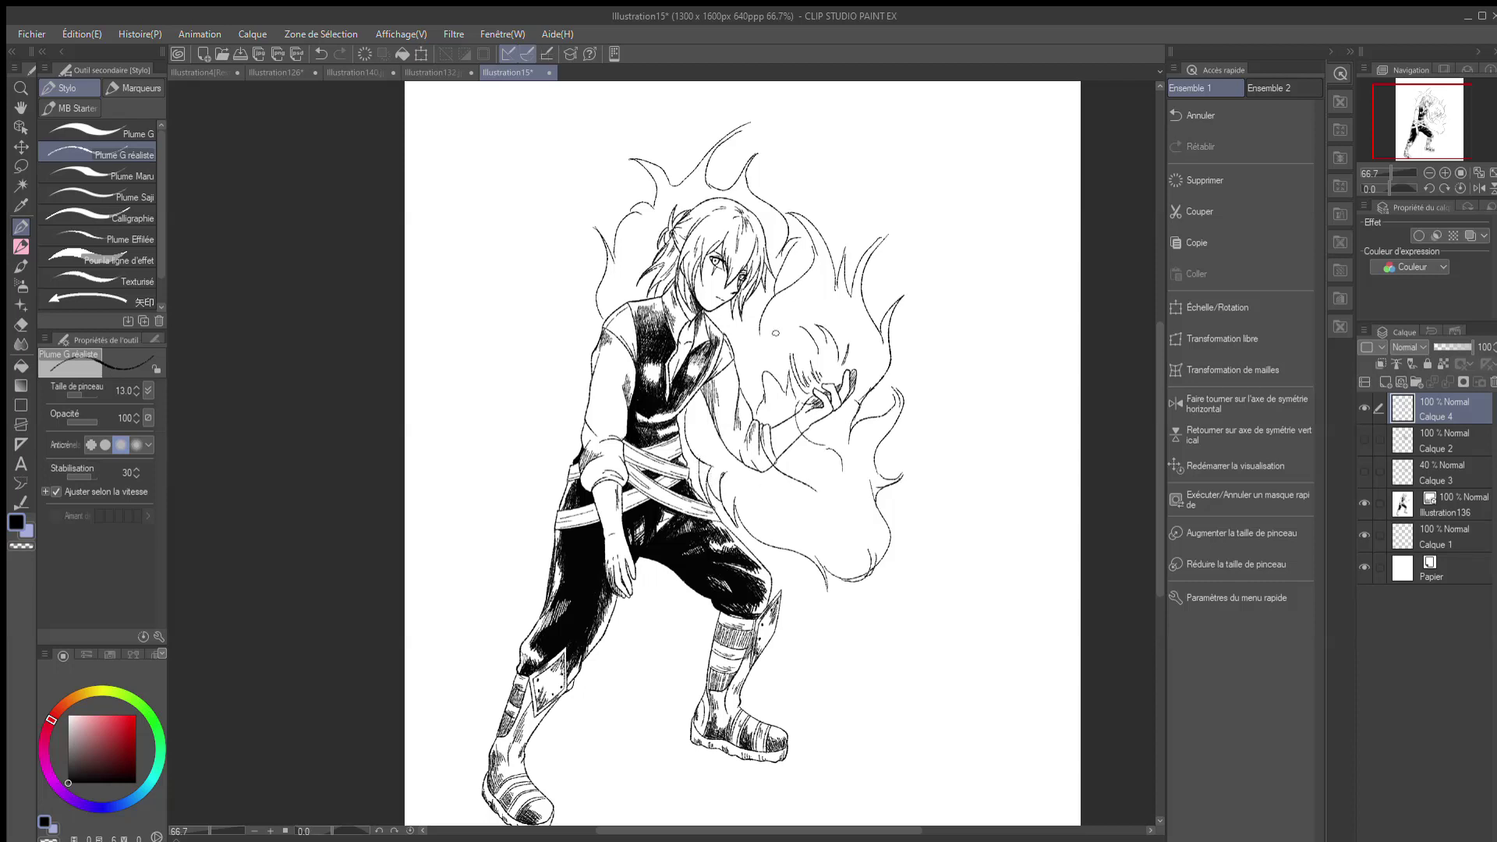
Step: Erase part of the flame outline beyond the raised hand and redraw it as a larger curling, pointed tongue
key(e)
key(p)
key(e)
mouse_move(849, 444)
mouse_down()
mouse_move(879, 367)
mouse_move(898, 397)
mouse_move(878, 454)
mouse_up()
key(p)
mouse_move(892, 359)
mouse_down()
mouse_move(958, 300)
mouse_move(909, 331)
mouse_move(934, 321)
mouse_move(913, 405)
mouse_move(881, 453)
mouse_up()
key(ctrl+z)
key(ctrl+z)
key(ctrl+z)
mouse_move(927, 402)
mouse_down()
mouse_move(877, 442)
mouse_move(883, 475)
mouse_up()
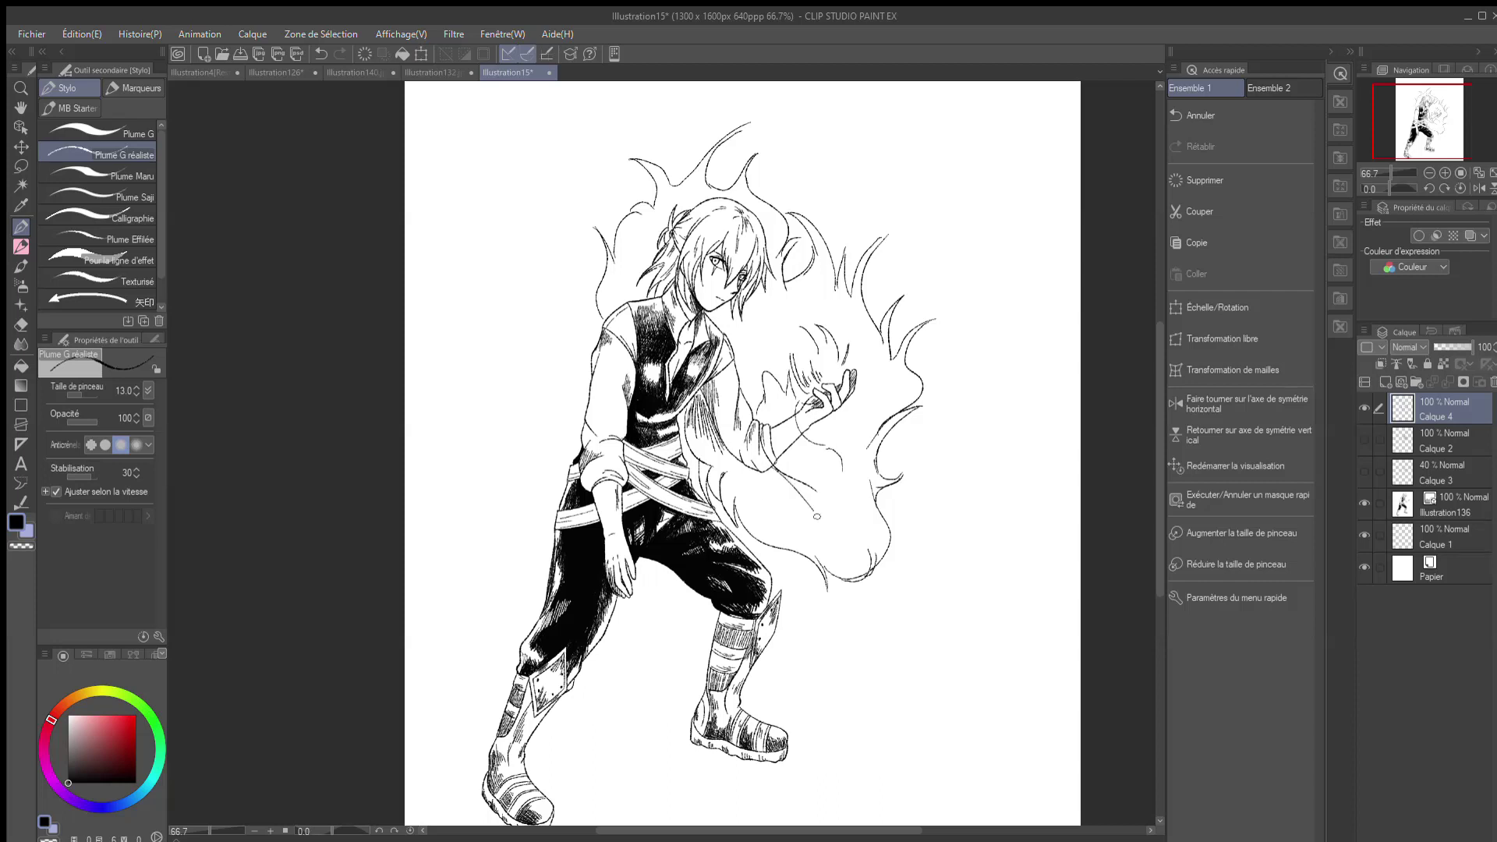
Step: Add curved shading strokes inside the flames below the forearm and beside the fighter's chest
mouse_move(776, 470)
mouse_down()
mouse_move(818, 514)
mouse_move(785, 536)
mouse_up()
drag(756, 499, 783, 533)
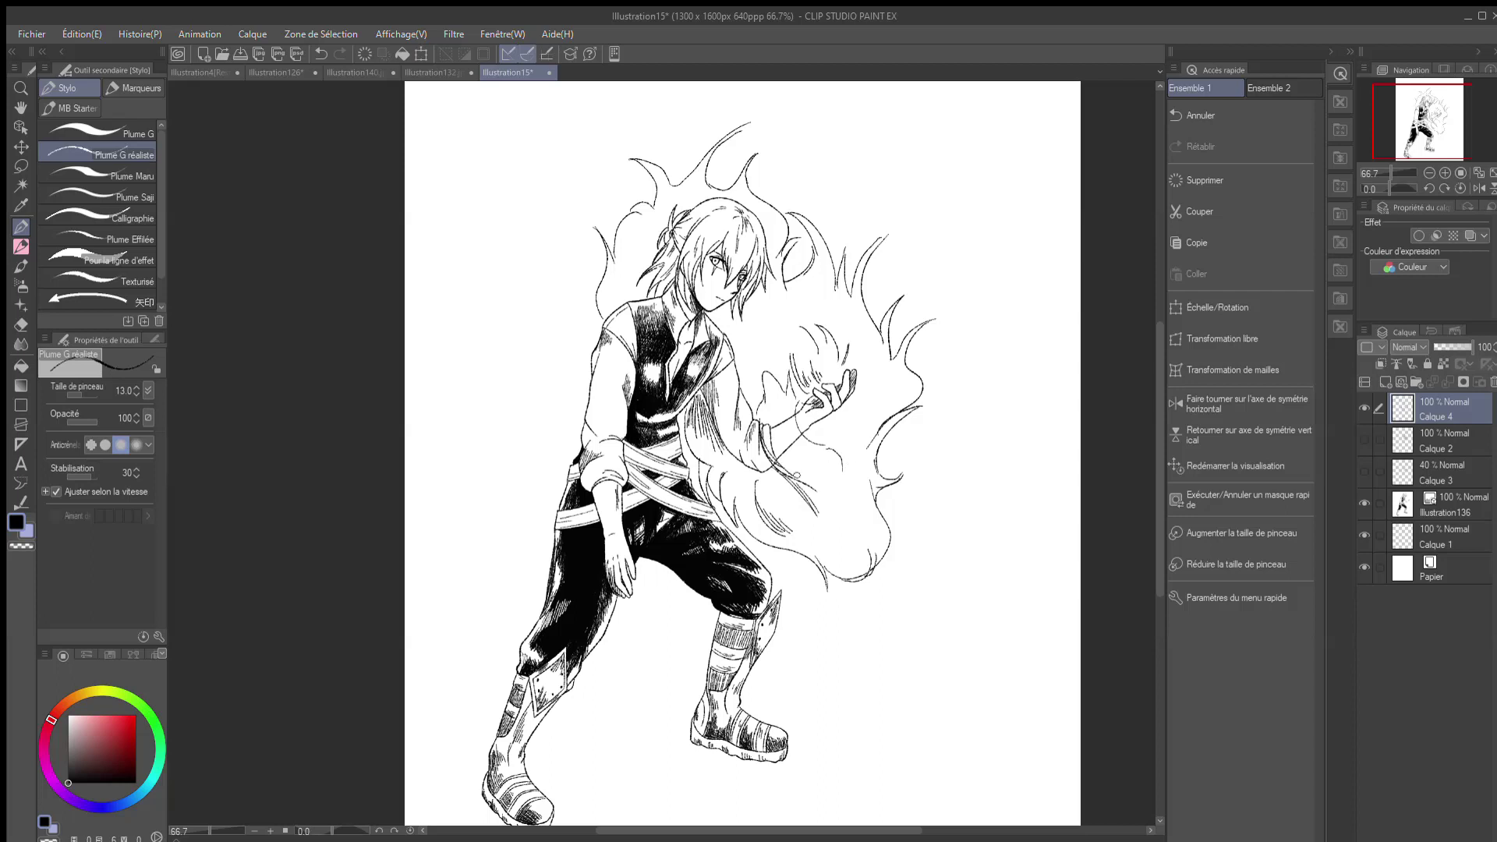
drag(786, 400, 814, 447)
drag(770, 355, 757, 304)
key(ctrl+z)
key(ctrl+z)
mouse_move(775, 355)
mouse_down()
mouse_move(757, 300)
mouse_move(791, 347)
mouse_move(741, 333)
mouse_move(760, 351)
mouse_move(748, 371)
mouse_up()
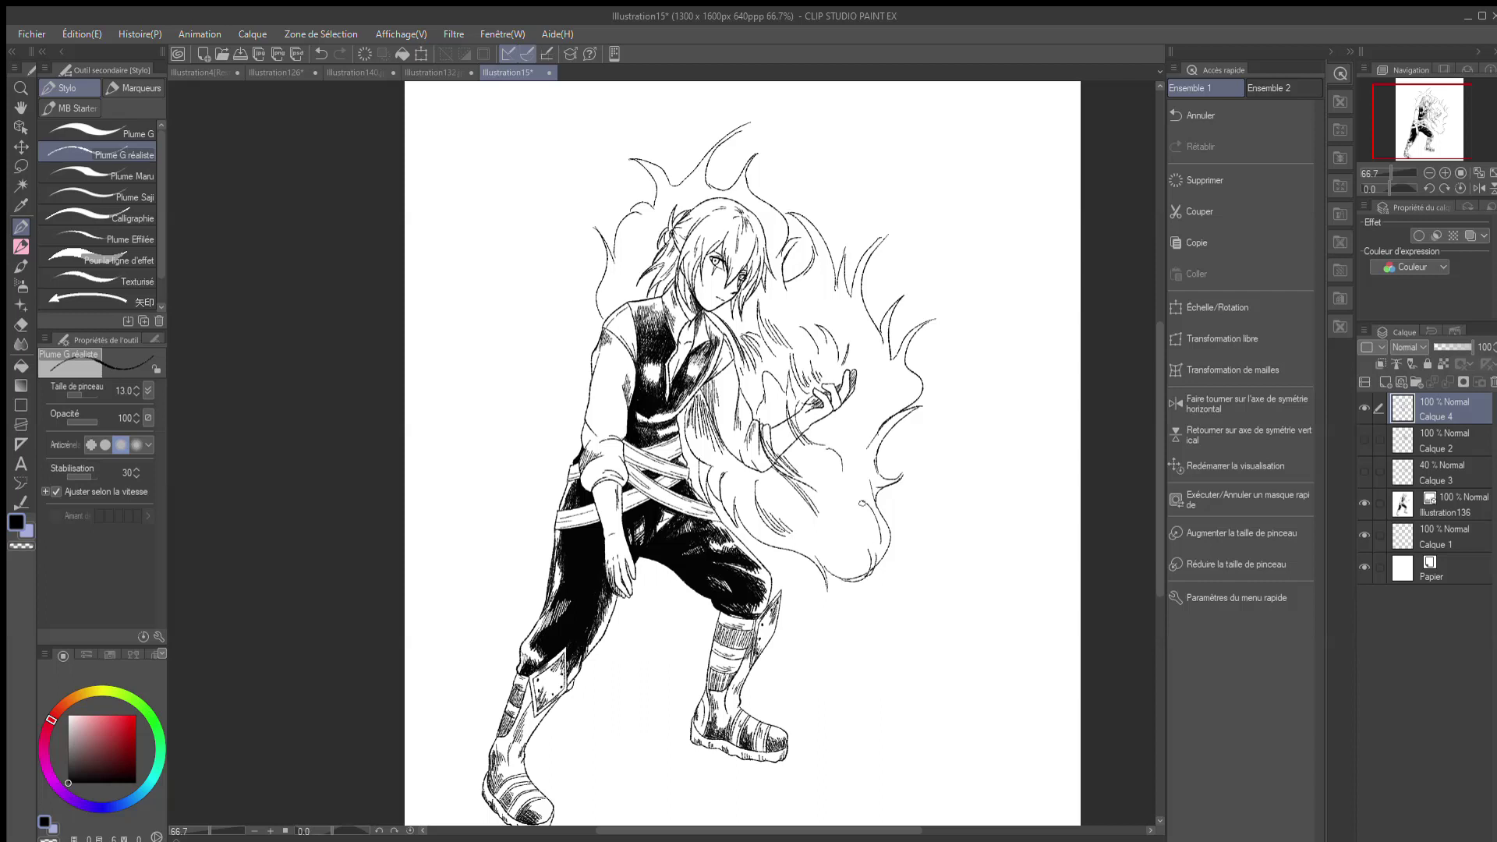
Step: Hatch the inner edges of the flame's lower bulge and of the tongues around the raised hand
drag(806, 538, 848, 567)
drag(828, 549, 859, 567)
mouse_move(888, 412)
mouse_down()
mouse_move(859, 459)
mouse_move(850, 425)
mouse_move(826, 443)
mouse_up()
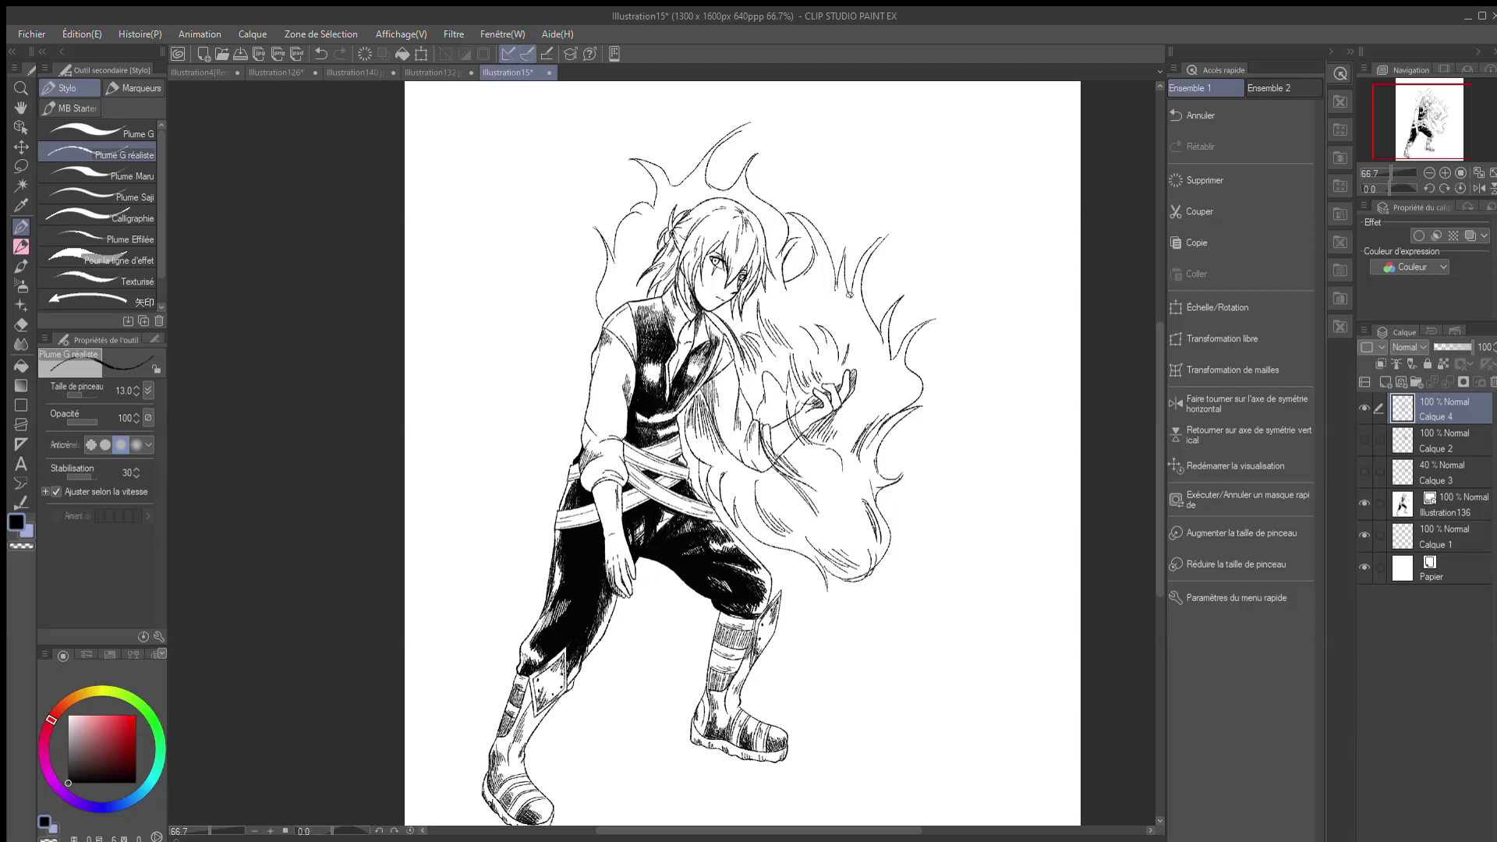
drag(861, 310, 880, 356)
drag(868, 319, 874, 372)
drag(873, 341, 868, 376)
drag(870, 347, 863, 382)
drag(868, 354, 860, 383)
Step: Add flowing hatch strokes along the fighter's raised arm and inside the flames beside the waist
drag(720, 322, 743, 372)
mouse_move(722, 323)
mouse_down()
mouse_move(745, 375)
mouse_move(734, 339)
mouse_move(808, 392)
mouse_move(801, 448)
mouse_up()
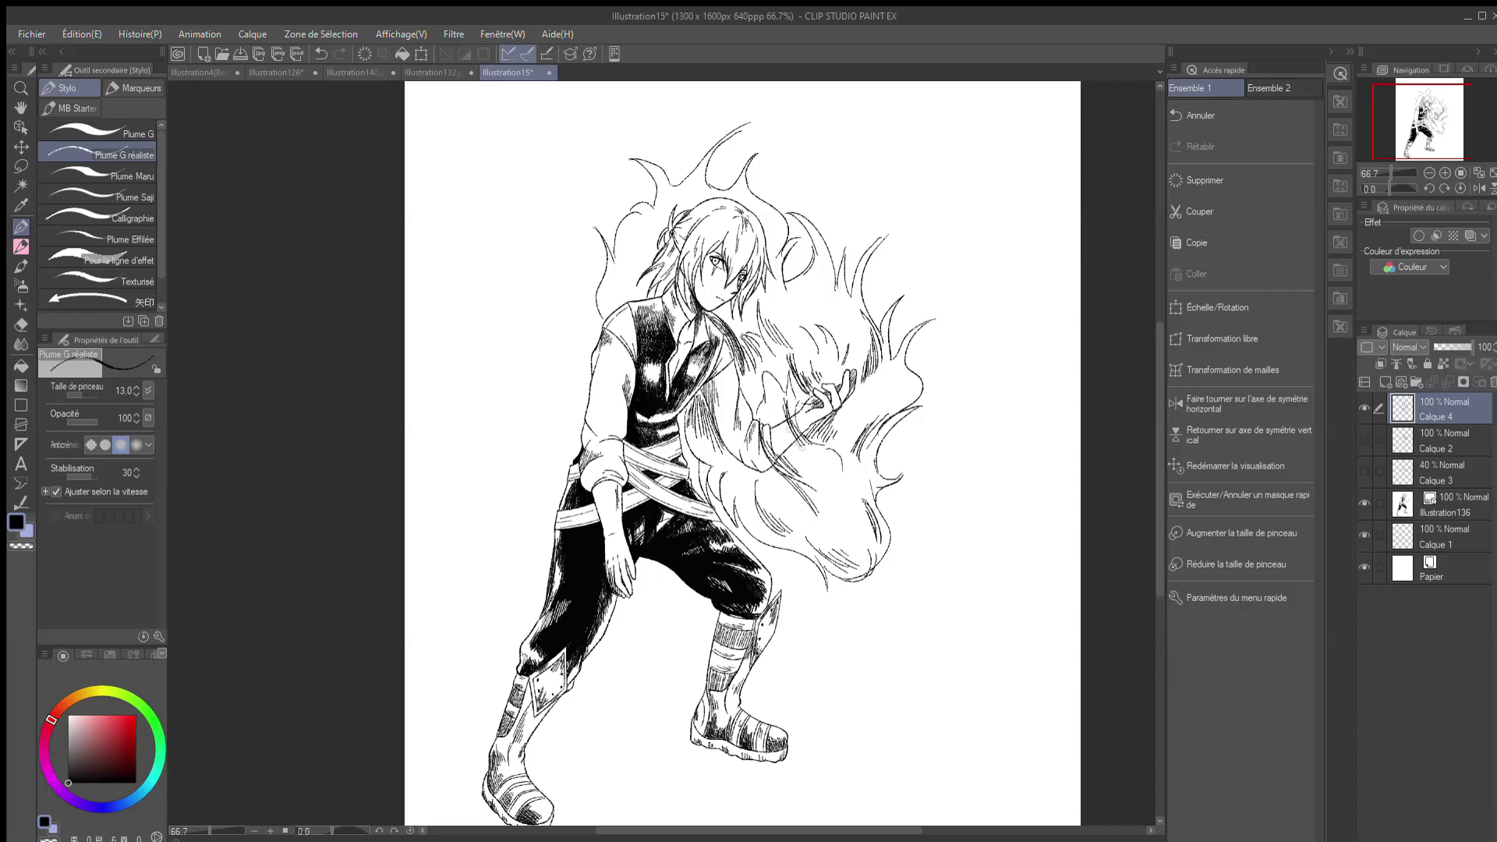
drag(752, 381, 757, 417)
drag(743, 367, 751, 389)
drag(732, 474, 758, 523)
drag(699, 451, 721, 481)
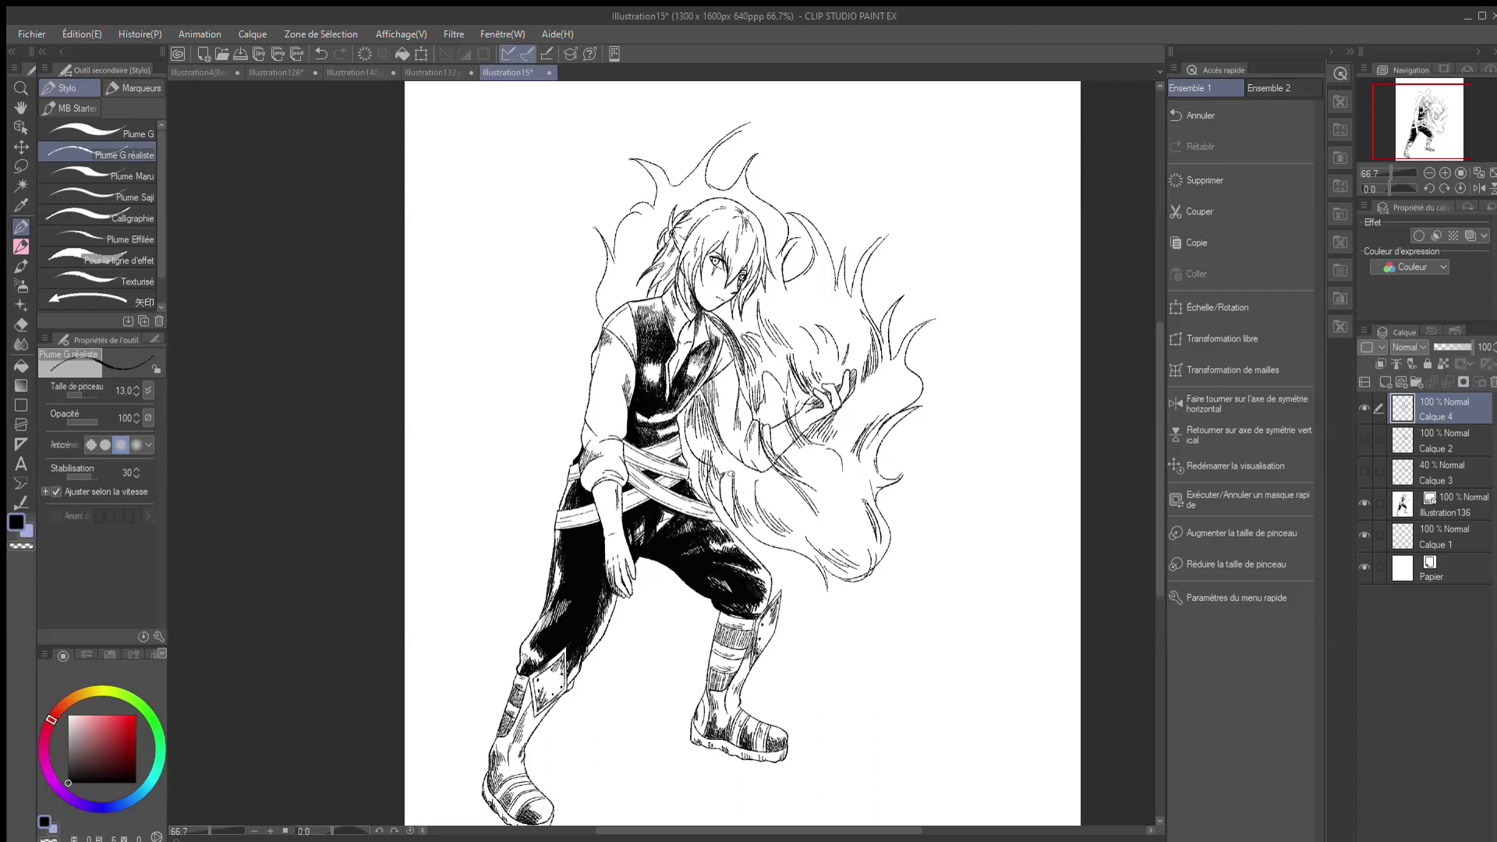
Step: Shade the flames behind the back shoulder, beside the head and beyond the hand with curved hatch strokes
drag(607, 289, 602, 318)
mouse_move(622, 250)
mouse_down()
mouse_move(613, 312)
mouse_move(631, 309)
mouse_up()
drag(676, 194, 640, 264)
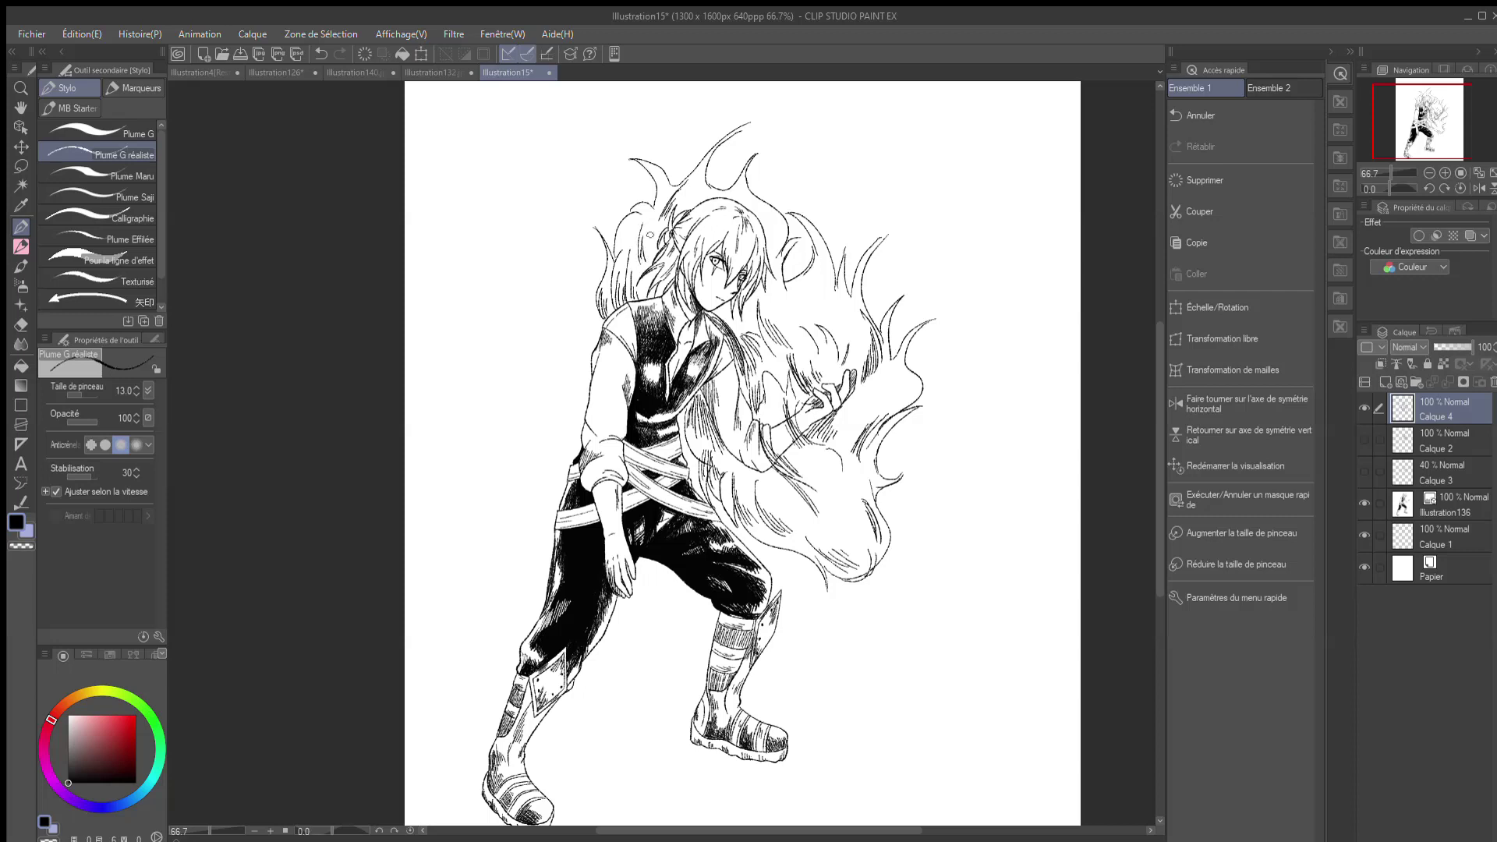
mouse_move(828, 261)
mouse_down()
mouse_move(833, 300)
mouse_move(803, 316)
mouse_up()
mouse_move(792, 262)
mouse_down()
mouse_move(772, 320)
mouse_move(785, 328)
mouse_up()
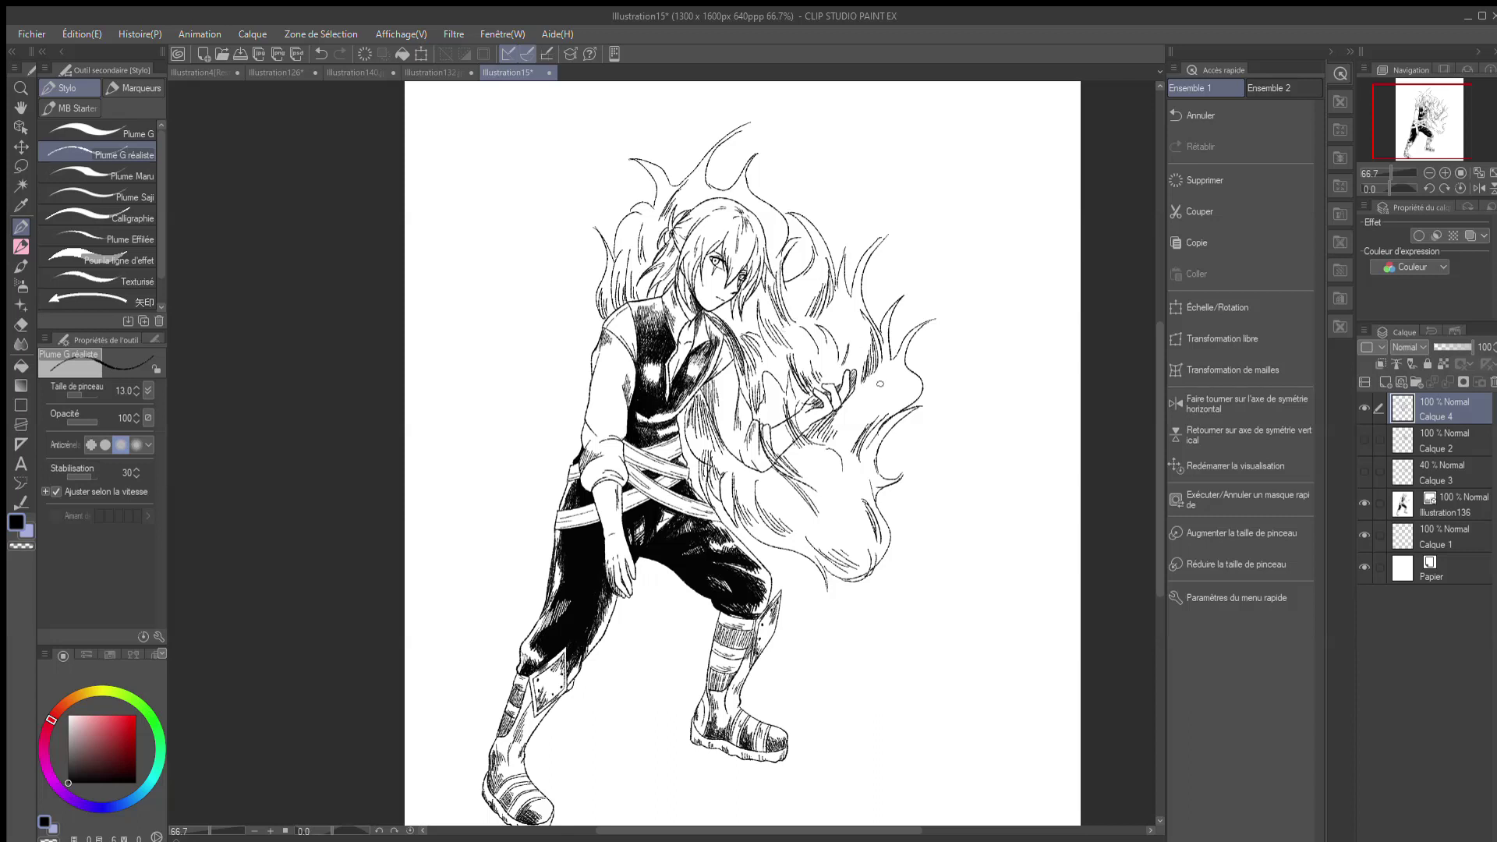
mouse_move(884, 366)
mouse_down()
mouse_move(850, 421)
mouse_move(859, 429)
mouse_up()
Step: Erase the short flame tongue above the head and redraw it as a taller, curling tongue joined to the side flames
key(e)
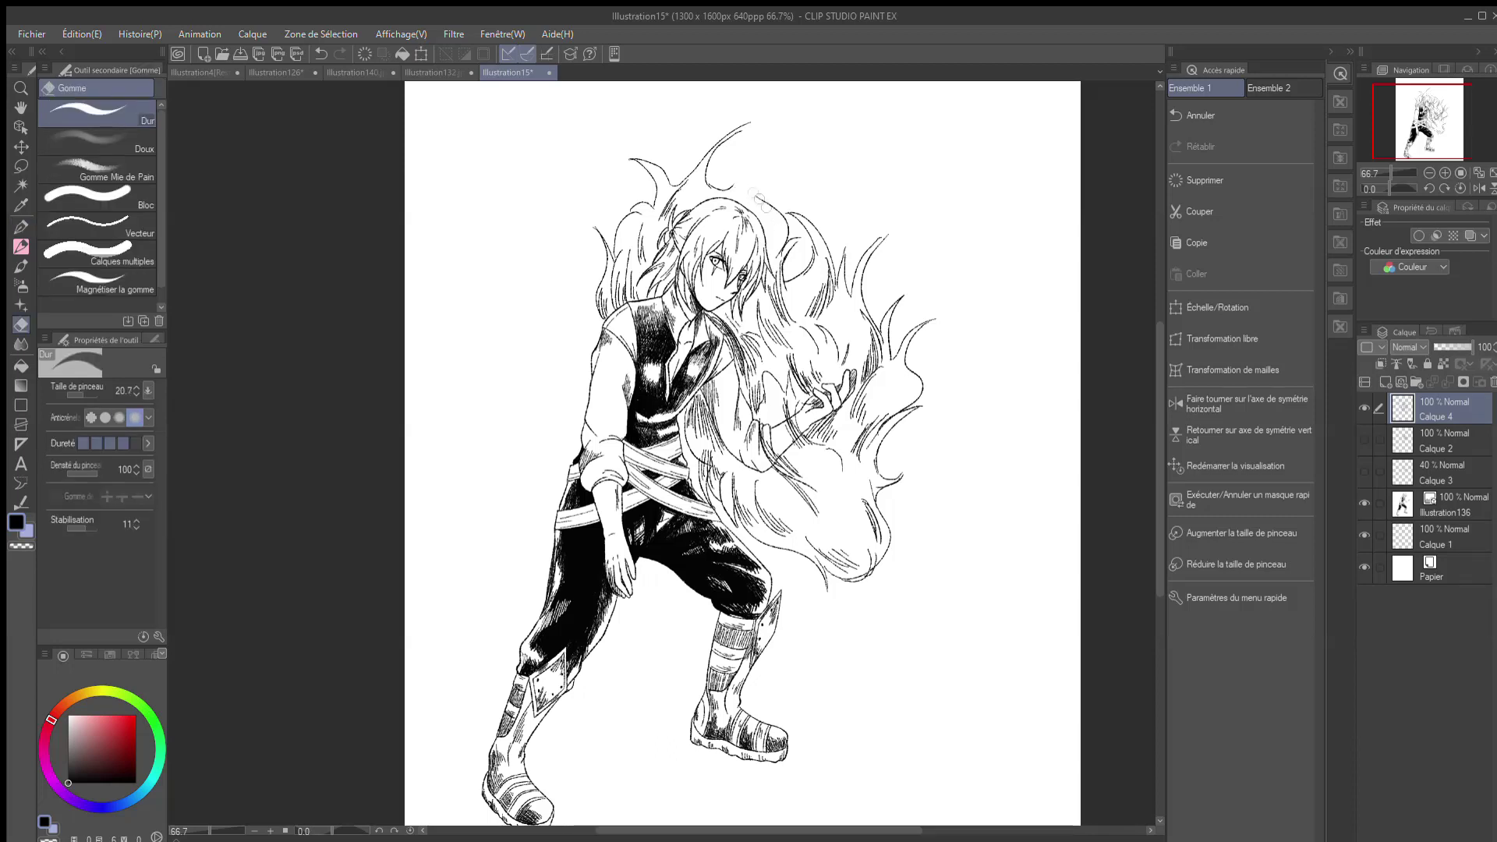
key(p)
drag(733, 189, 803, 134)
key(ctrl+z)
drag(718, 188, 804, 142)
key(ctrl+z)
mouse_move(725, 188)
mouse_down()
mouse_move(777, 138)
mouse_move(818, 129)
mouse_up()
mouse_move(719, 188)
mouse_down()
mouse_move(826, 111)
mouse_move(828, 127)
mouse_move(814, 120)
mouse_move(788, 148)
mouse_move(798, 178)
mouse_move(781, 230)
mouse_up()
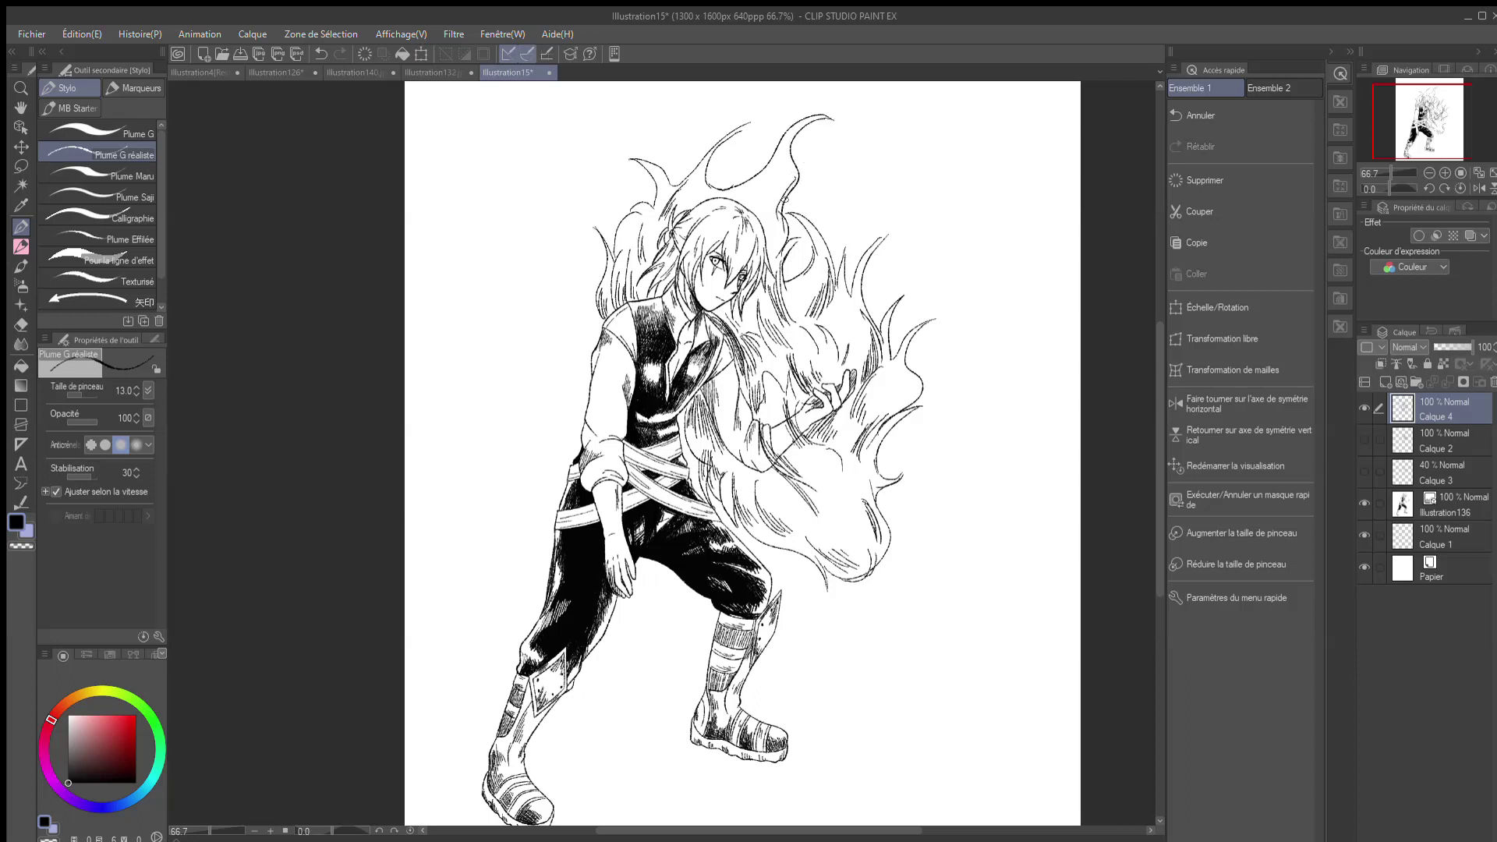
Step: Erase and reshape the pointed tip of the flame tongue above the raised hand
key(e)
mouse_move(887, 240)
mouse_down()
mouse_move(863, 301)
mouse_move(874, 315)
mouse_up()
key(p)
key(e)
key(p)
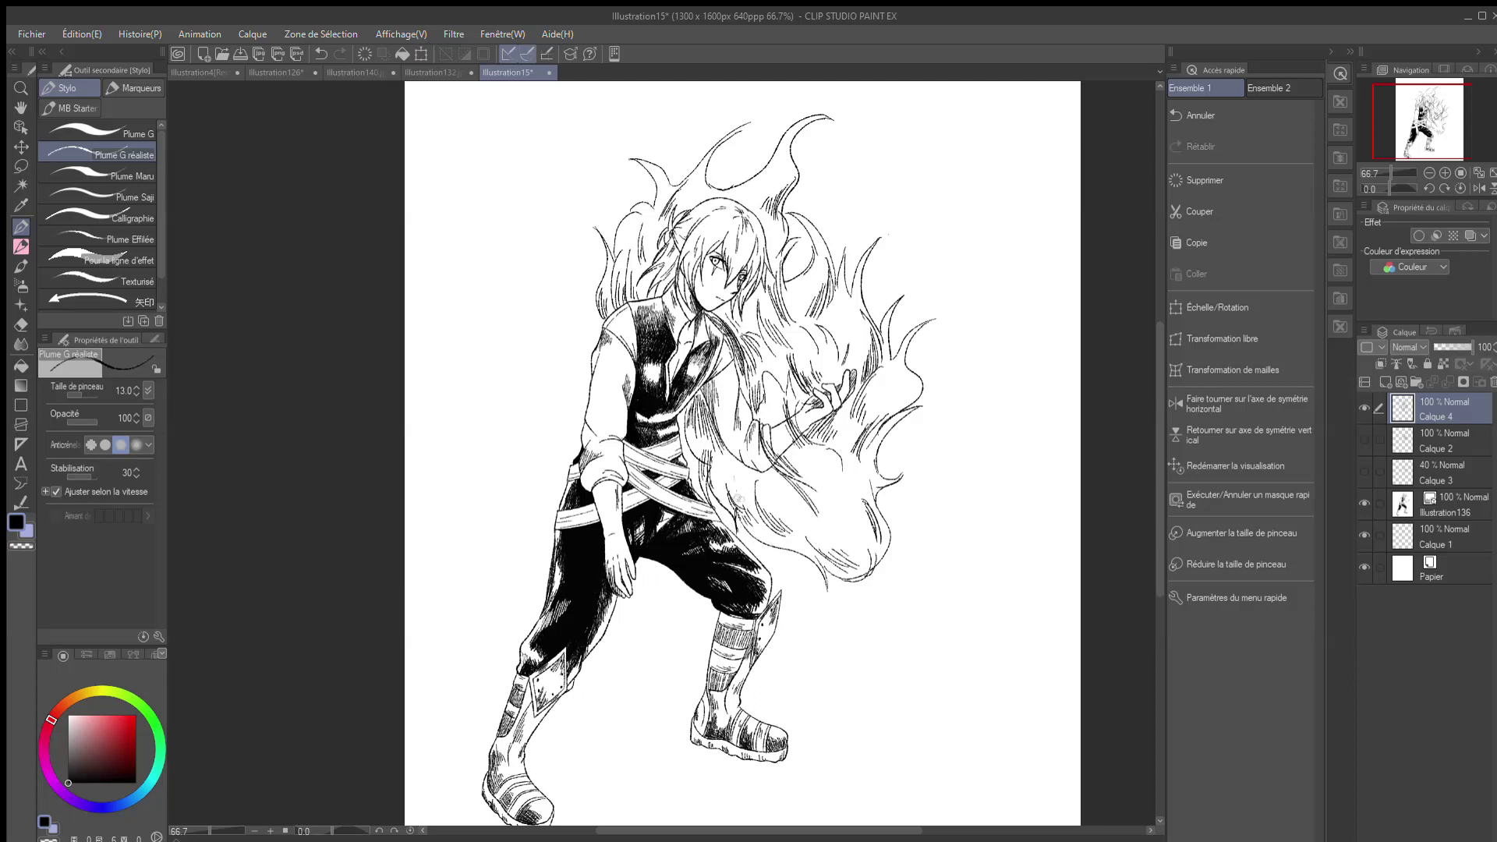
Step: Scatter small detached flame flecks above the head, behind the shoulder and beyond the raised hand
mouse_move(831, 172)
mouse_down()
mouse_move(834, 230)
mouse_move(871, 200)
mouse_move(880, 298)
mouse_up()
drag(581, 349, 572, 321)
drag(588, 237, 577, 209)
mouse_move(672, 167)
mouse_down()
mouse_move(662, 137)
mouse_move(750, 158)
mouse_up()
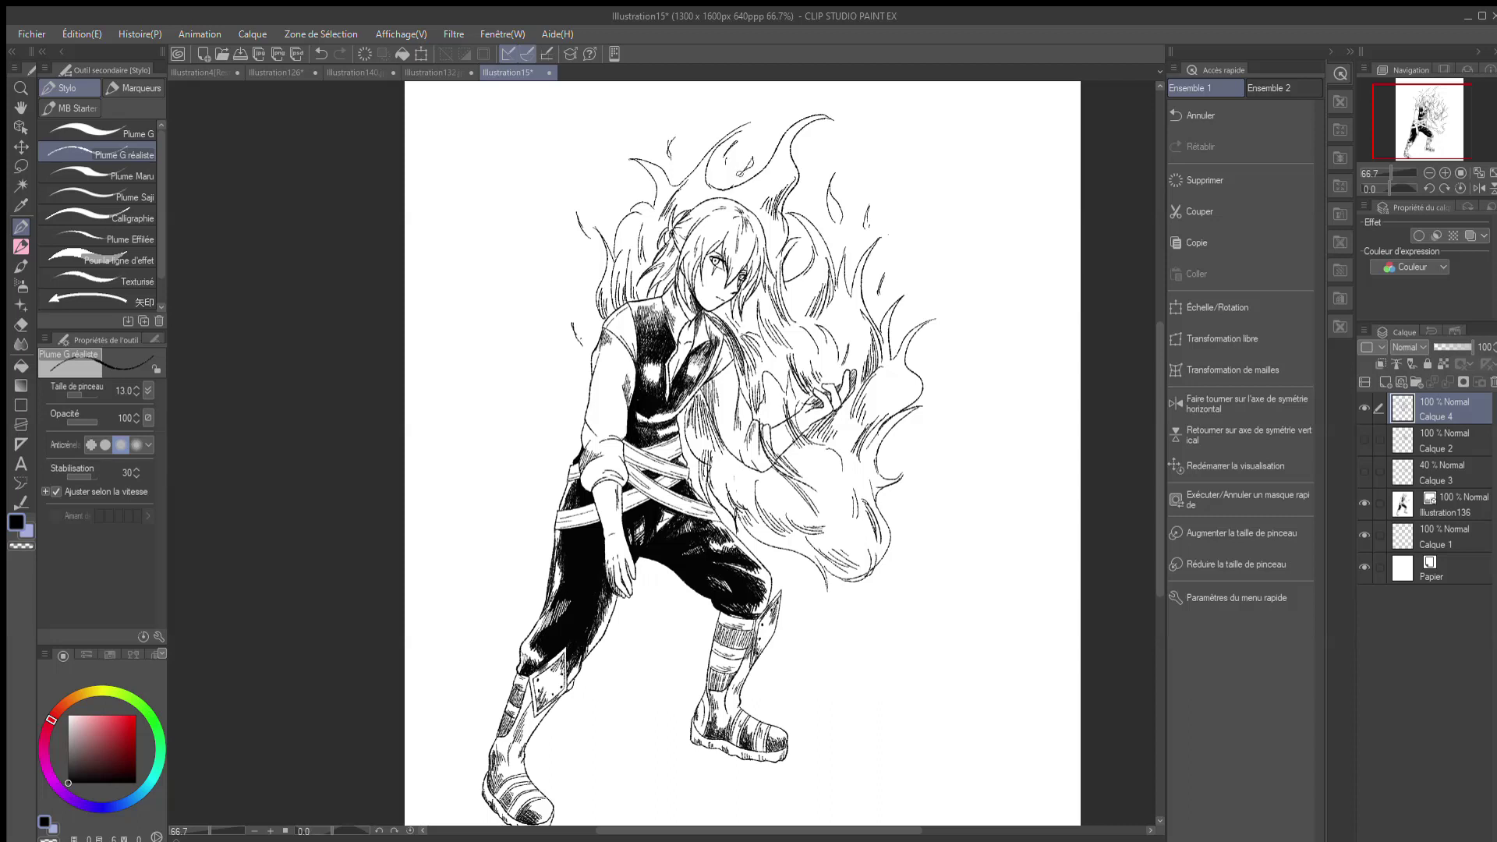
drag(928, 286, 926, 301)
mouse_move(909, 493)
mouse_down()
mouse_move(956, 444)
mouse_move(910, 495)
mouse_up()
mouse_move(944, 428)
mouse_down()
mouse_move(950, 416)
mouse_move(940, 435)
mouse_up()
drag(909, 379, 928, 355)
Step: Show and hide the 40% opacity sketch layer Calque 3 to check it, and delete that layer
click(1445, 506)
click(1444, 473)
click(1364, 471)
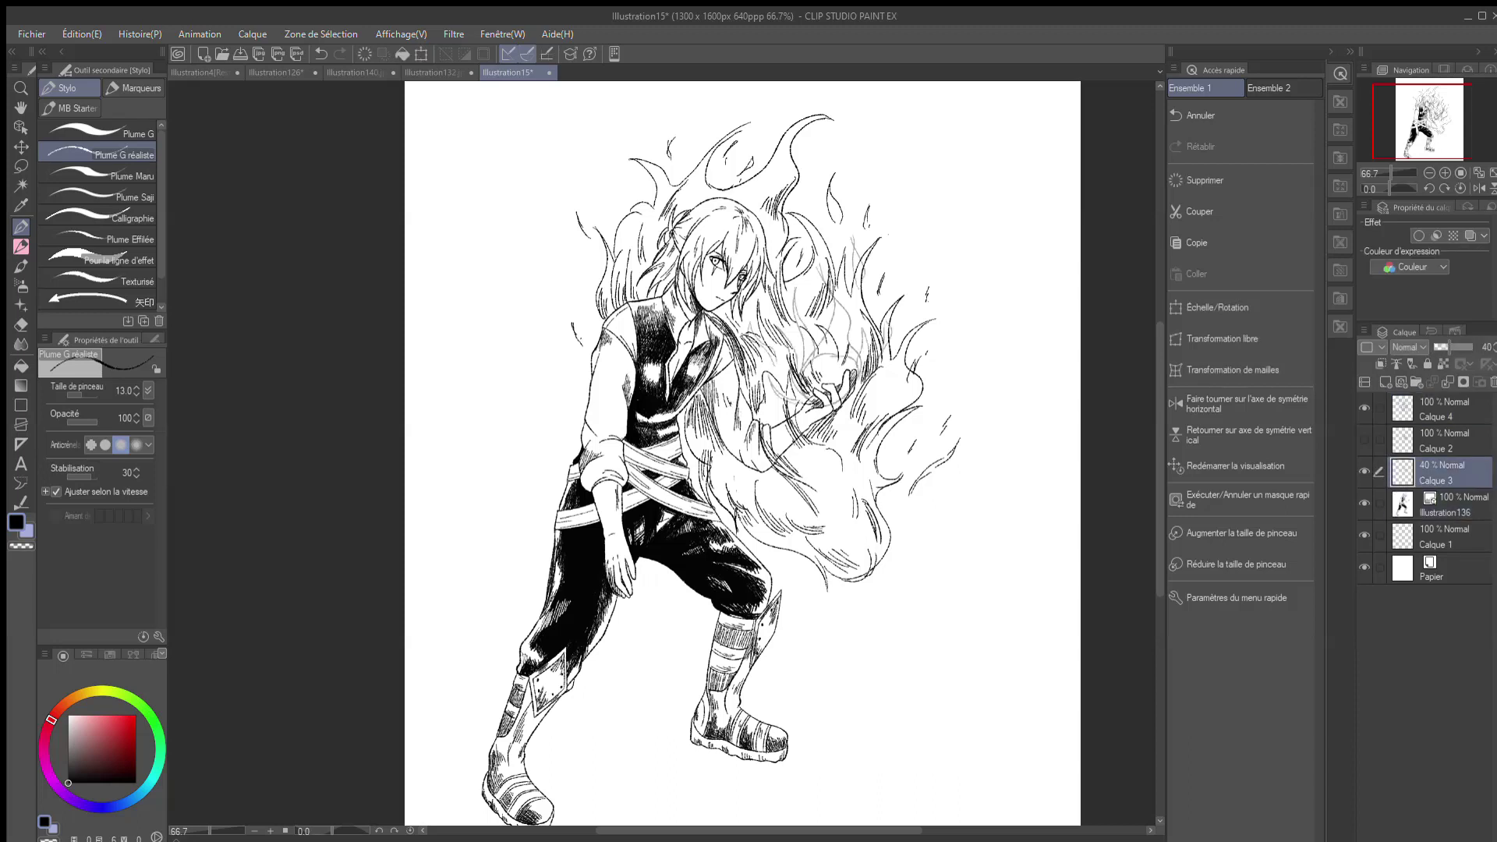
click(1364, 472)
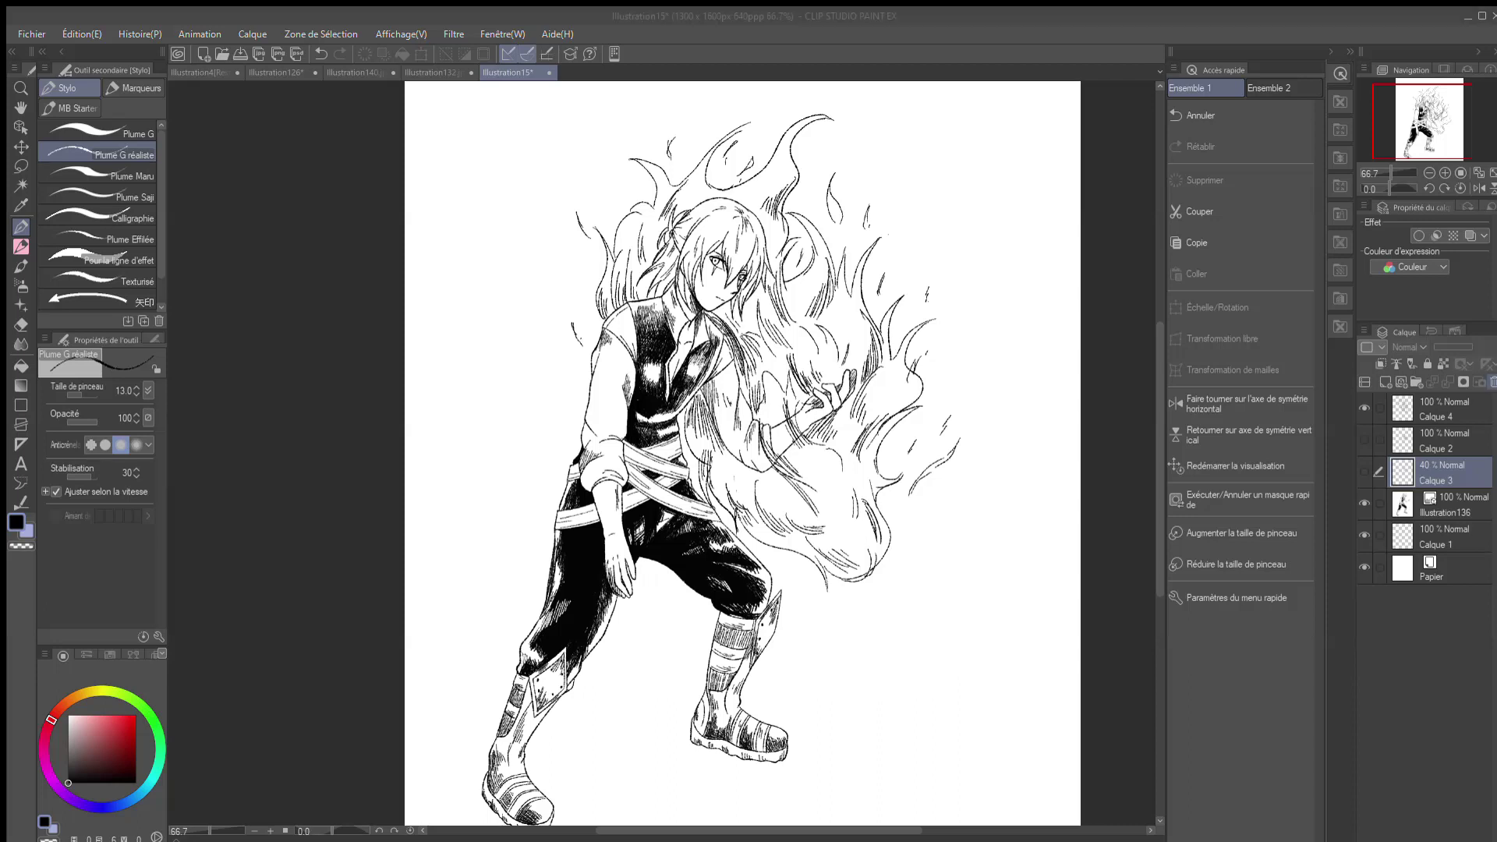
key(Return)
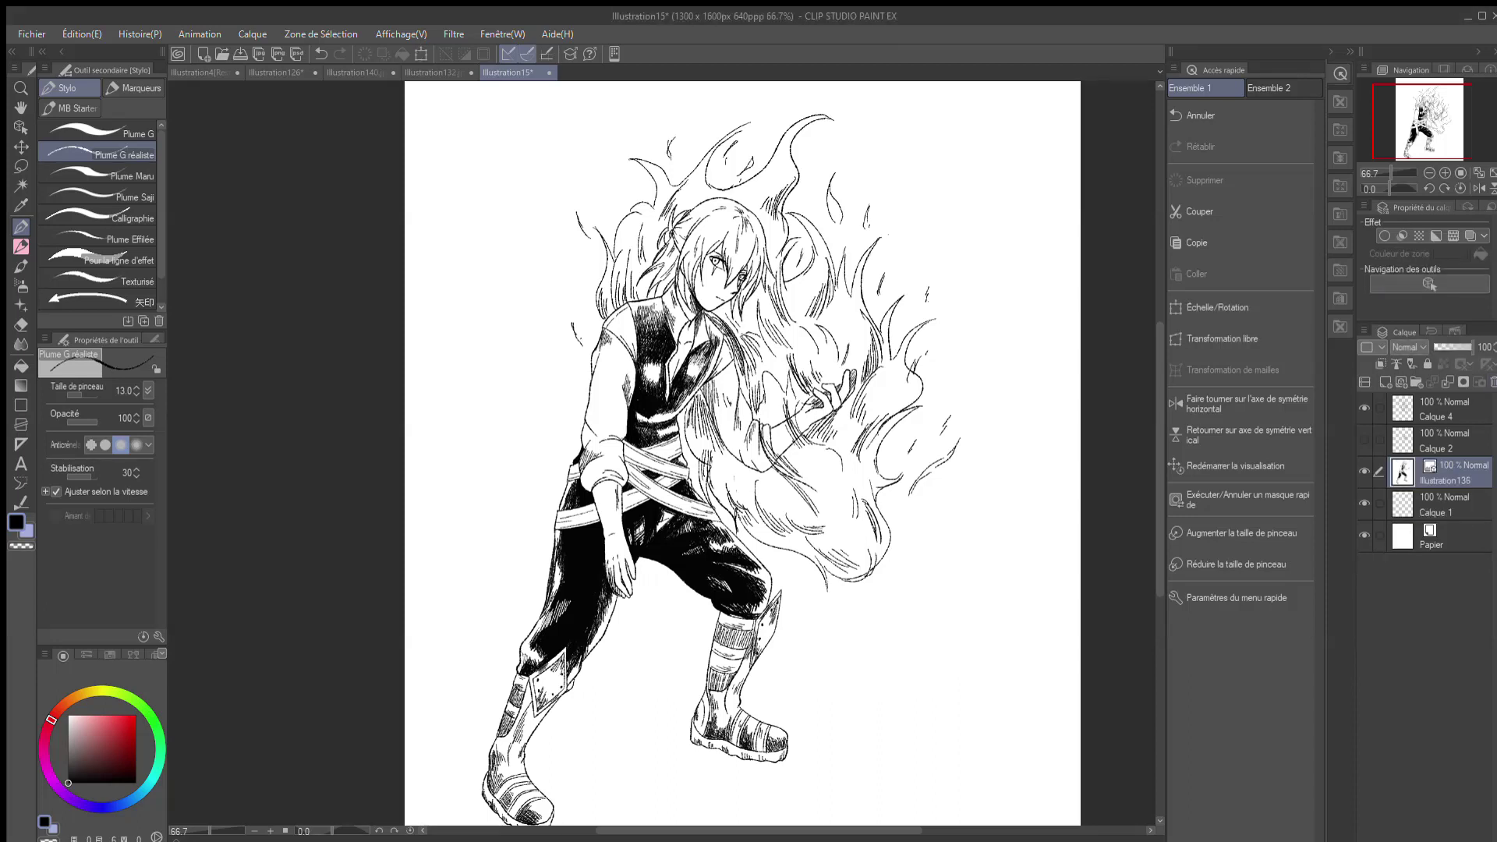
Step: Add a new layer above the character drawing and paint white over the forearm lines inside the flames with Plume G
click(1364, 440)
click(1364, 440)
click(1385, 382)
key(e)
key(p)
click(69, 716)
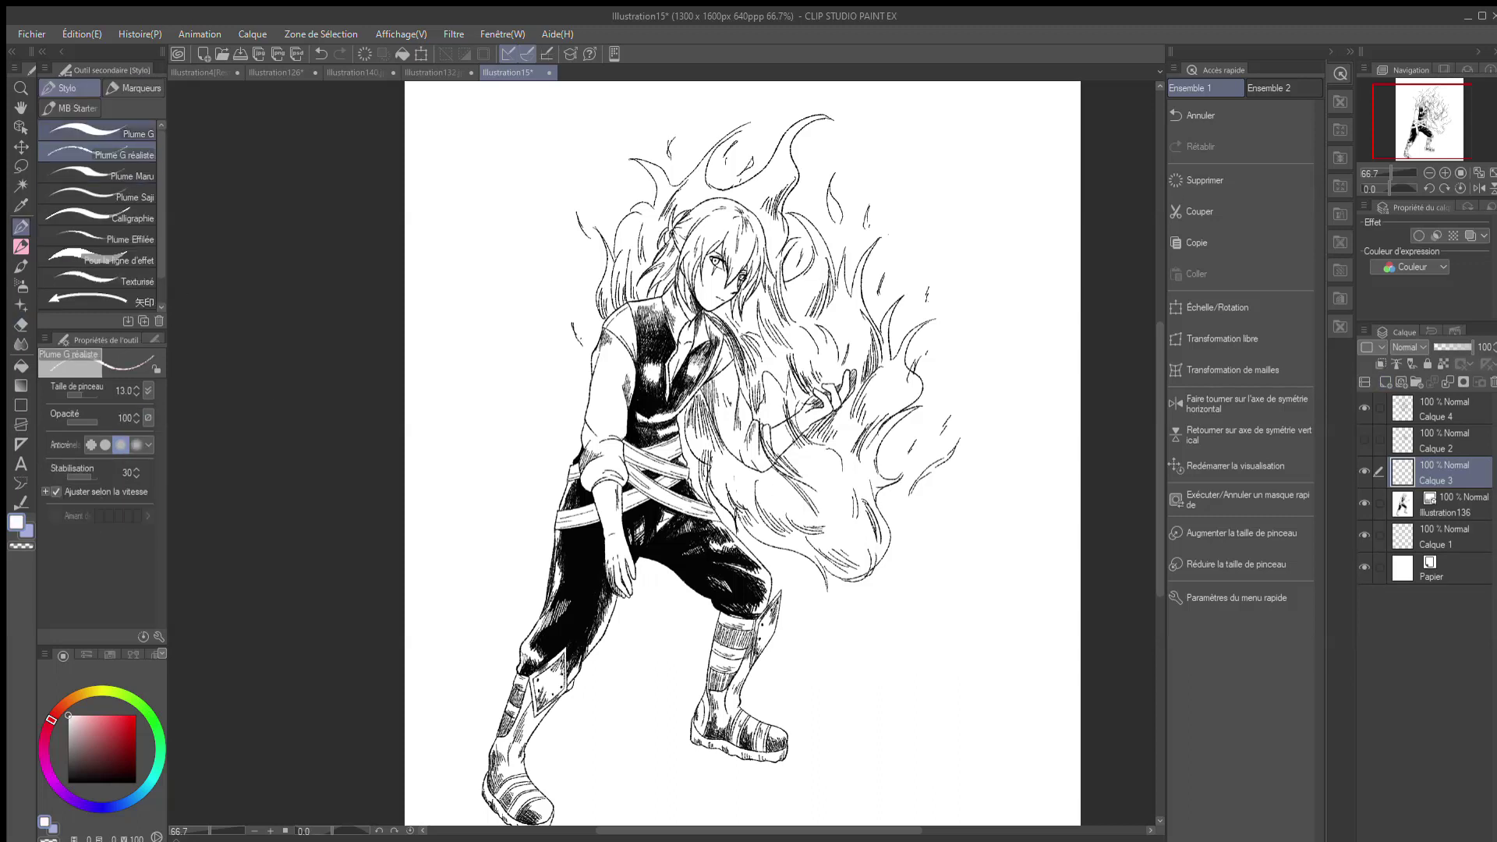
click(117, 131)
click(84, 396)
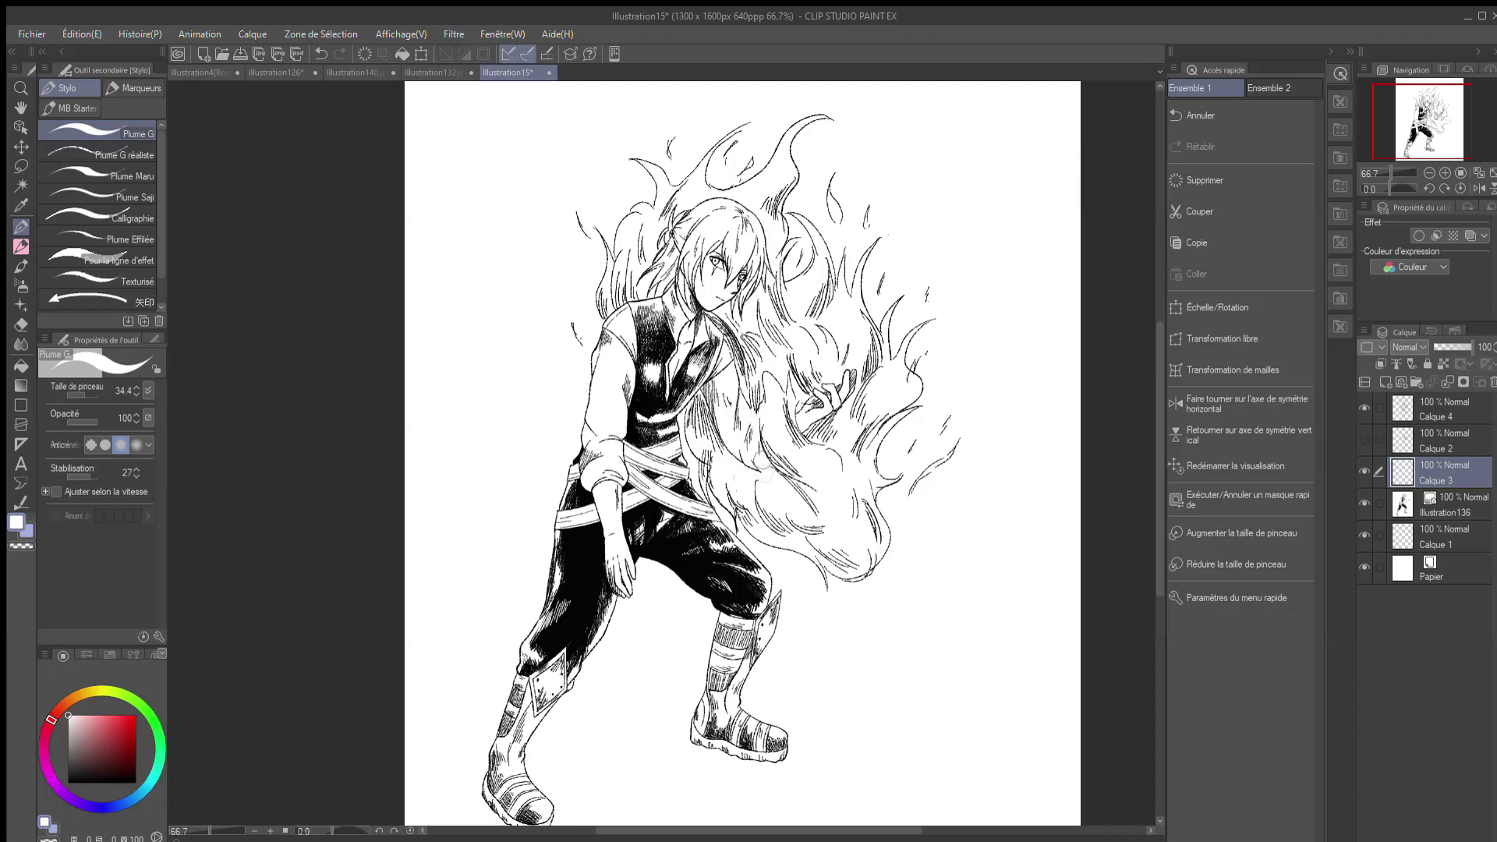
key(ctrl+z)
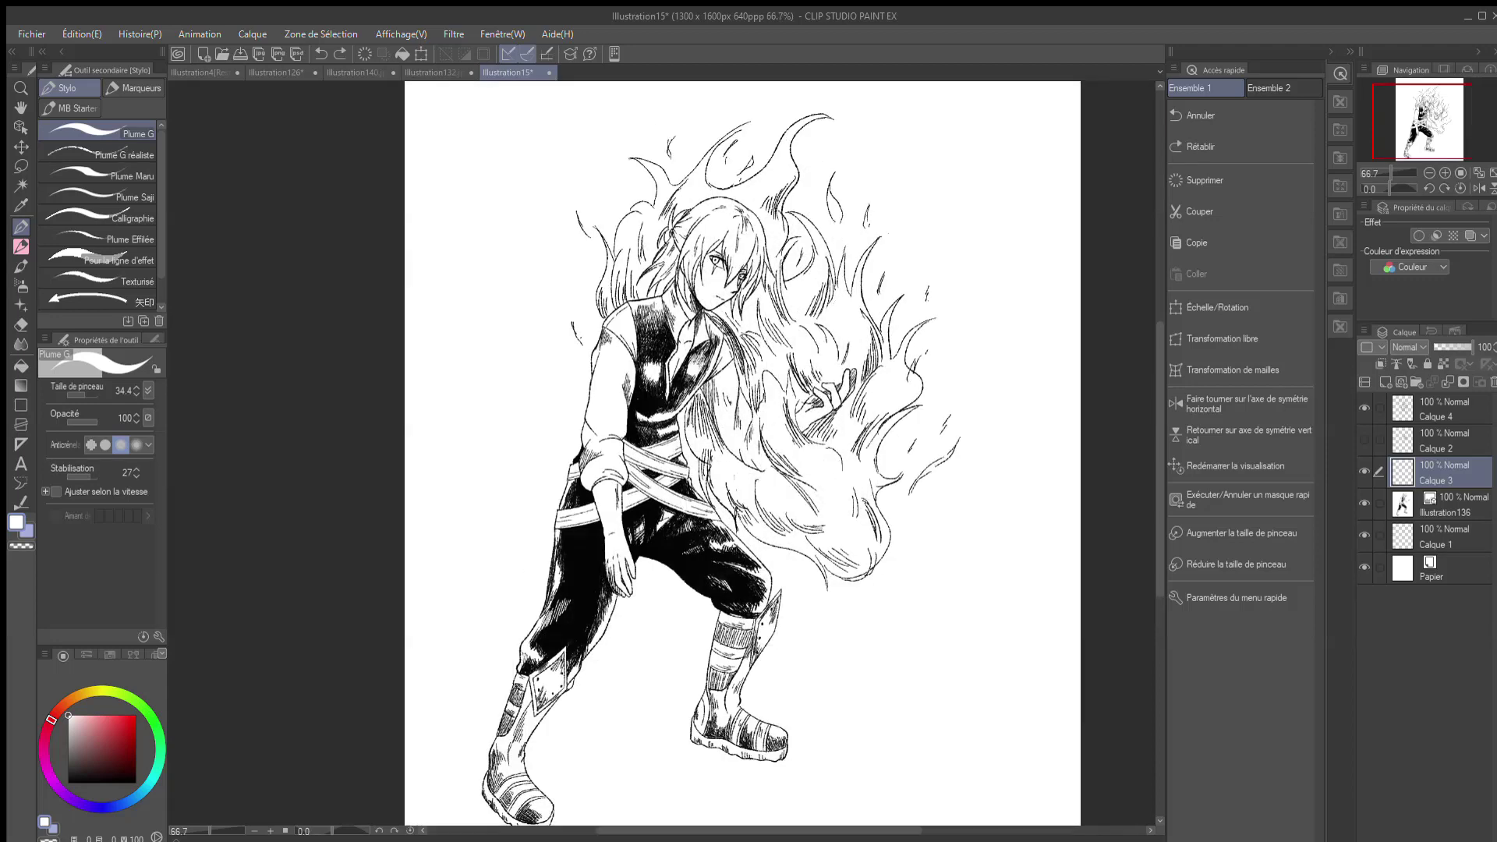
Step: Return to layer Calque 4 with black Plume G réaliste and add shading strokes around the arm, shoulder and lower flames
click(1443, 409)
click(97, 154)
click(68, 782)
drag(797, 455, 765, 428)
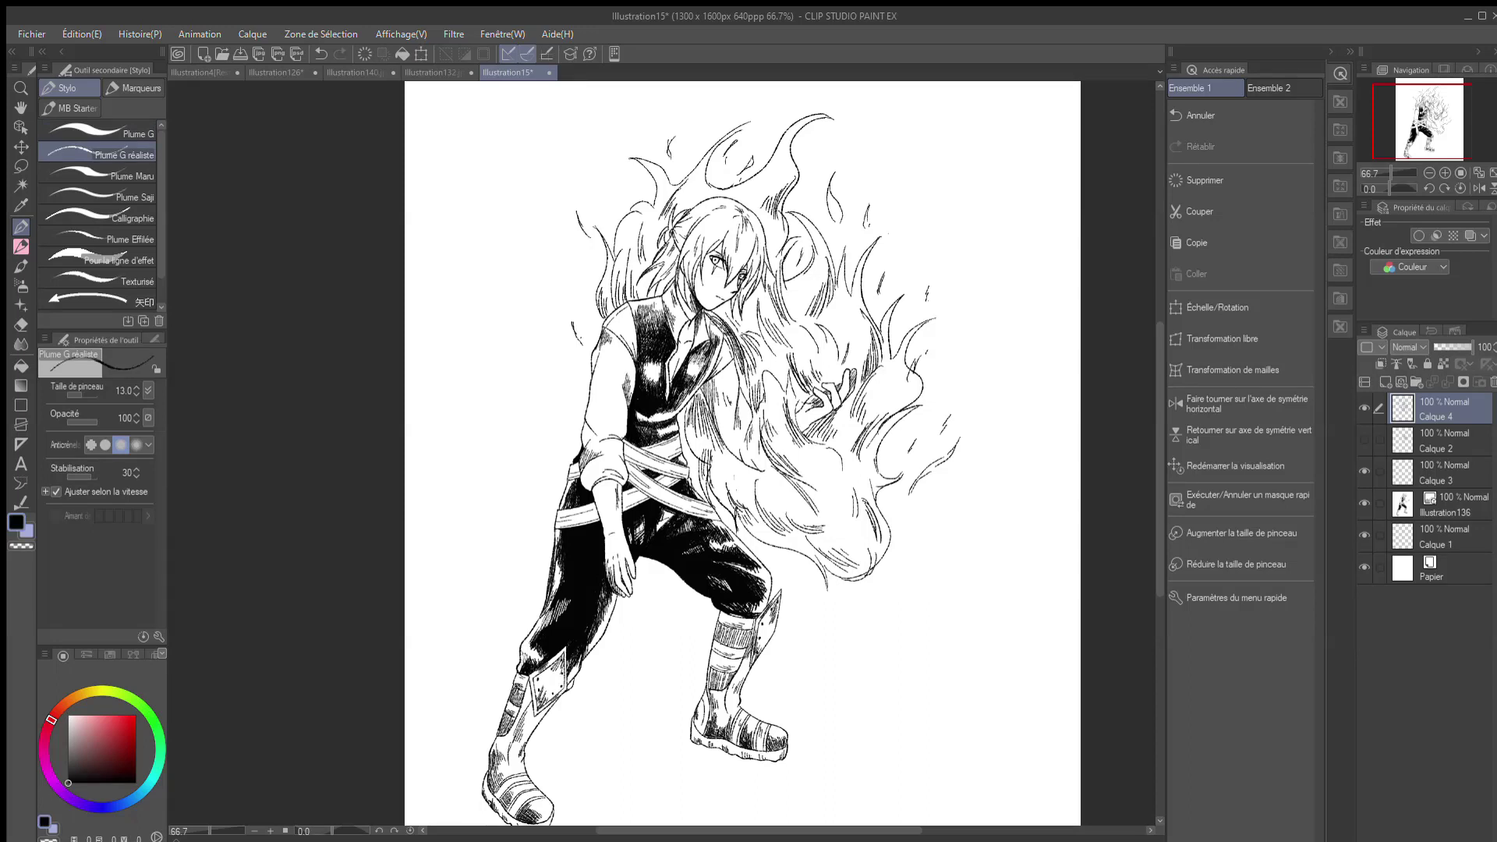
drag(718, 309, 734, 329)
drag(708, 469, 688, 412)
drag(823, 476, 843, 505)
Step: Draw a small pointed flame tongue behind the fighter's back shoulder
drag(604, 319, 584, 207)
key(ctrl+z)
mouse_move(606, 266)
mouse_down()
mouse_move(578, 200)
mouse_move(615, 257)
mouse_move(640, 163)
mouse_up()
key(ctrl+z)
key(ctrl+z)
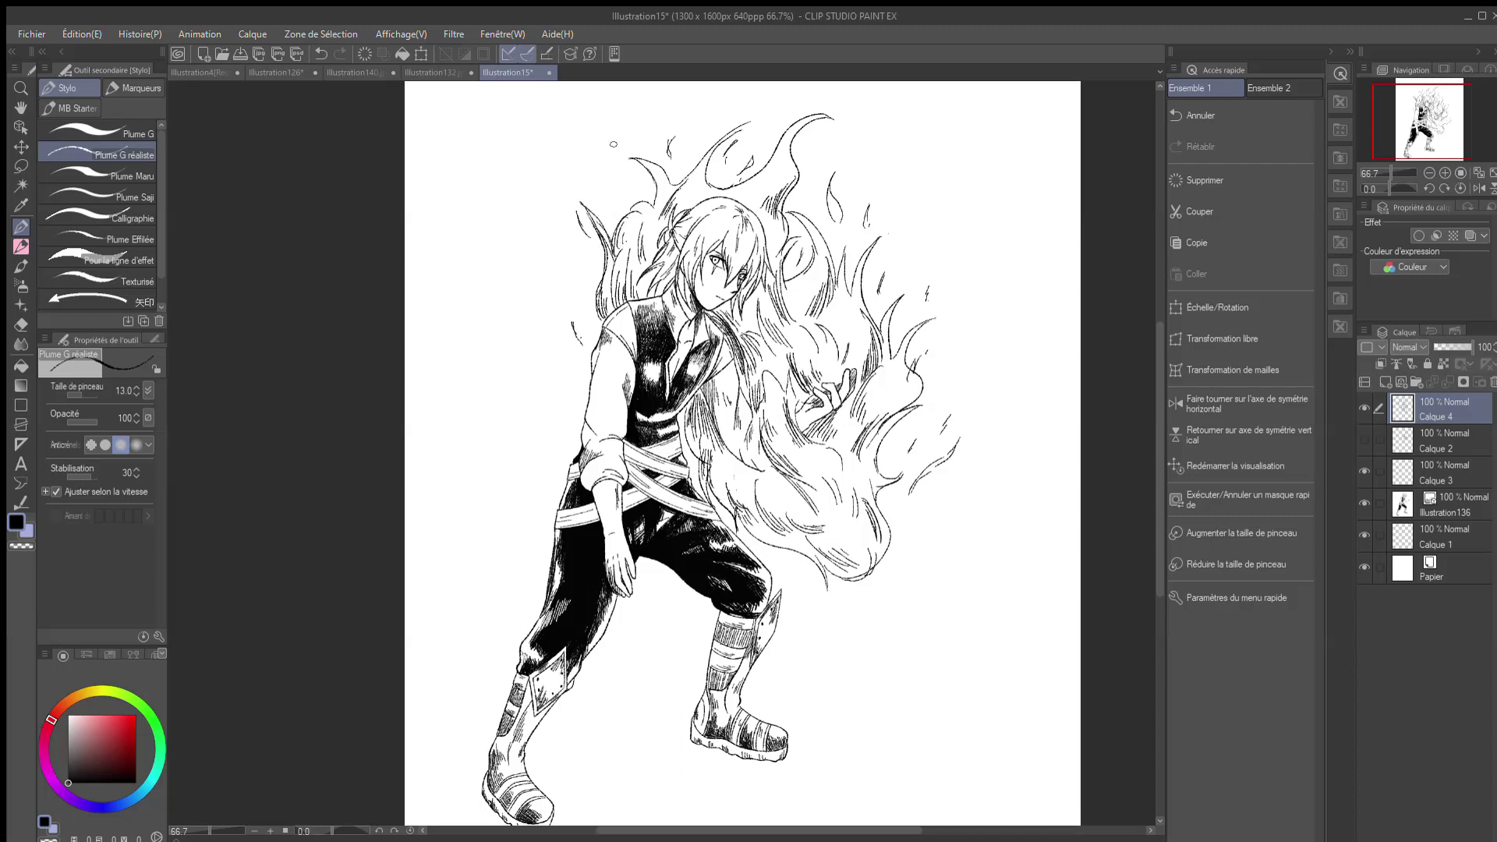
Step: Erase the outer flame tongue beyond the raised hand and redraw it taller with a curved, pointed tip
key(e)
mouse_move(899, 303)
mouse_down()
mouse_move(889, 343)
mouse_move(917, 329)
mouse_move(900, 363)
mouse_move(920, 234)
mouse_move(915, 379)
mouse_move(892, 364)
mouse_up()
key(p)
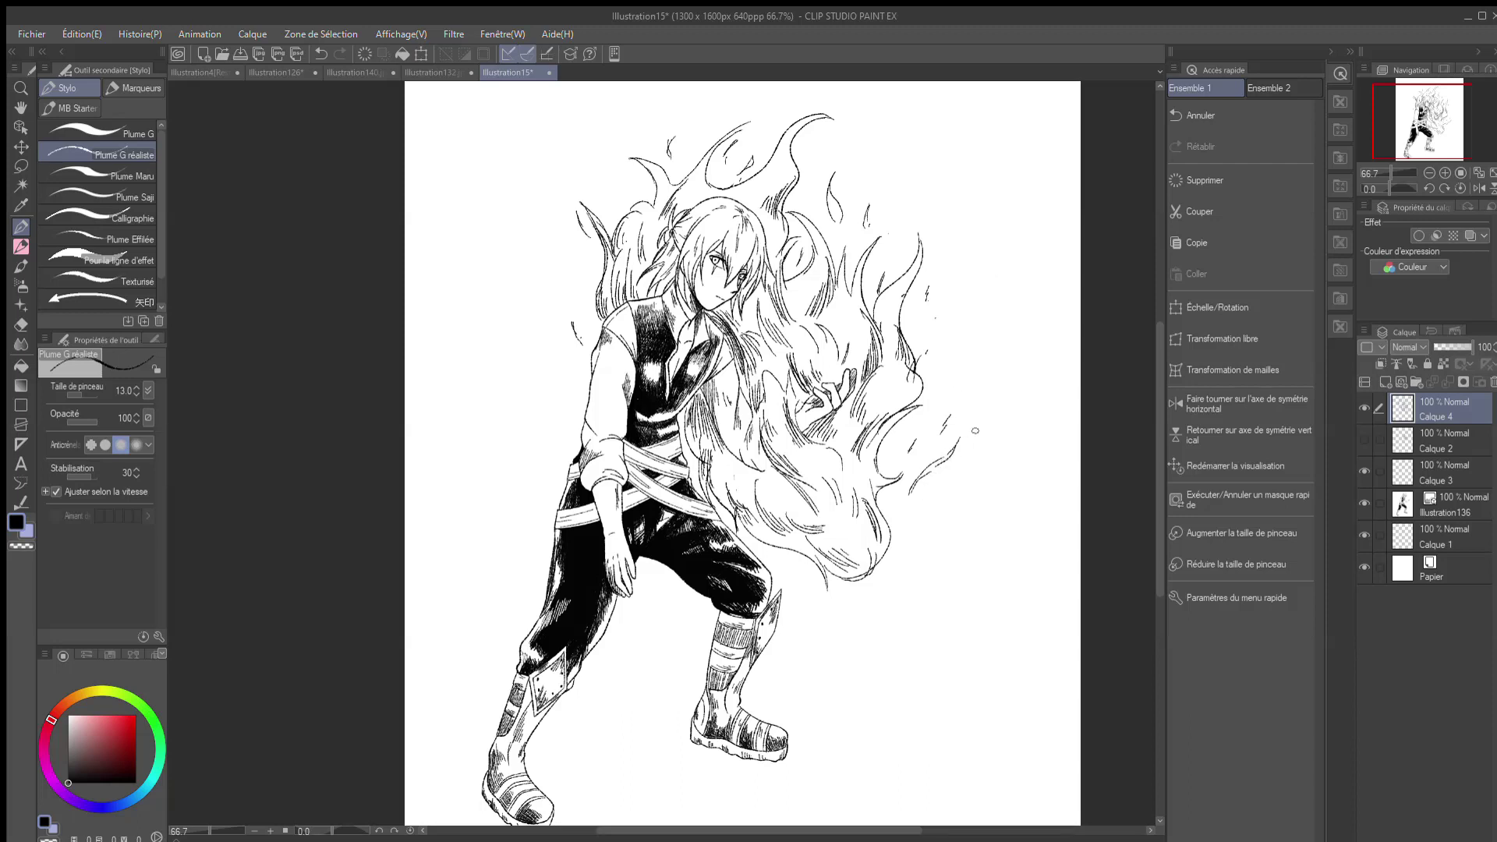
Step: Draw long flame tongues behind the back shoulder and scatter detached flecks and short strokes around the flames and body
mouse_move(572, 156)
mouse_down()
mouse_move(628, 203)
mouse_move(609, 215)
mouse_up()
mouse_move(530, 244)
mouse_down()
mouse_move(571, 298)
mouse_move(560, 328)
mouse_move(597, 327)
mouse_up()
drag(931, 332, 941, 303)
drag(949, 249, 974, 187)
mouse_move(882, 167)
mouse_down()
mouse_move(903, 123)
mouse_move(852, 153)
mouse_up()
drag(965, 332, 981, 312)
drag(796, 575, 814, 605)
drag(605, 393, 596, 417)
drag(734, 386, 732, 413)
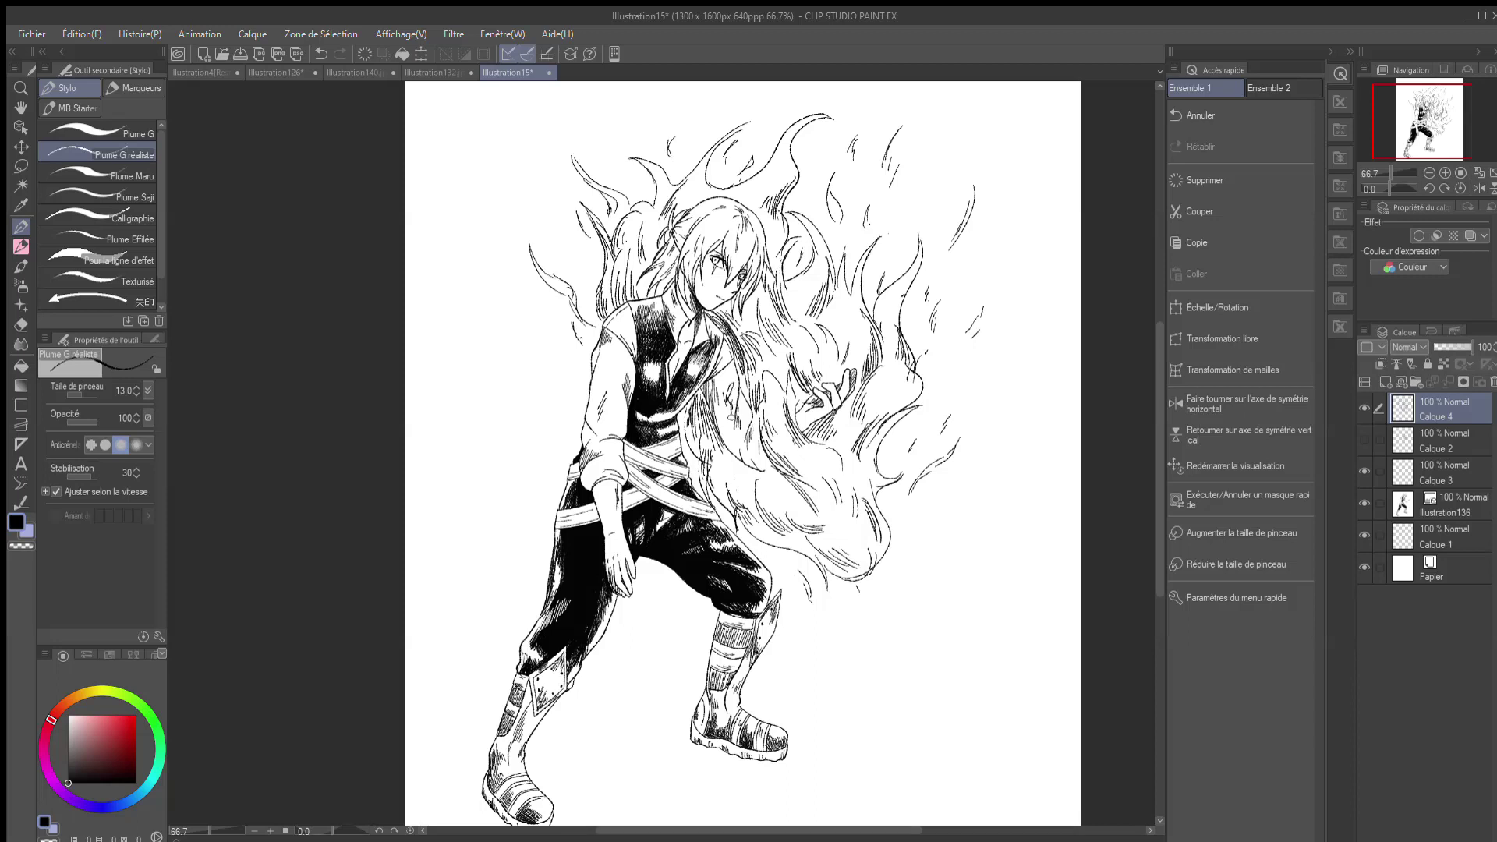
drag(679, 354, 672, 368)
drag(945, 409, 956, 392)
key(e)
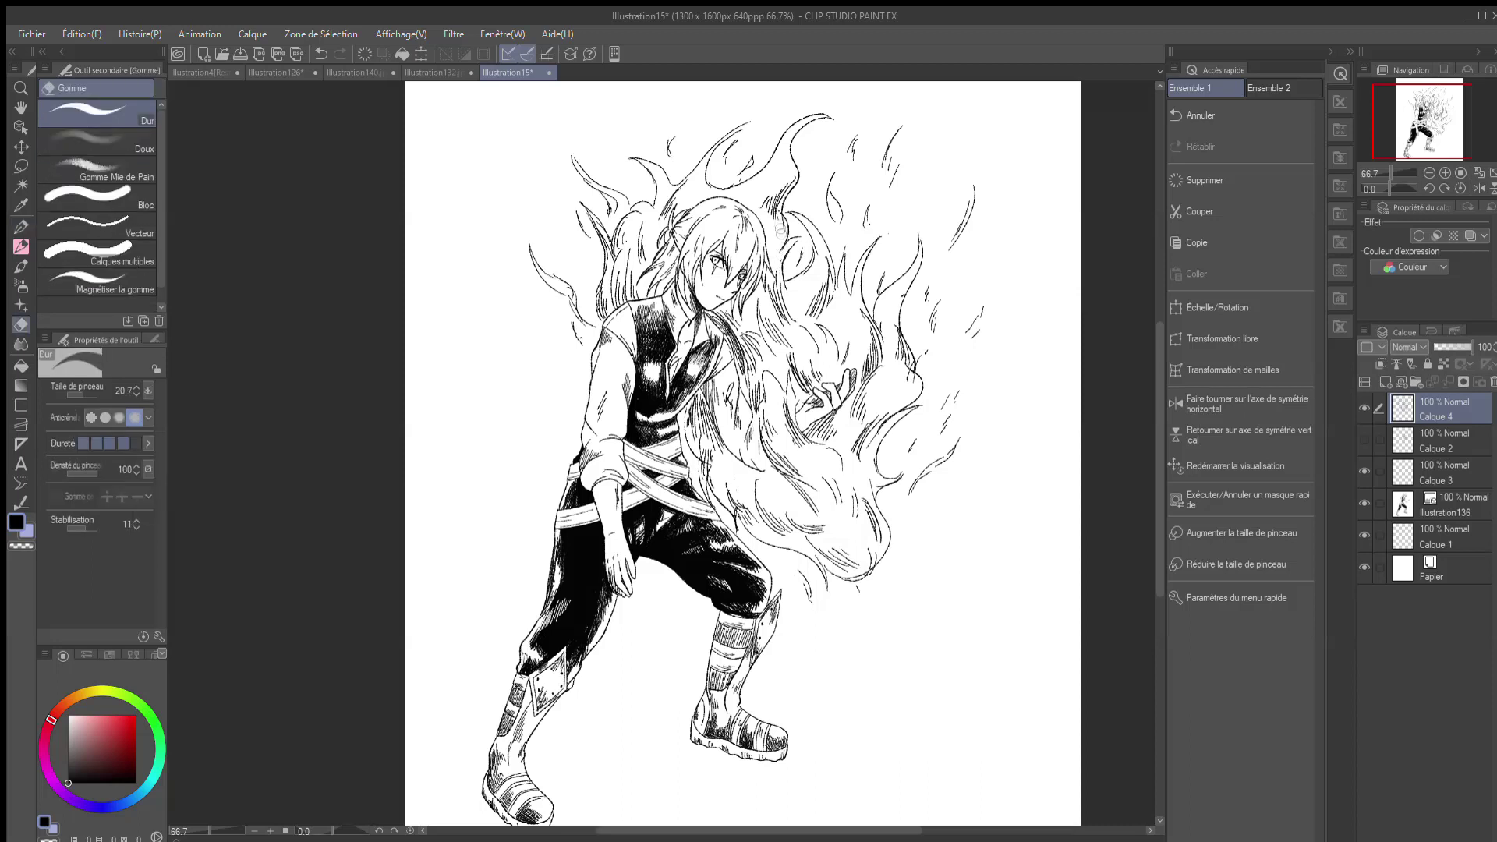
key(p)
drag(896, 530, 925, 496)
key(ctrl+z)
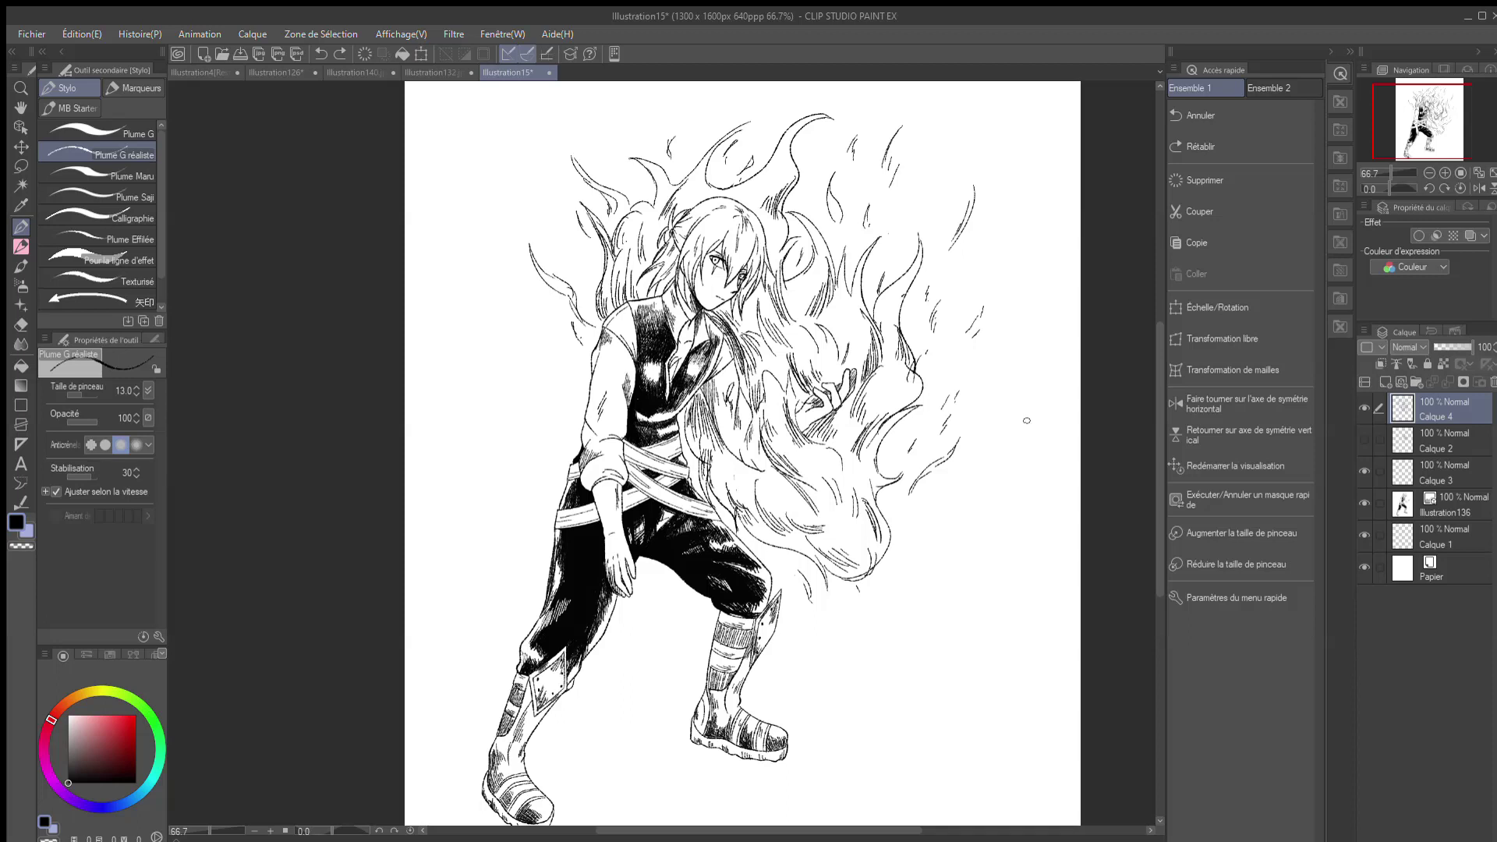
Step: Add short detail strokes to the flames above and beside the fighter's head
drag(706, 177, 721, 190)
drag(787, 135, 815, 117)
key(ctrl+z)
key(e)
key(p)
drag(785, 259, 796, 277)
Step: Erase the pointed flame tongue above the raised hand and close the gap with a smooth, rounded outline
key(e)
drag(880, 238, 857, 301)
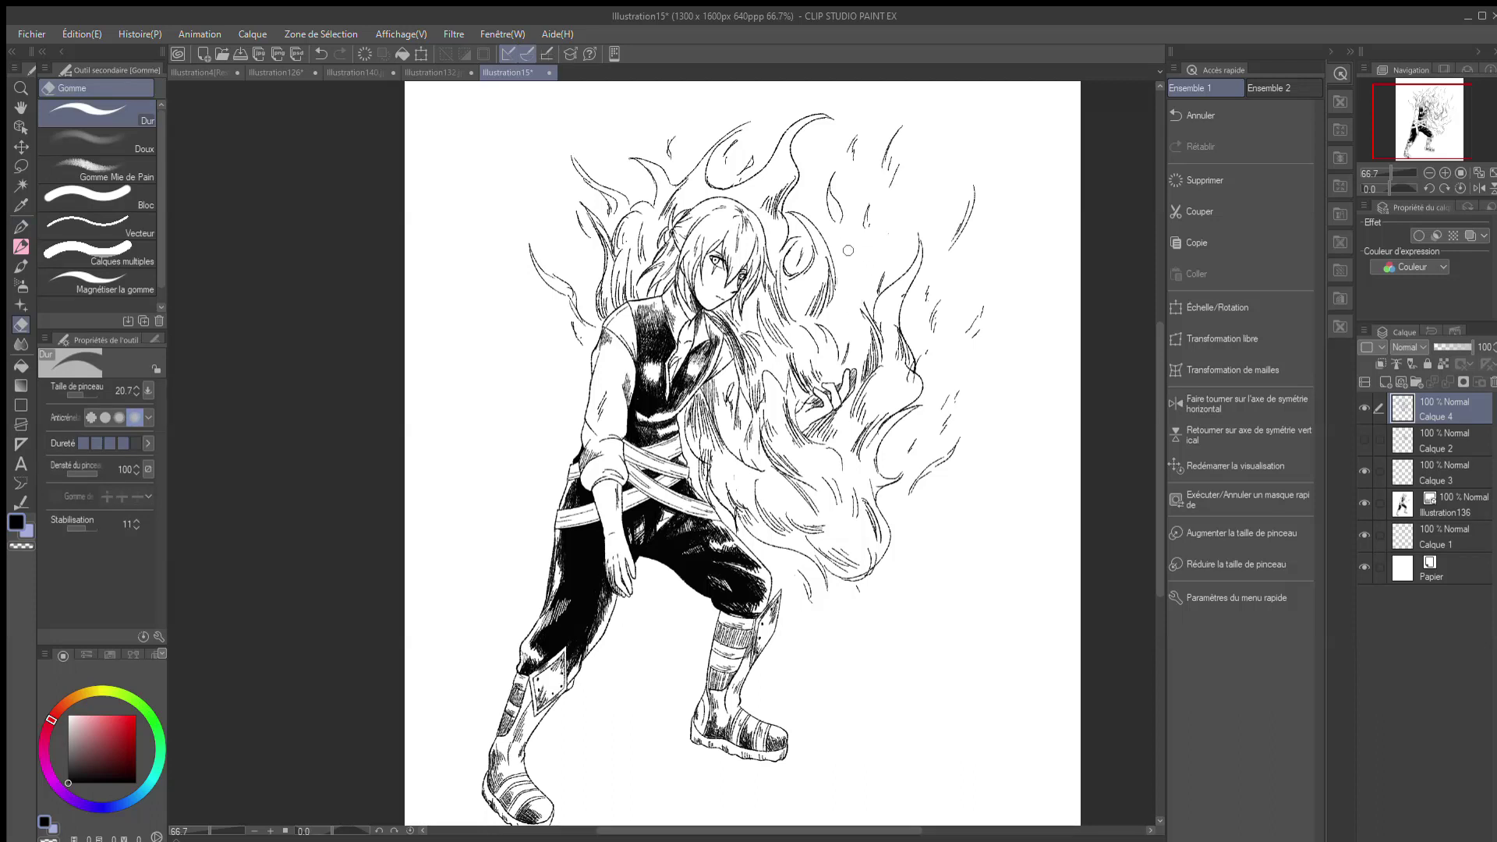
key(p)
mouse_move(855, 285)
mouse_down()
mouse_move(872, 323)
mouse_move(864, 289)
mouse_up()
key(ctrl+z)
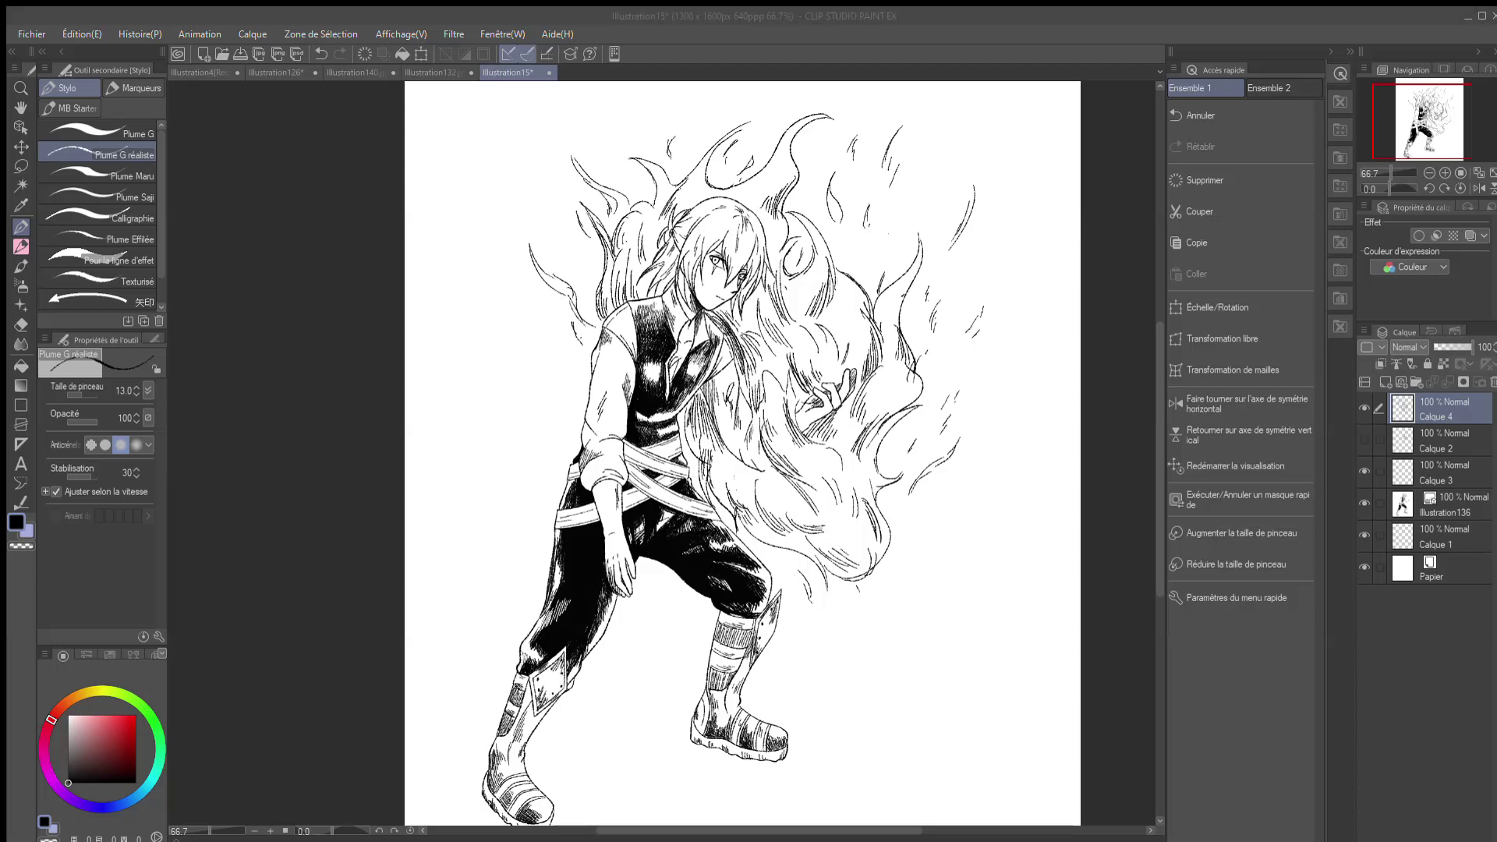
click(1115, 290)
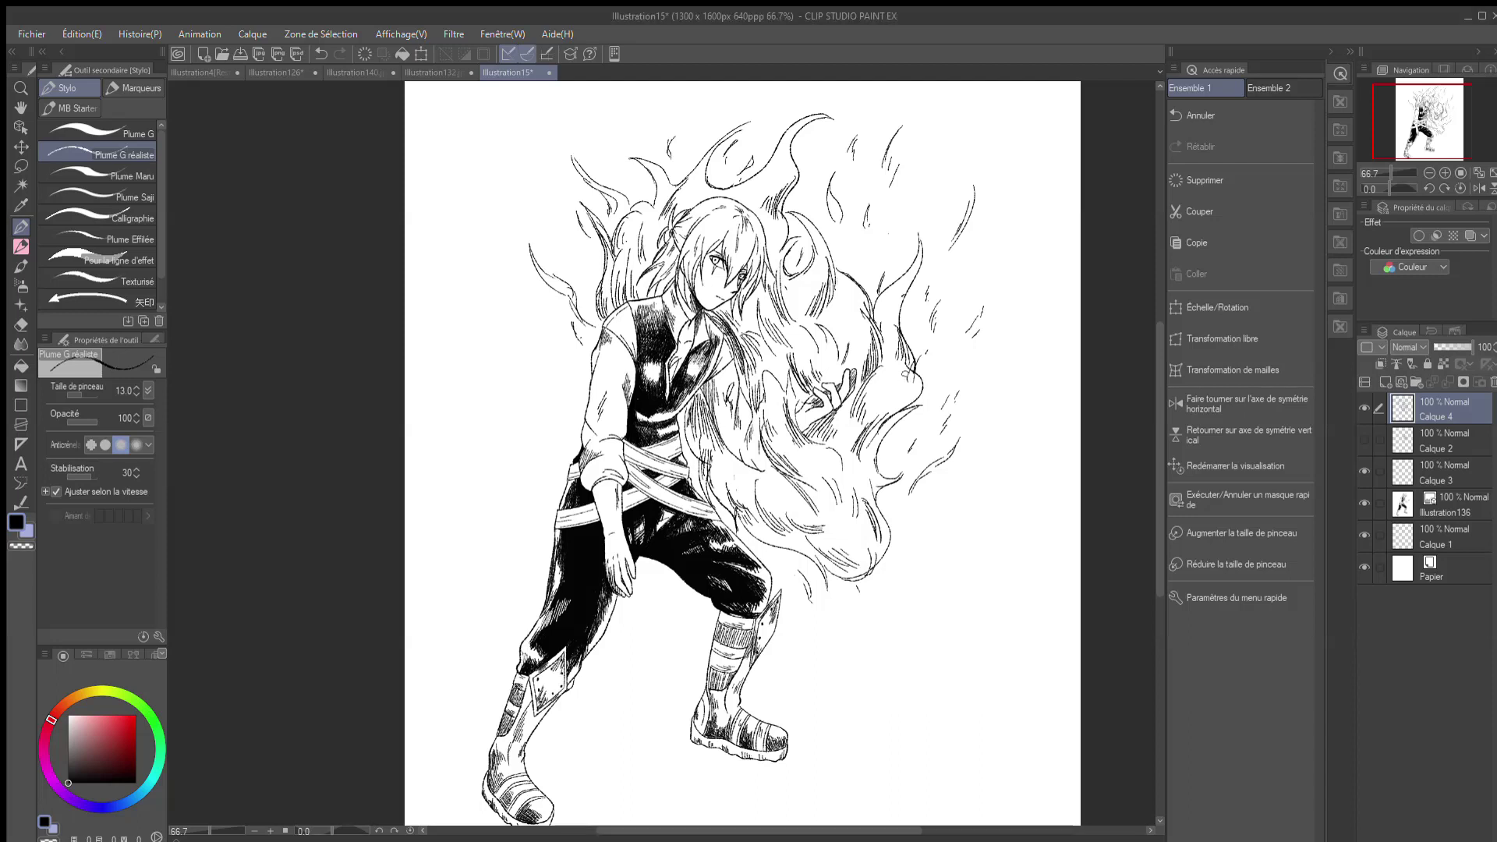
mouse_move(844, 592)
mouse_down()
mouse_move(897, 567)
mouse_move(904, 535)
mouse_up()
key(ctrl+z)
Step: Touch up the outer flame tip, then erase the tongue beside the head's back and redraw it as a rounded curl
drag(927, 230, 919, 250)
key(e)
mouse_move(635, 162)
mouse_down()
mouse_move(666, 169)
mouse_move(687, 147)
mouse_move(647, 203)
mouse_up()
key(p)
drag(882, 696, 931, 650)
key(ctrl+z)
mouse_move(879, 696)
mouse_down()
mouse_move(959, 579)
mouse_move(964, 639)
mouse_up()
key(ctrl+z)
key(ctrl+z)
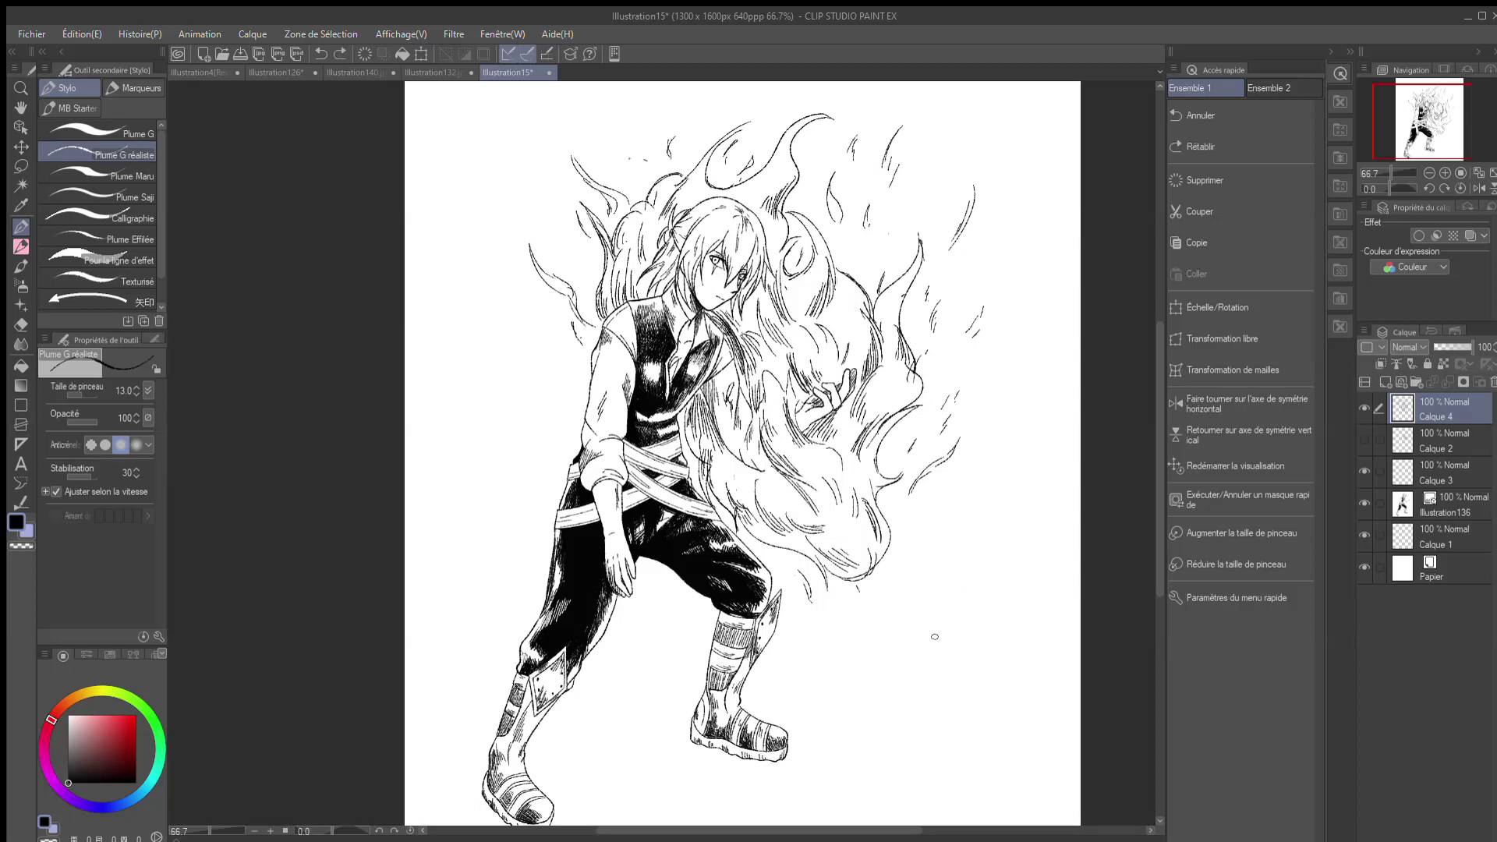
mouse_move(855, 289)
mouse_down()
mouse_move(824, 336)
mouse_move(844, 286)
mouse_up()
drag(817, 220, 807, 295)
key(ctrl+z)
key(ctrl+z)
mouse_move(652, 211)
mouse_down()
mouse_move(613, 243)
mouse_move(645, 210)
mouse_up()
mouse_move(622, 263)
mouse_down()
mouse_move(621, 310)
mouse_move(626, 262)
mouse_up()
mouse_move(676, 174)
mouse_down()
mouse_move(672, 217)
mouse_move(676, 174)
mouse_move(725, 126)
mouse_move(733, 194)
mouse_up()
key(ctrl+z)
key(ctrl+z)
key(ctrl+z)
key(ctrl+z)
key(ctrl+z)
key(ctrl+z)
key(ctrl+z)
Step: Erase the long flame tongue farthest behind the back shoulder, leaving only short strokes there
key(e)
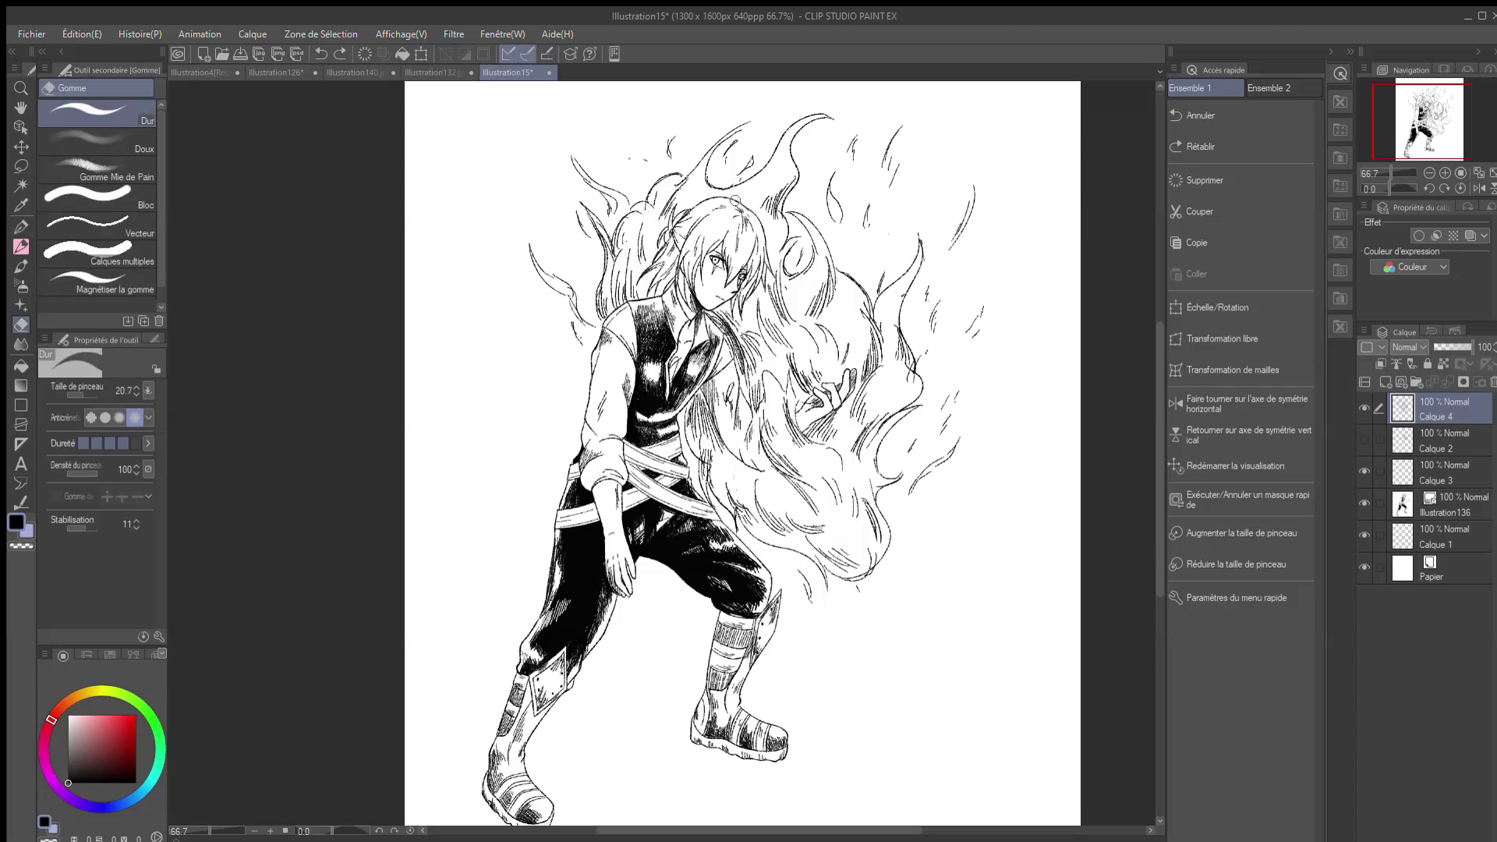
drag(563, 286, 582, 343)
key(p)
drag(557, 267, 583, 315)
key(ctrl+z)
key(ctrl+z)
key(ctrl+z)
Step: Reduce the detached flame tongue behind the back shoulder to short strokes, then erase most of the closed fleck above the raised hand
drag(530, 187, 569, 252)
drag(986, 349, 984, 365)
drag(844, 246, 859, 275)
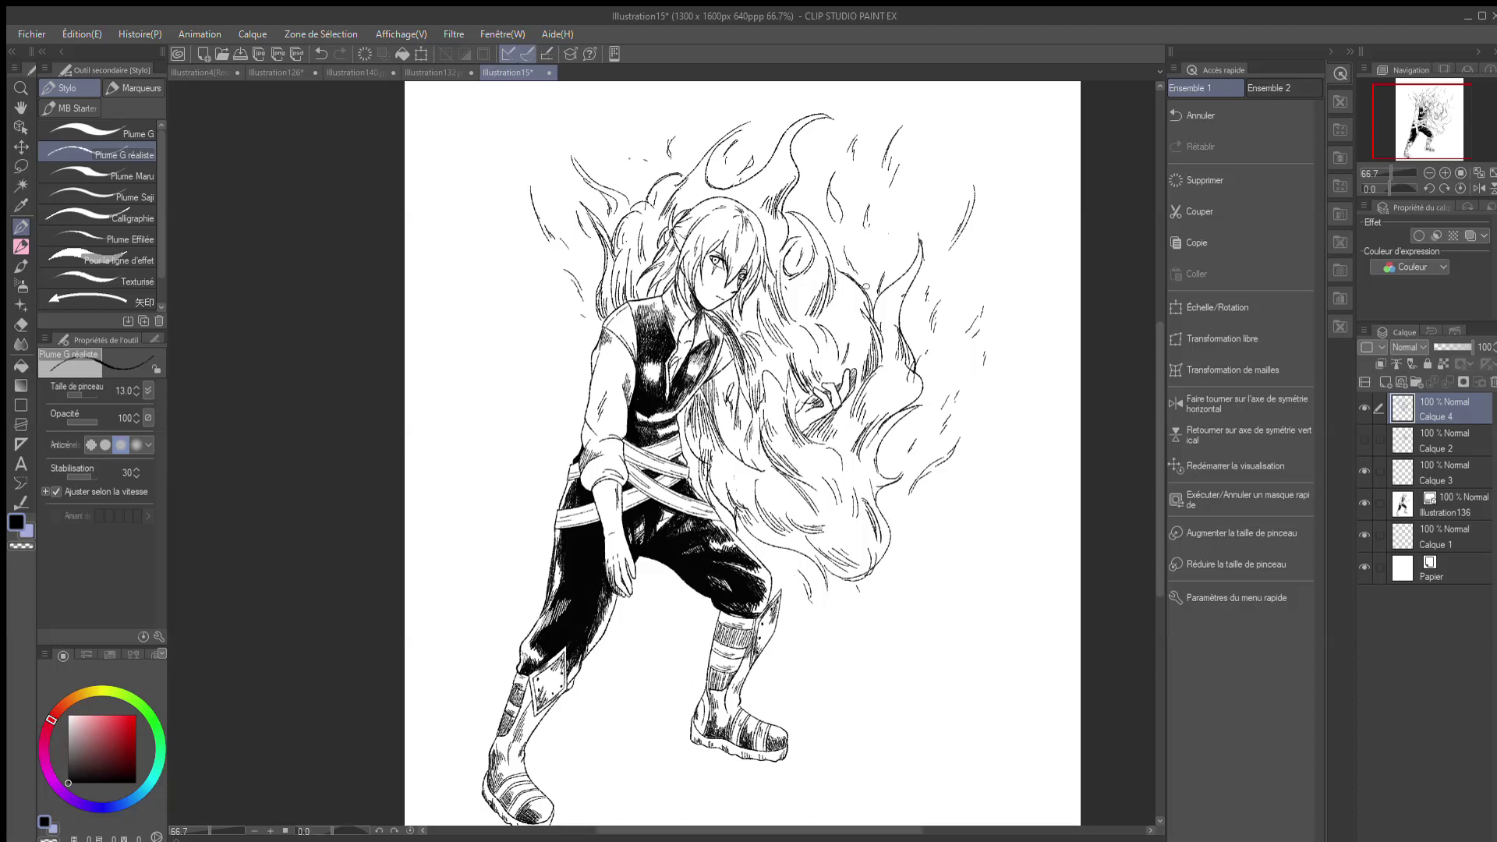
key(e)
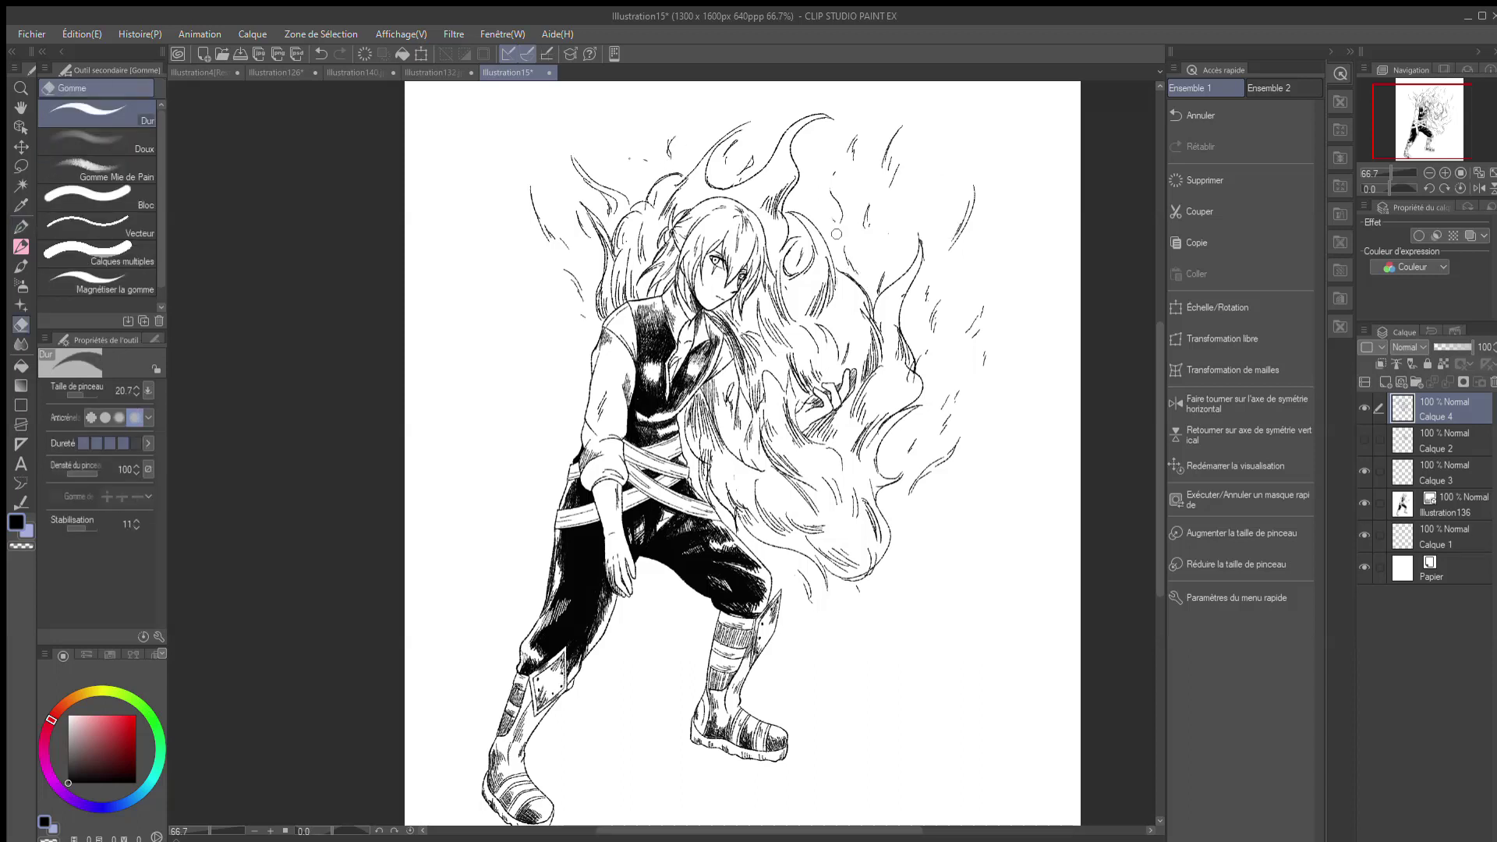
key(p)
Step: Trim the outer flame strokes and scatter small ember dots around the flames, beside the fighter's arm and near the legs
key(e)
drag(951, 415, 944, 428)
key(p)
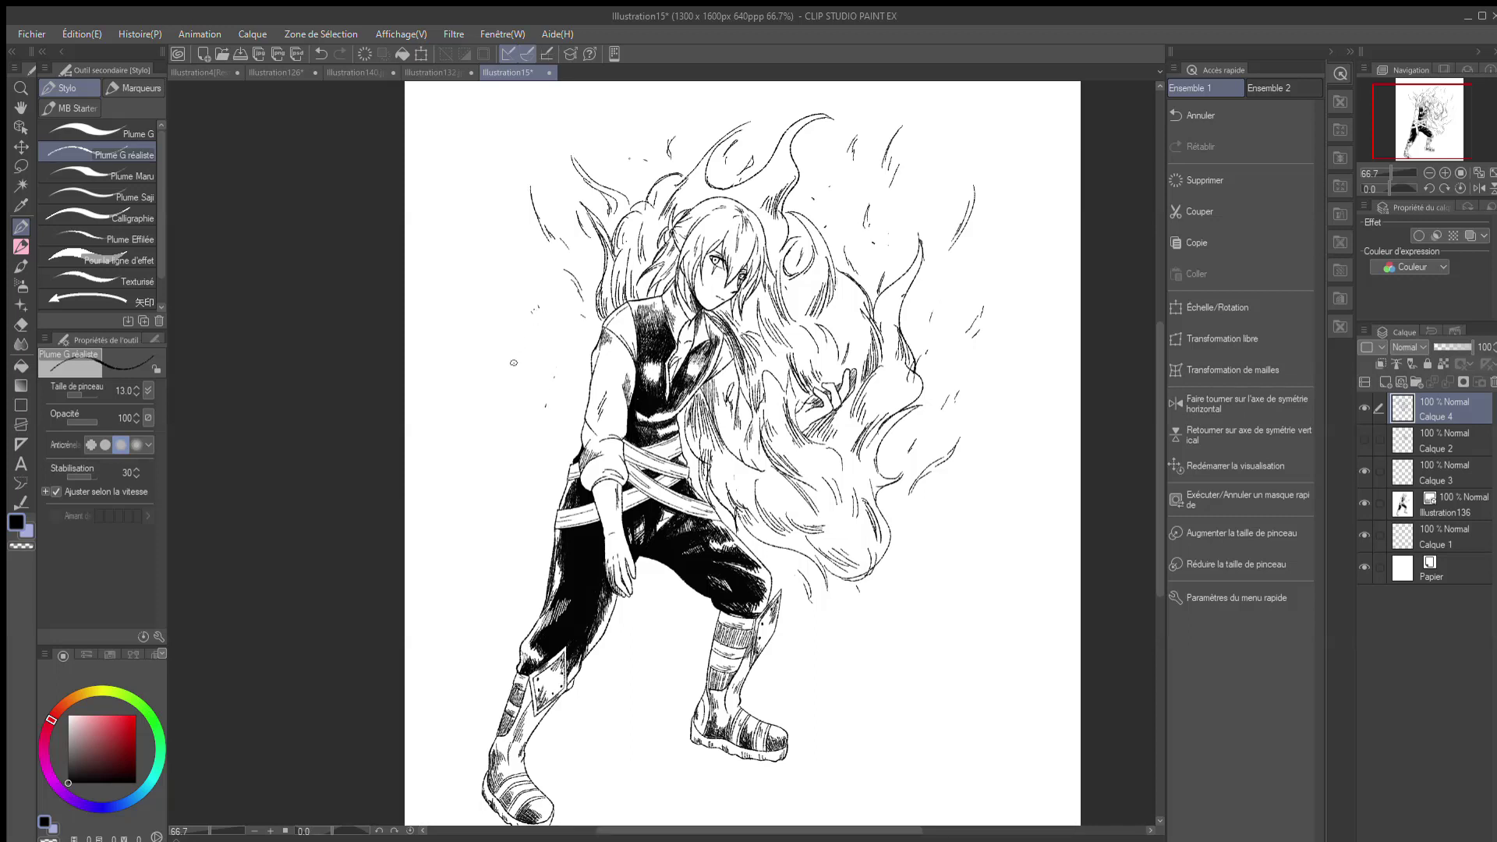
drag(887, 590, 885, 599)
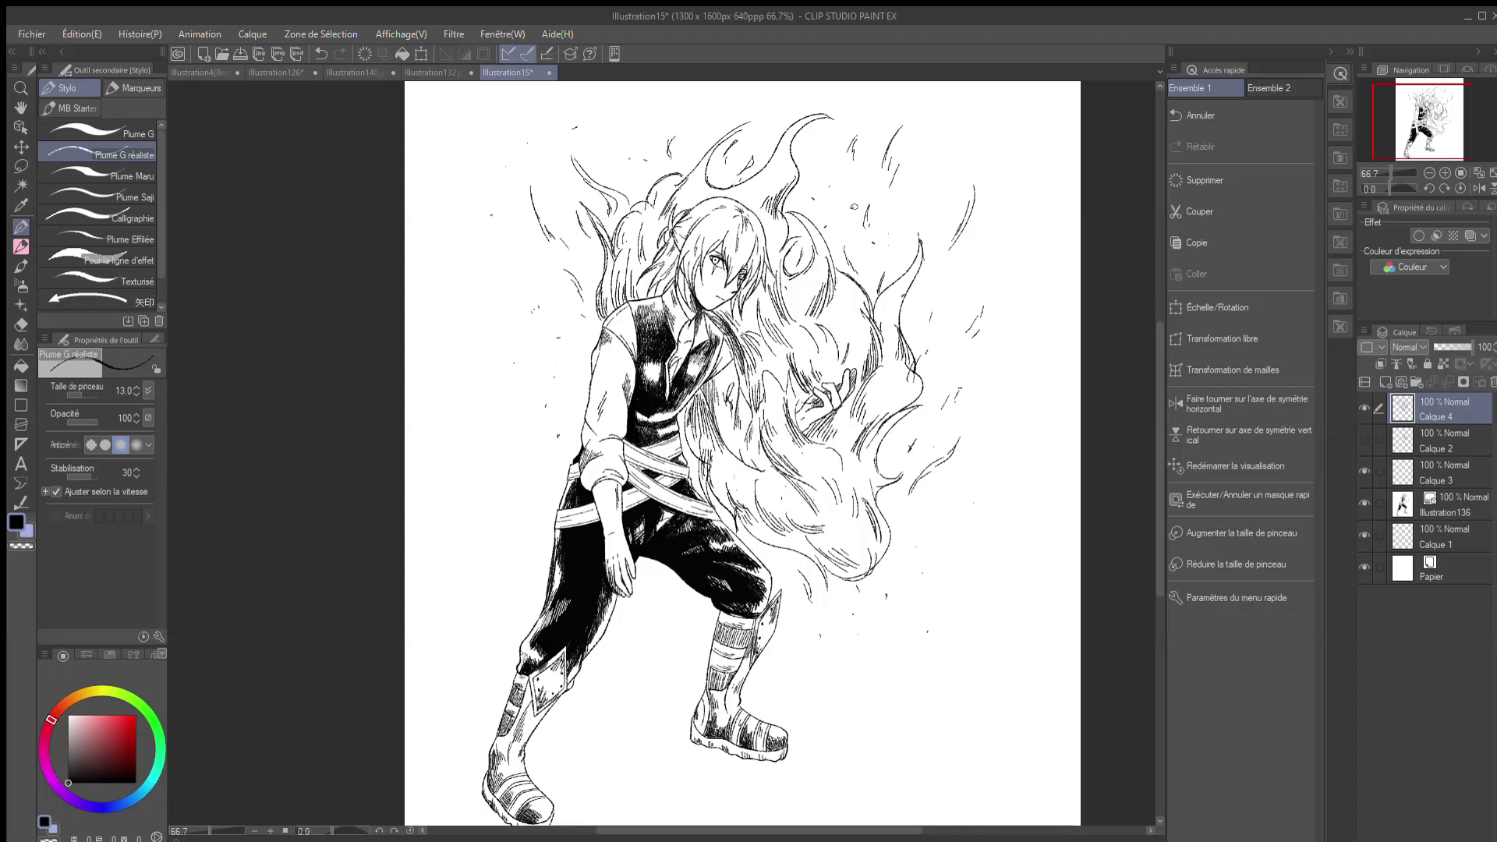
drag(677, 607, 651, 640)
Step: Switch to the Illustration140.jpg water drawing and set up the Plume G pen in red
click(356, 72)
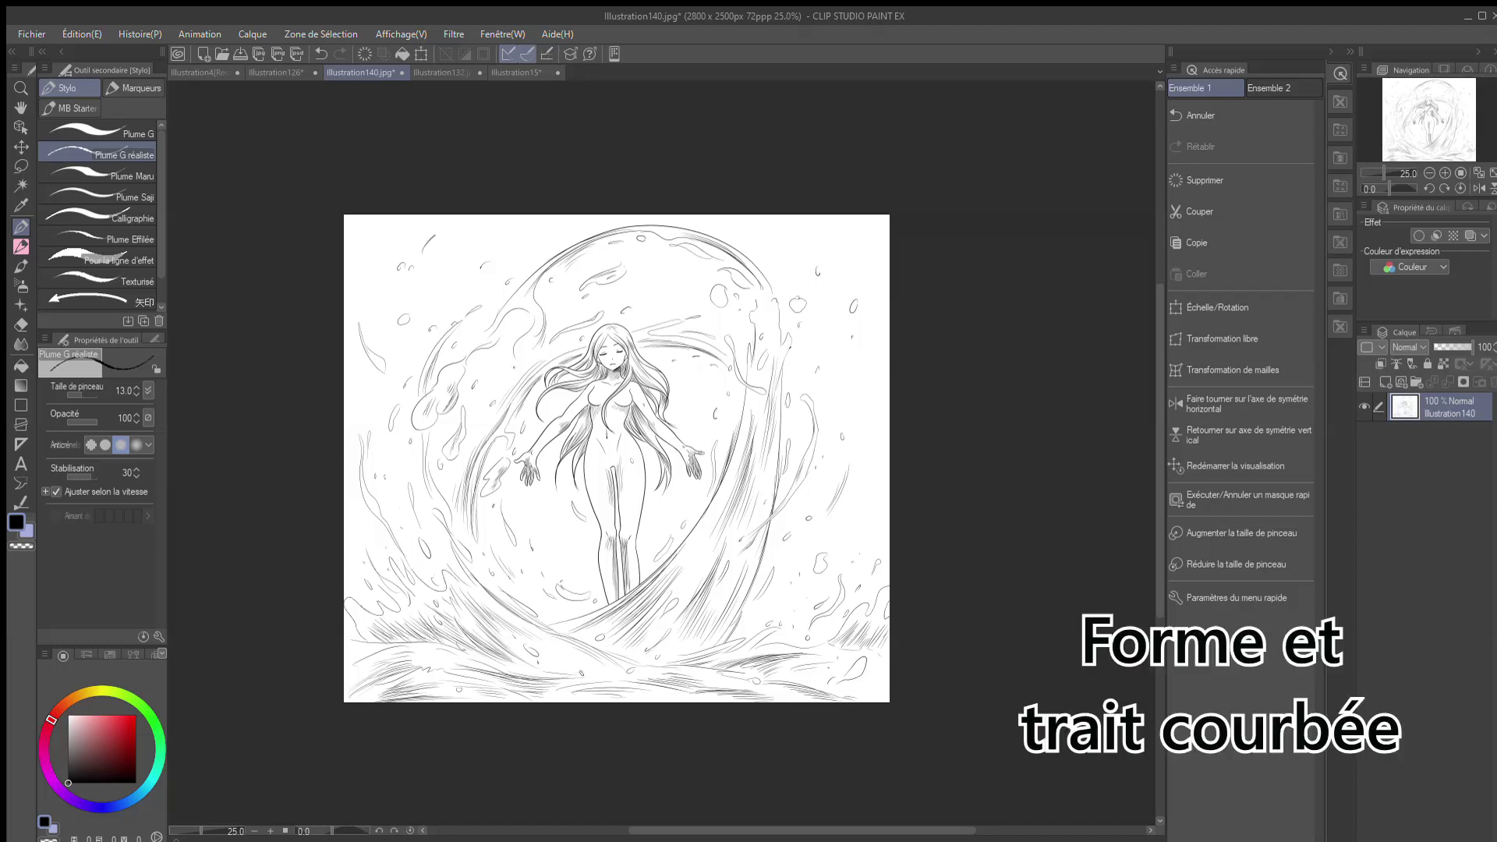
click(135, 715)
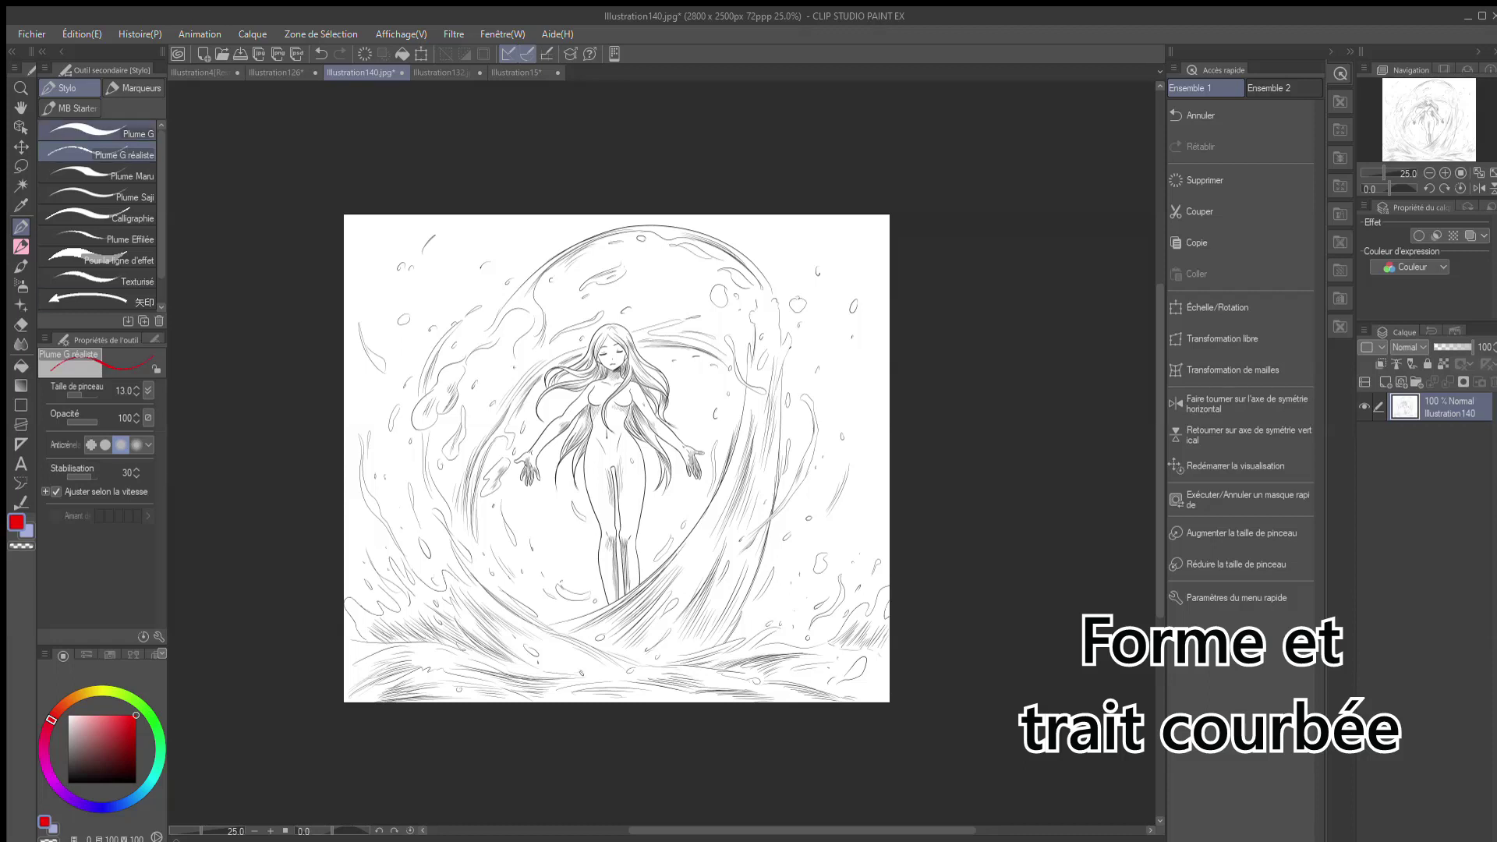
click(98, 131)
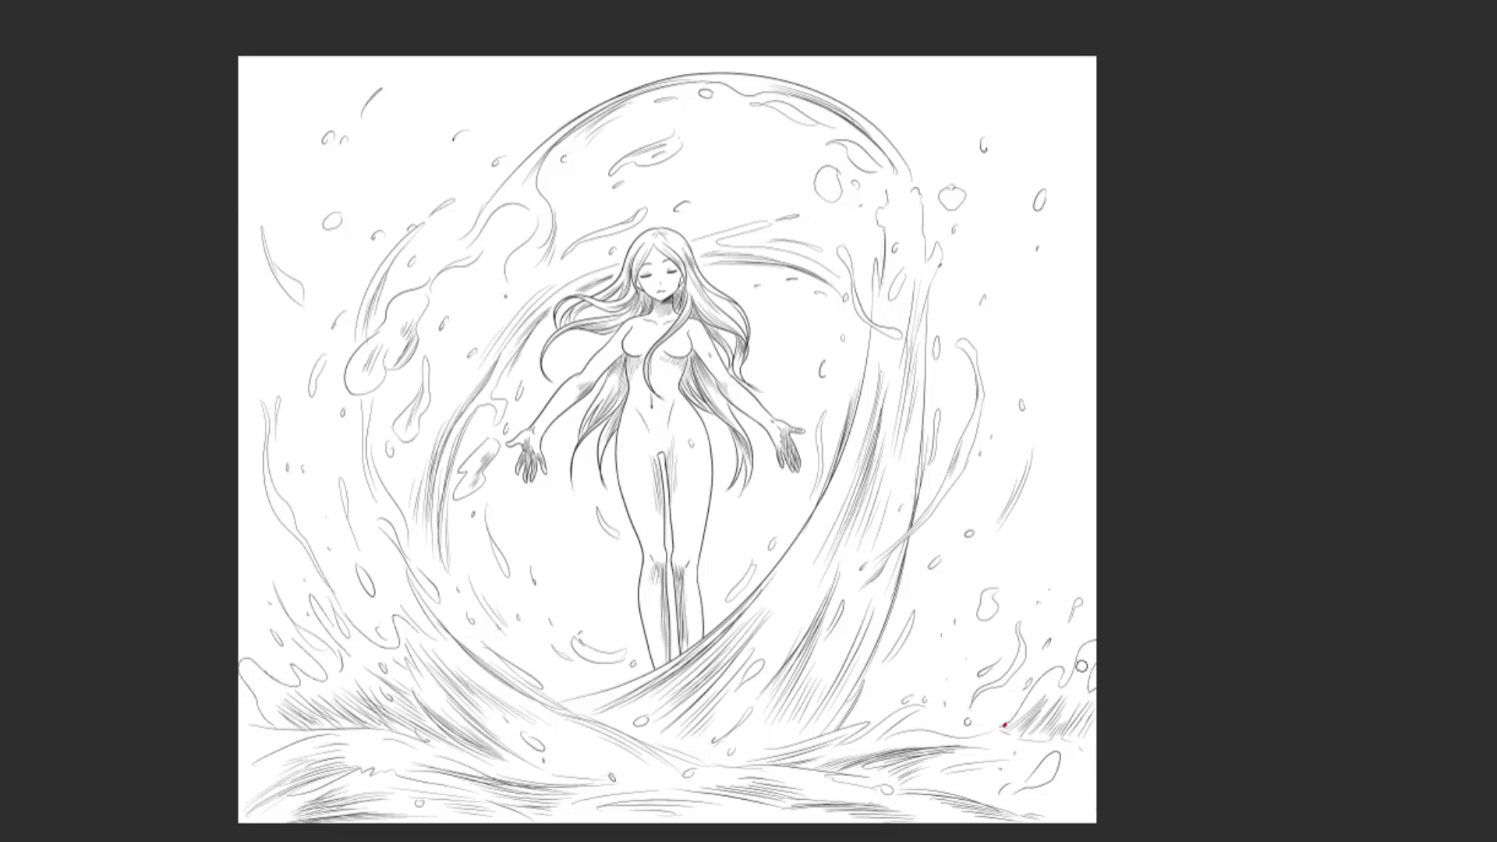
Step: Trace the water's rounded splash tips, drips, blobs and droplets in red around the wave to highlight their curved shapes
mouse_move(1001, 729)
mouse_down()
mouse_move(1067, 667)
mouse_move(1060, 691)
mouse_move(1094, 638)
mouse_up()
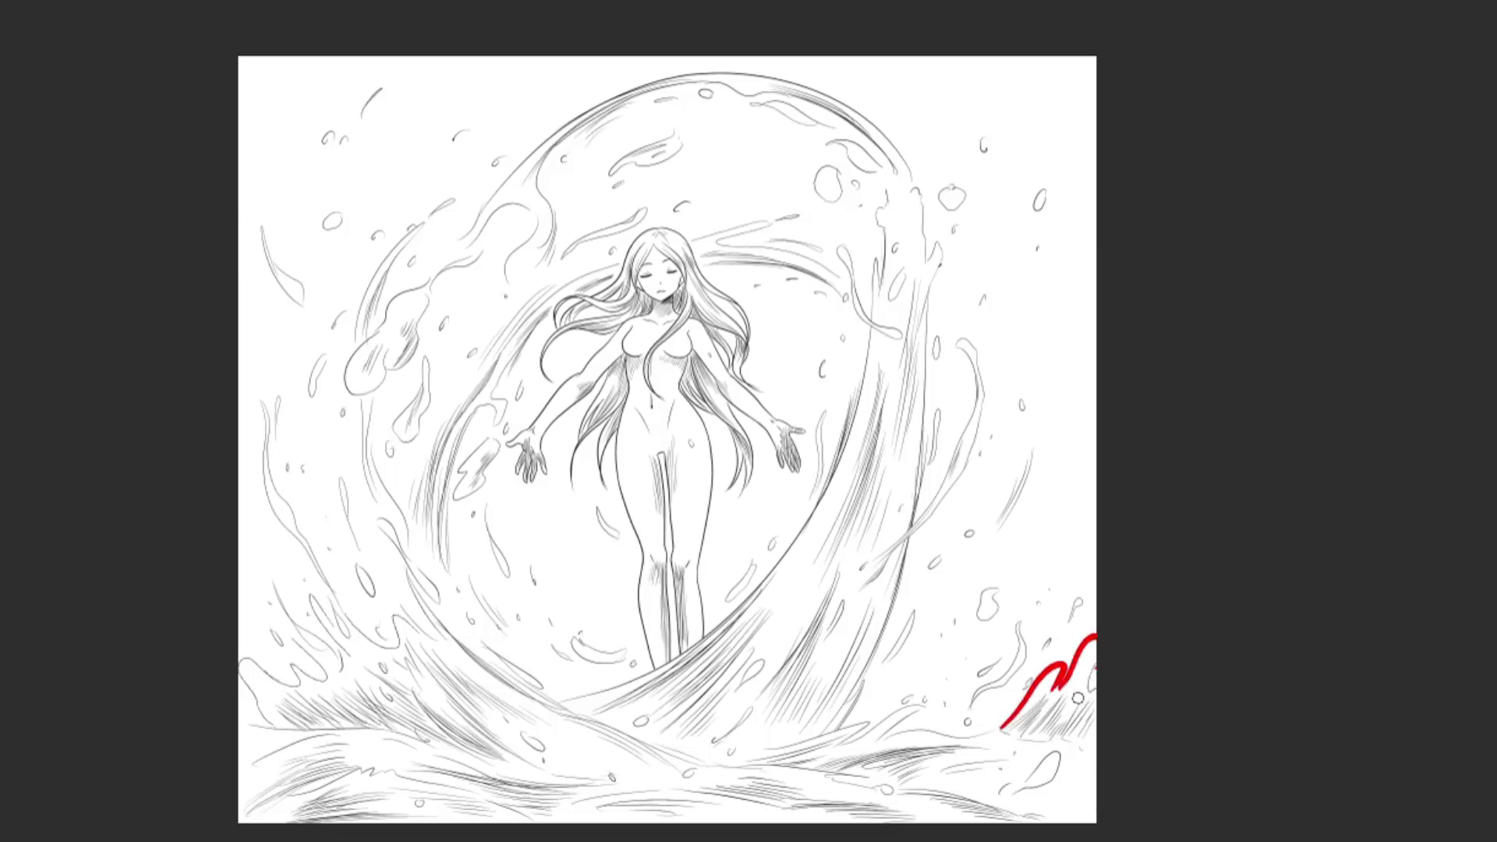
mouse_move(881, 284)
mouse_down()
mouse_move(870, 191)
mouse_move(883, 224)
mouse_up()
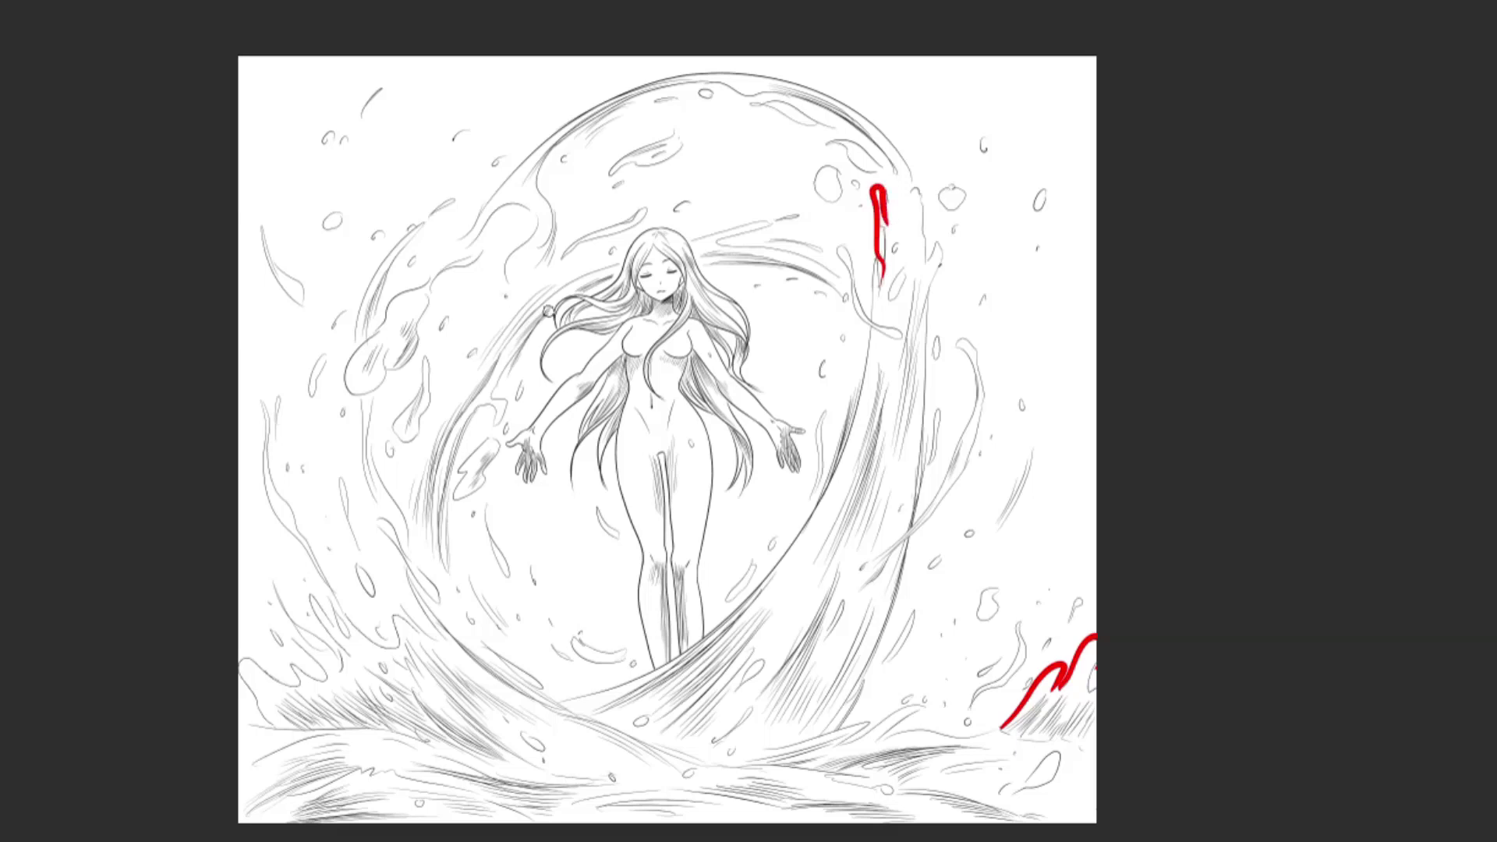
mouse_move(425, 282)
mouse_down()
mouse_move(355, 372)
mouse_move(394, 372)
mouse_move(426, 283)
mouse_up()
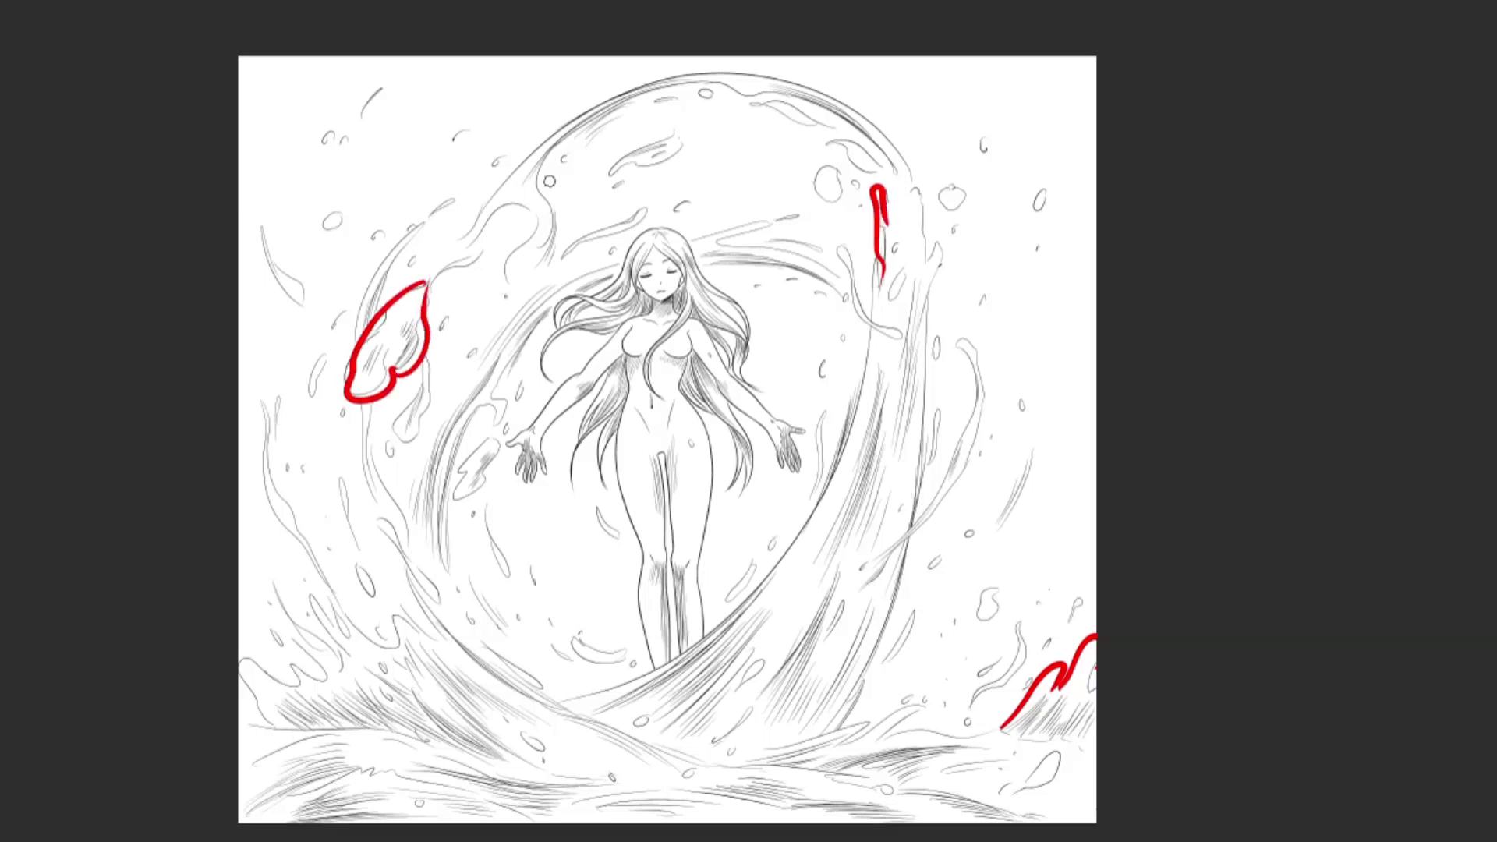
drag(423, 571, 444, 598)
drag(484, 434, 452, 497)
drag(240, 654, 301, 659)
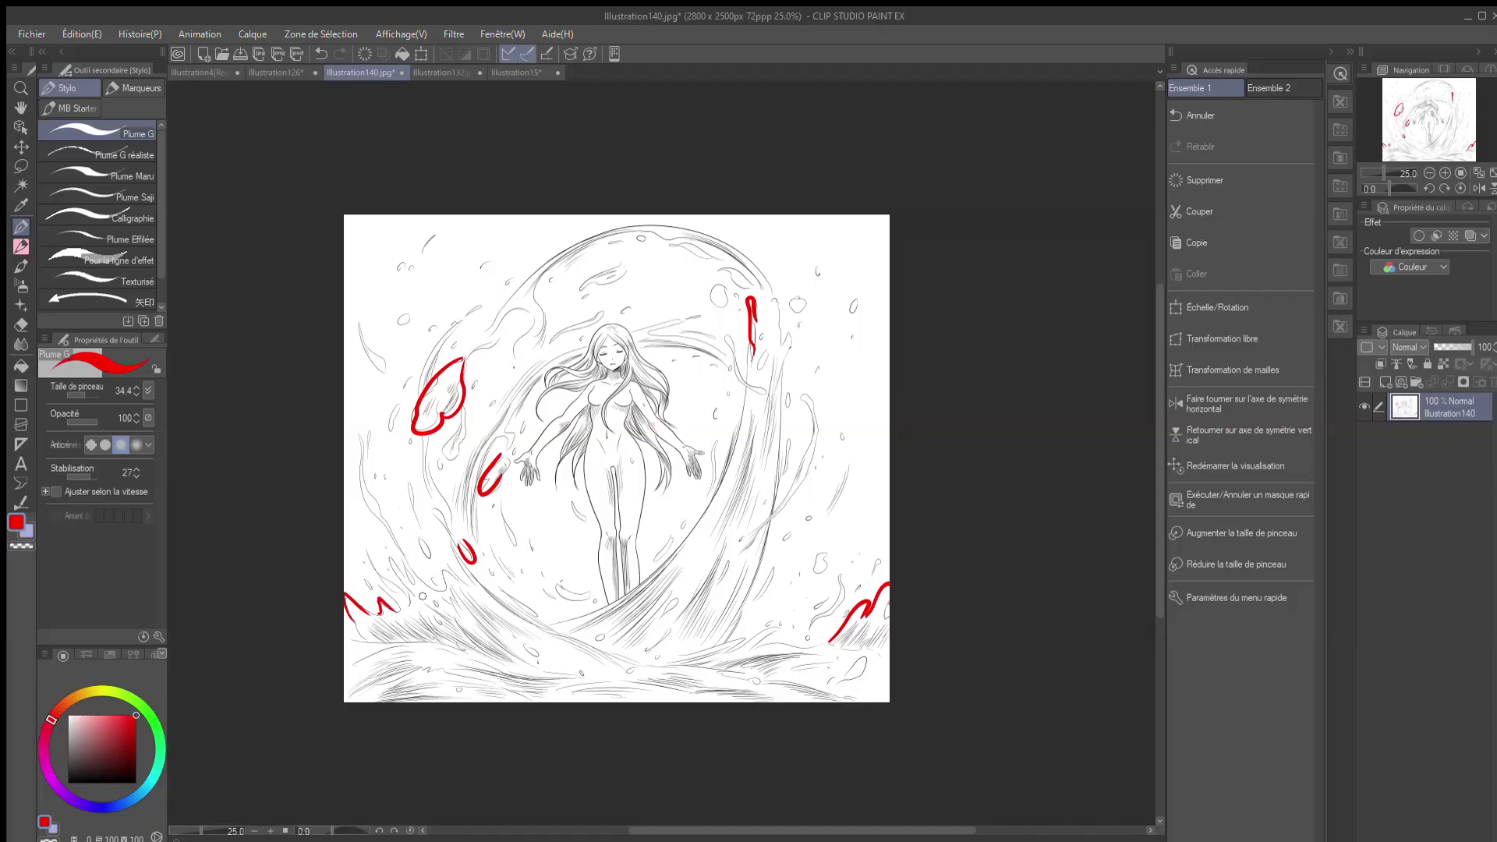
mouse_move(388, 610)
mouse_down()
mouse_move(393, 564)
mouse_move(463, 580)
mouse_up()
drag(389, 426, 407, 388)
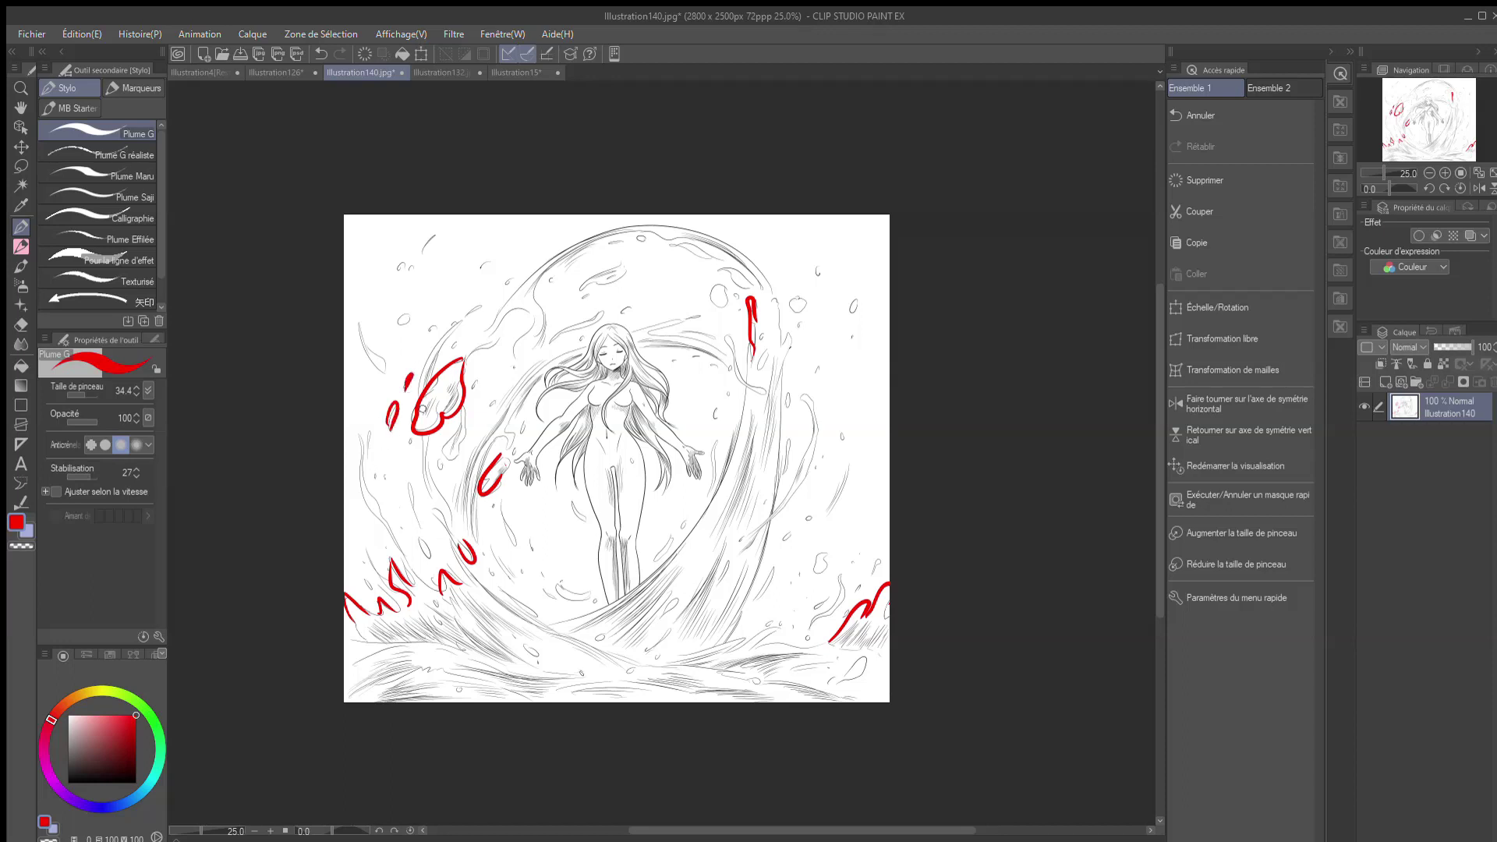
drag(656, 326, 684, 319)
Step: Undo all the red tracing over the splash tips and droplets
key(ctrl+z)
key(ctrl+z)
key(ctrl+z)
key(ctrl+z)
key(ctrl+z)
key(ctrl+z)
key(ctrl+z)
key(ctrl+z)
key(ctrl+z)
key(ctrl+z)
key(ctrl+z)
key(ctrl+z)
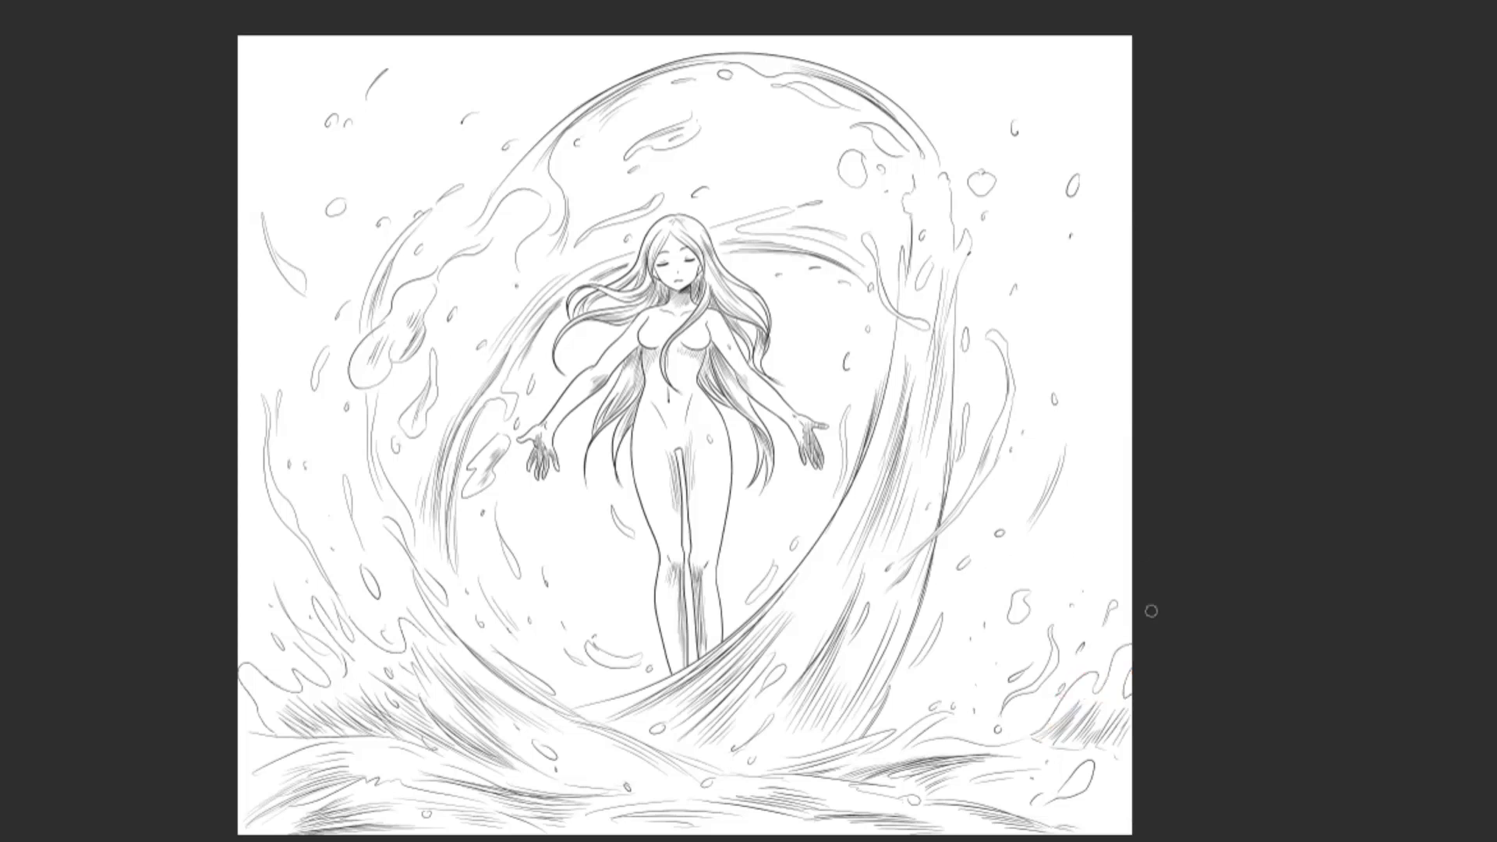
Step: Trace the wave's main flow with three sweeping red curves, then outline the elongated splashes and droplets beyond its outer edge
mouse_move(667, 740)
mouse_down()
mouse_move(783, 638)
mouse_move(906, 95)
mouse_move(499, 183)
mouse_up()
mouse_move(838, 236)
mouse_down()
mouse_move(660, 253)
mouse_move(456, 519)
mouse_up()
mouse_move(352, 653)
mouse_down()
mouse_move(375, 687)
mouse_move(776, 834)
mouse_move(1169, 756)
mouse_up()
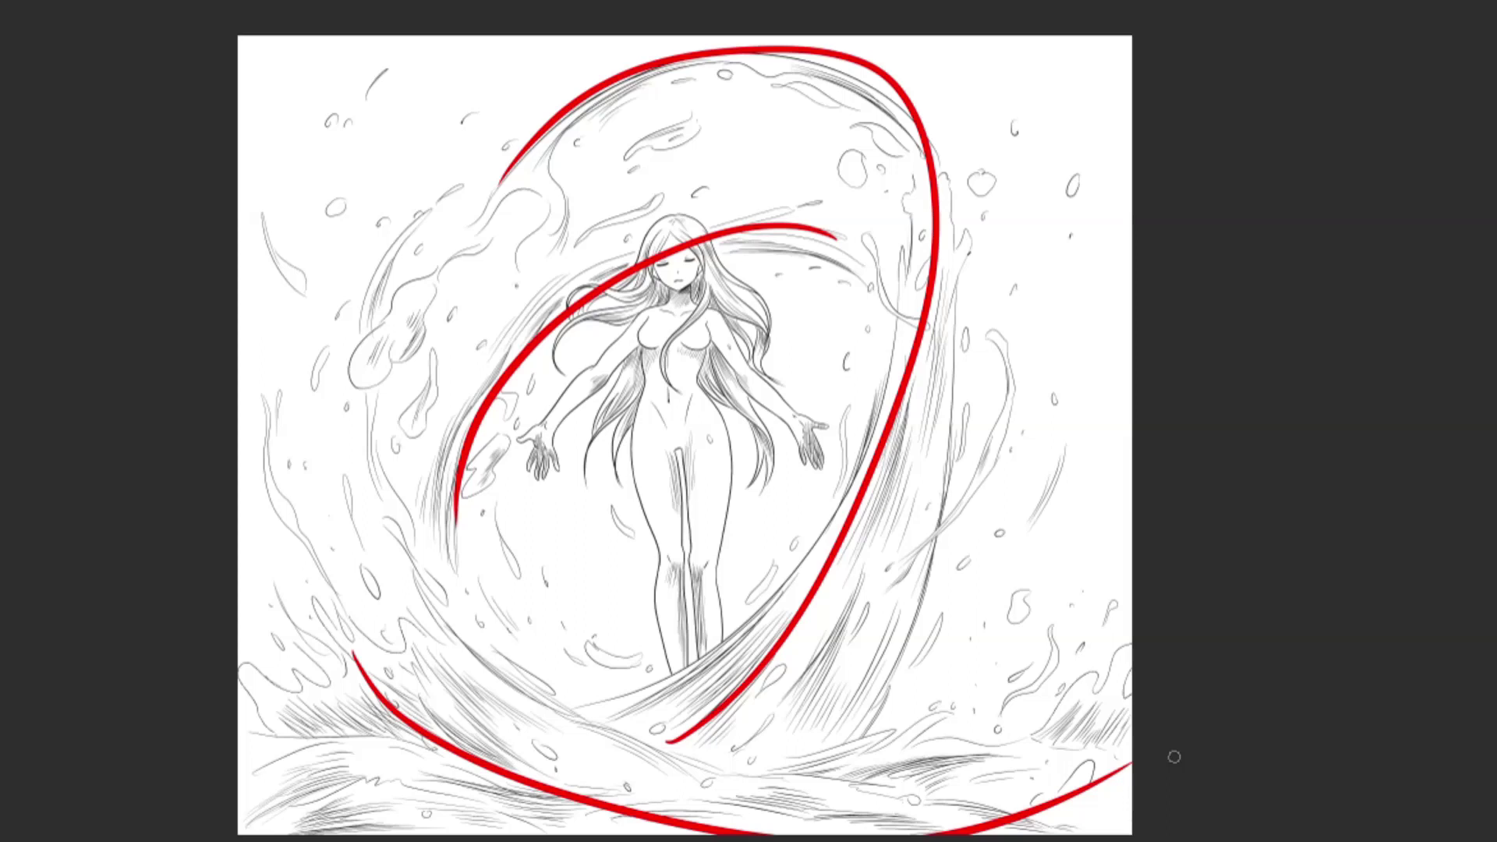
drag(958, 567, 999, 530)
mouse_move(900, 562)
mouse_down()
mouse_move(970, 479)
mouse_move(1000, 326)
mouse_move(1000, 464)
mouse_move(936, 550)
mouse_up()
mouse_move(1037, 520)
mouse_down()
mouse_move(1051, 462)
mouse_move(1021, 555)
mouse_up()
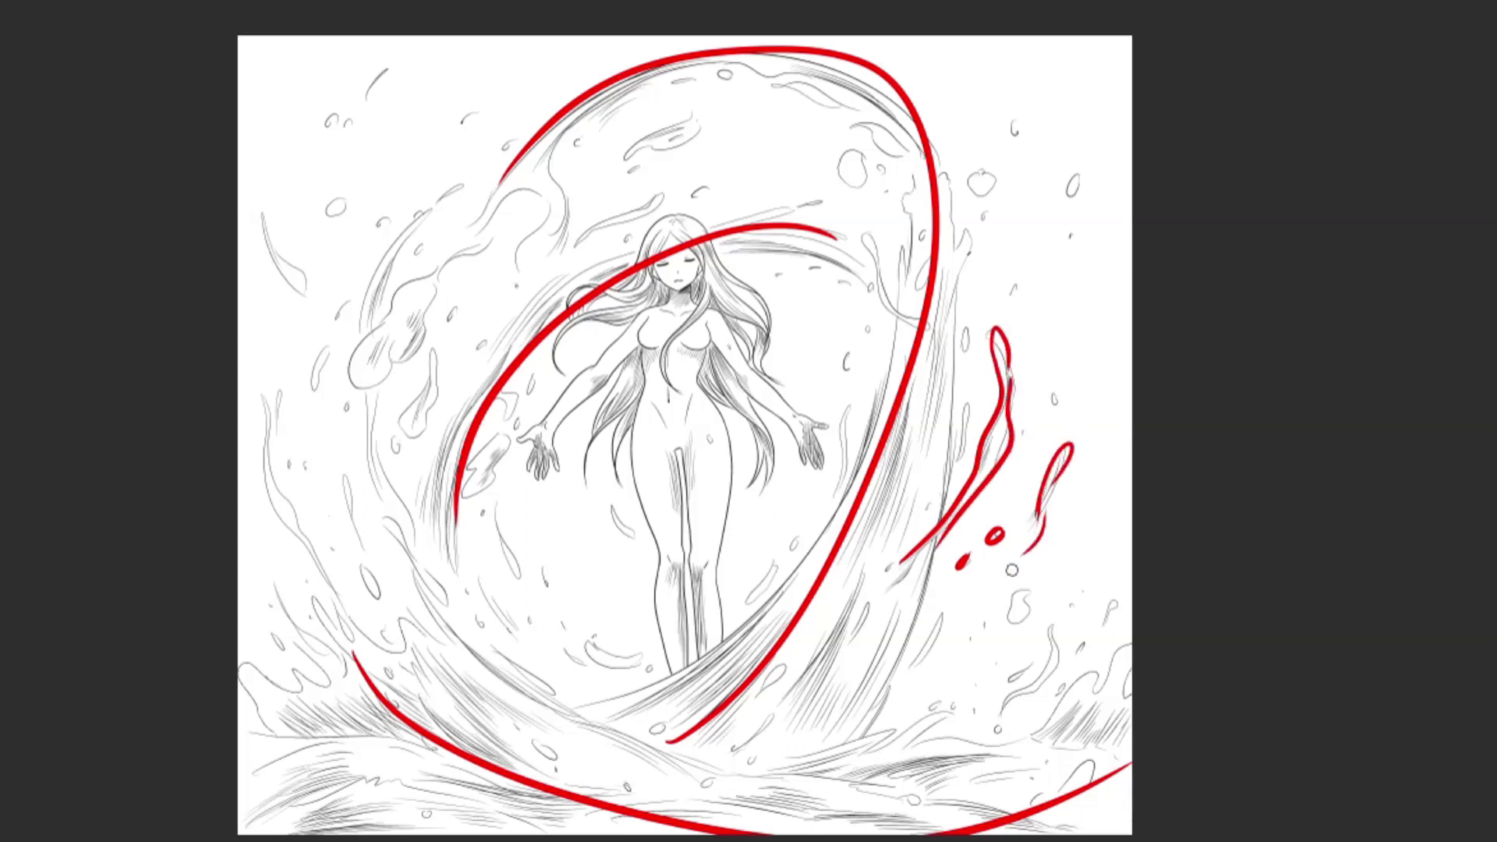
Step: Outline in red the blobs and droplets breaking off the wave's far side and the small splash inside its upper curl
mouse_move(437, 271)
mouse_down()
mouse_move(347, 356)
mouse_move(403, 358)
mouse_move(441, 270)
mouse_up()
drag(348, 396, 344, 421)
mouse_move(364, 549)
mouse_down()
mouse_move(339, 491)
mouse_move(364, 548)
mouse_up()
mouse_move(364, 569)
mouse_down()
mouse_move(368, 602)
mouse_move(264, 425)
mouse_move(360, 624)
mouse_up()
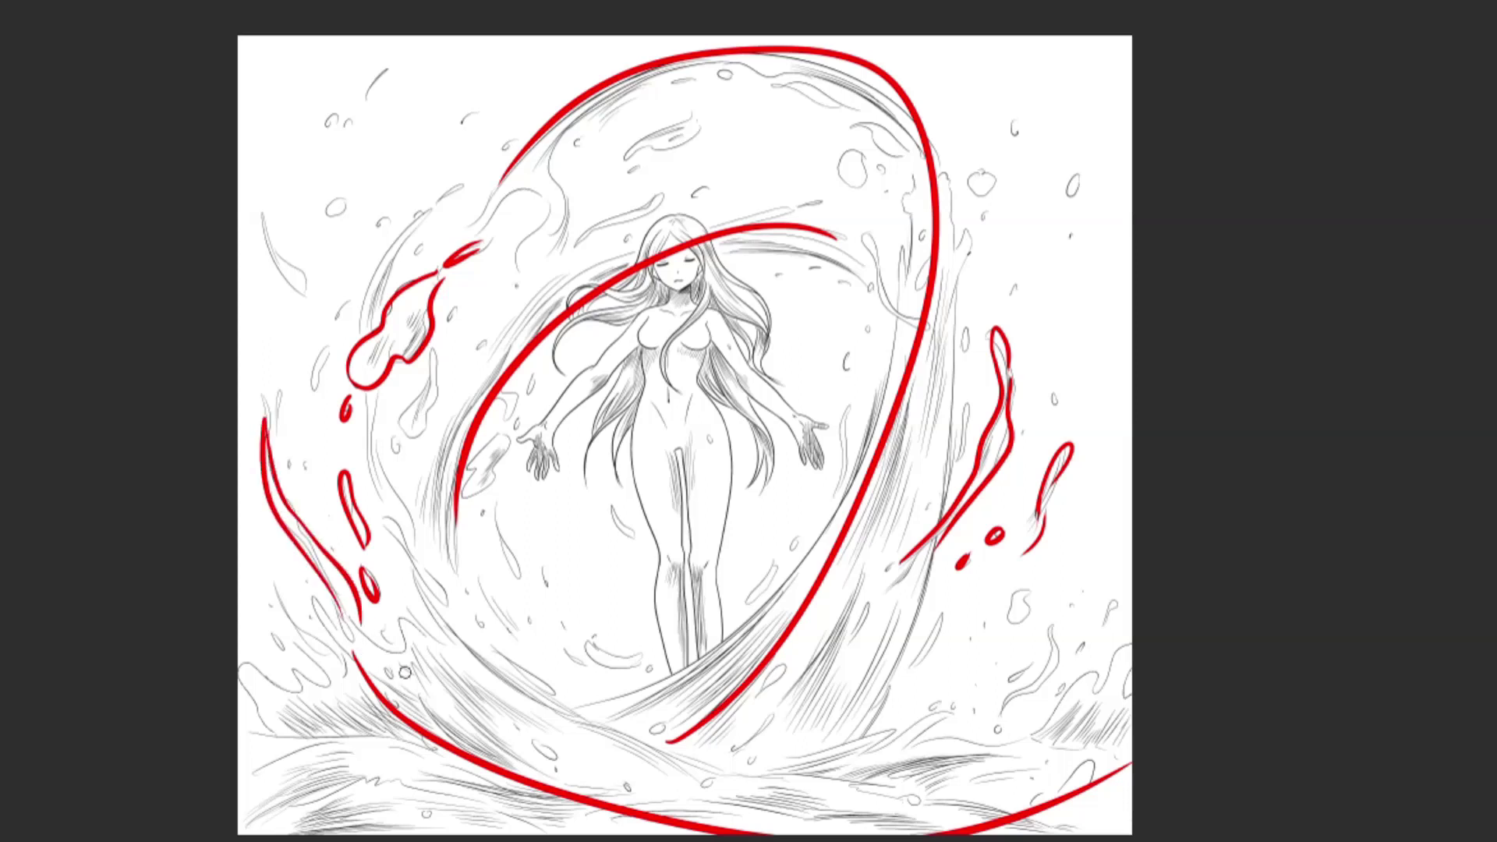
drag(915, 332, 867, 247)
drag(867, 247, 917, 329)
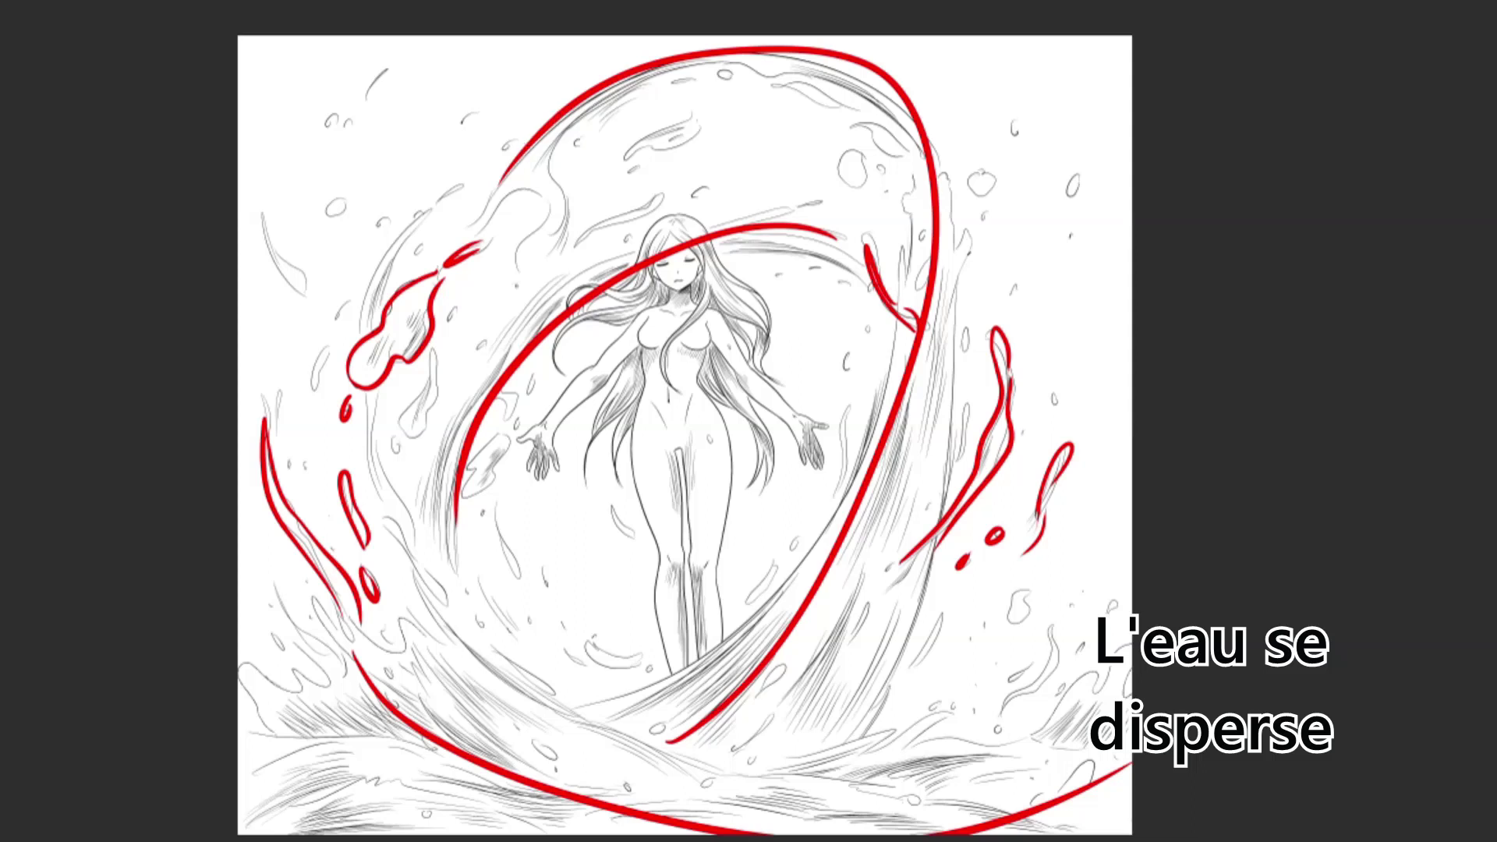
Step: Trace the wave's varied inner splashes and tall crests in blue, then add smaller green crests between them
mouse_move(594, 109)
mouse_down()
mouse_move(558, 157)
mouse_move(575, 228)
mouse_move(550, 253)
mouse_up()
drag(551, 198, 521, 264)
mouse_move(543, 187)
mouse_down()
mouse_move(509, 189)
mouse_move(460, 237)
mouse_up()
mouse_move(555, 284)
mouse_down()
mouse_move(509, 318)
mouse_move(464, 400)
mouse_up()
drag(429, 480, 452, 565)
mouse_move(276, 714)
mouse_down()
mouse_move(255, 672)
mouse_move(291, 696)
mouse_move(288, 669)
mouse_move(336, 683)
mouse_move(282, 629)
mouse_move(268, 565)
mouse_move(345, 680)
mouse_up()
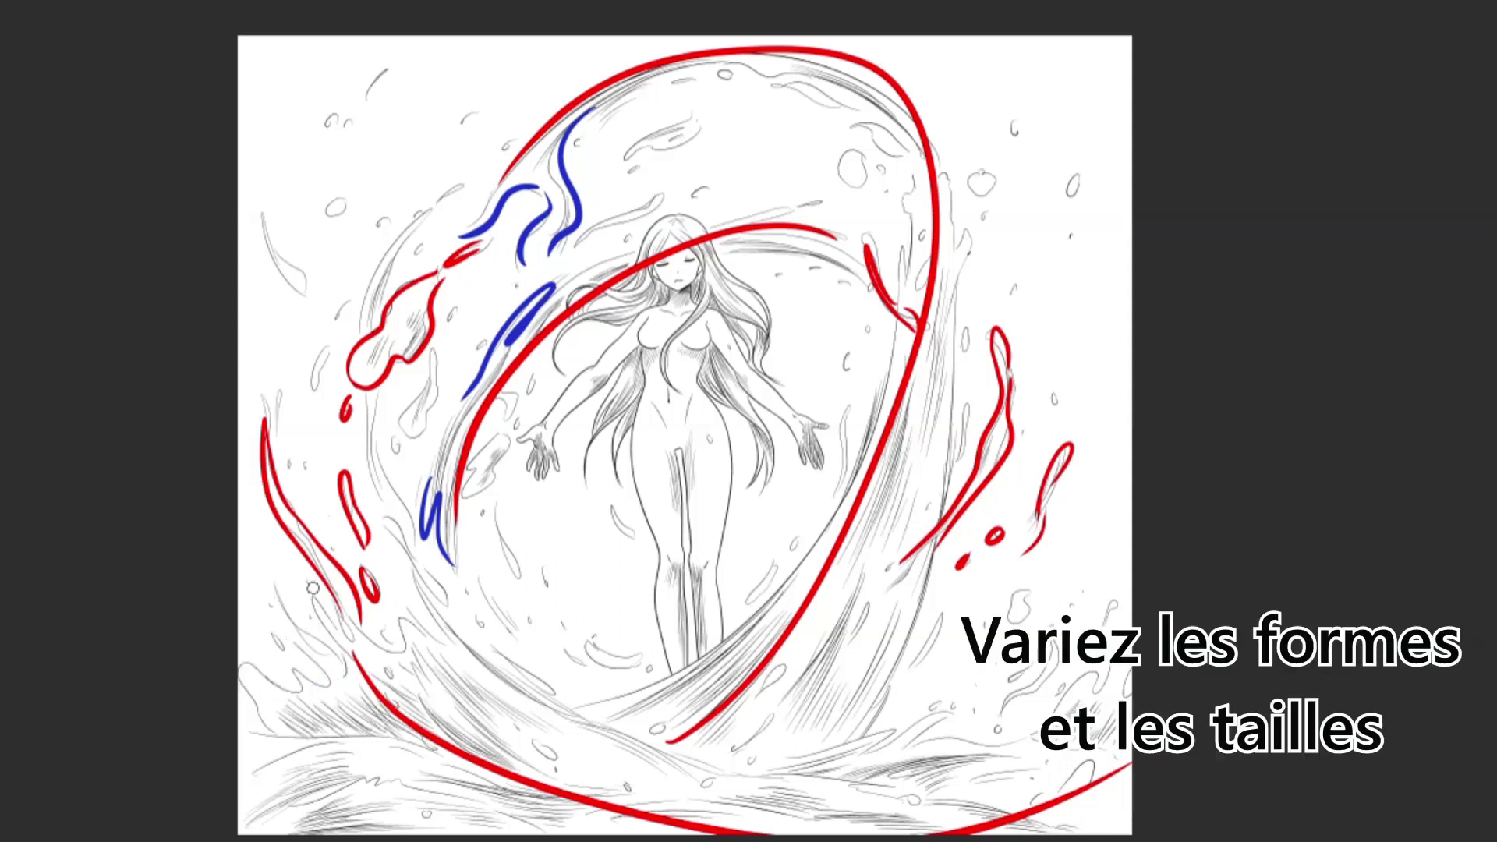
mouse_move(277, 738)
mouse_down()
mouse_move(255, 716)
mouse_move(286, 691)
mouse_move(283, 598)
mouse_move(308, 629)
mouse_up()
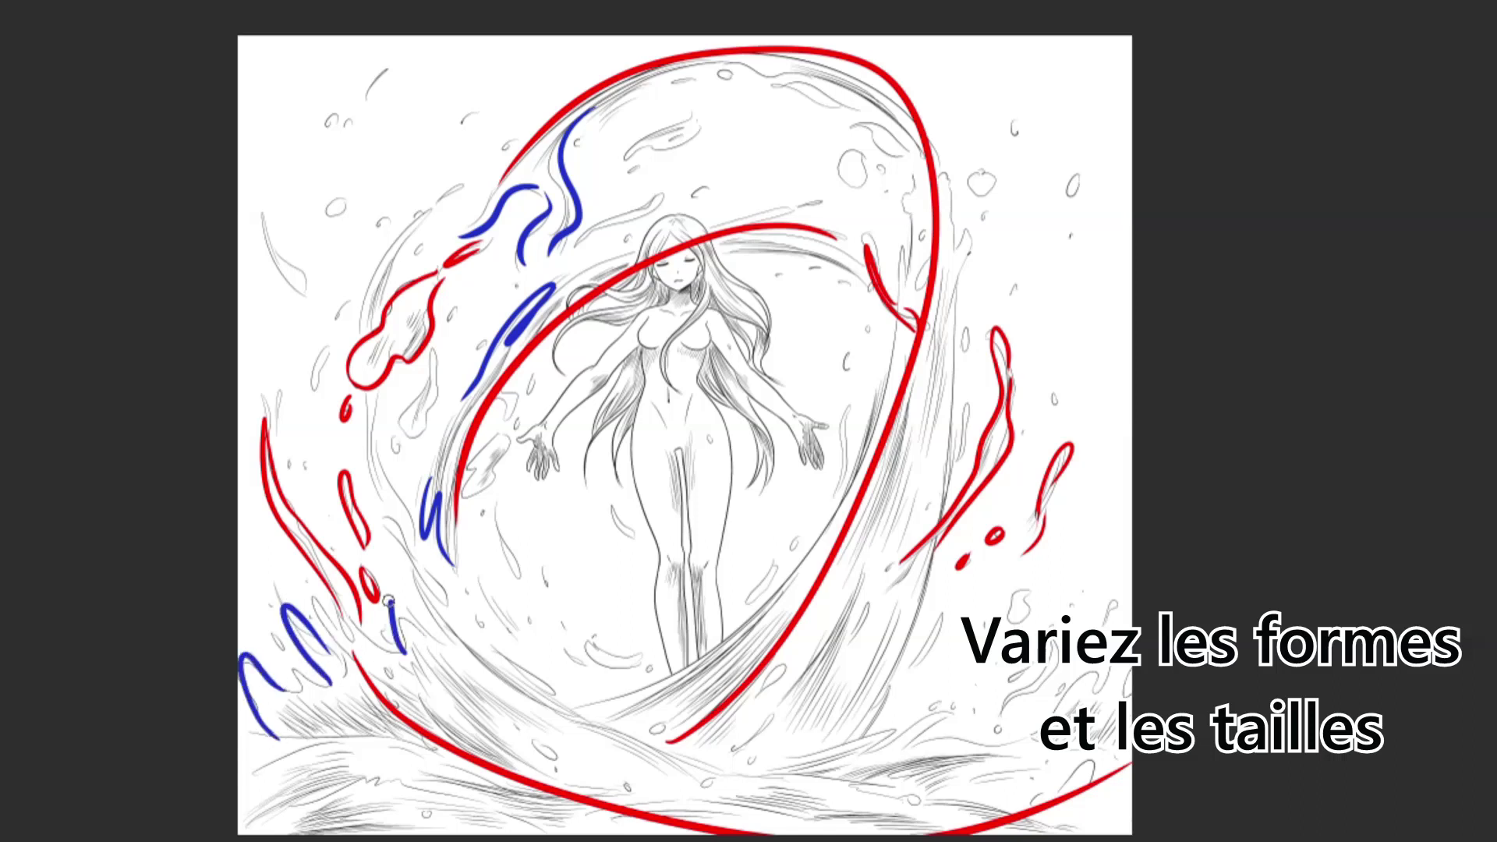
drag(432, 634, 472, 652)
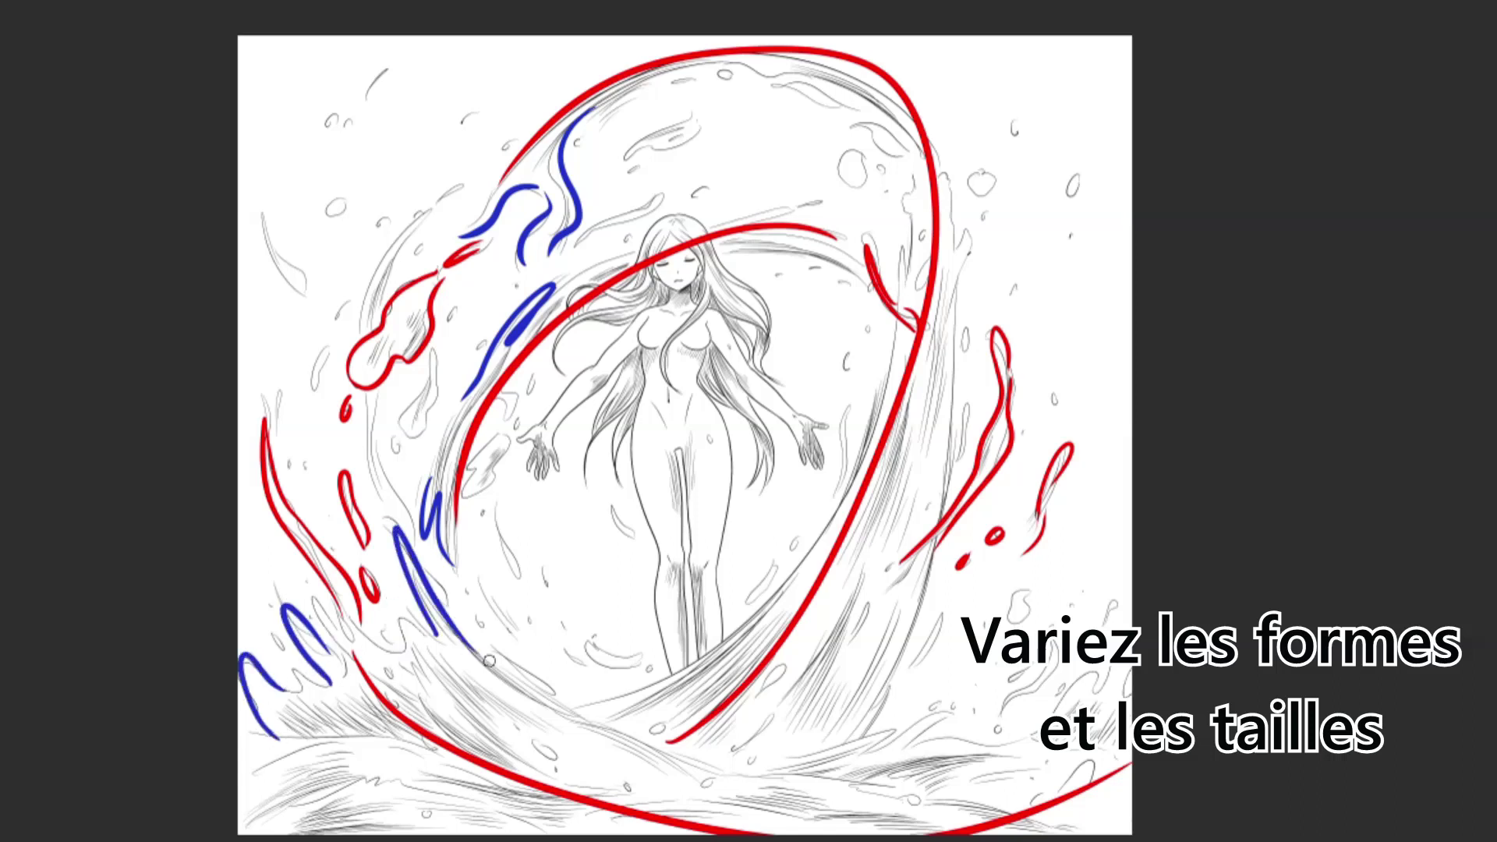
mouse_move(301, 695)
mouse_down()
mouse_move(286, 672)
mouse_move(326, 681)
mouse_move(313, 605)
mouse_move(350, 661)
mouse_up()
mouse_move(397, 653)
mouse_down()
mouse_move(397, 619)
mouse_move(429, 645)
mouse_up()
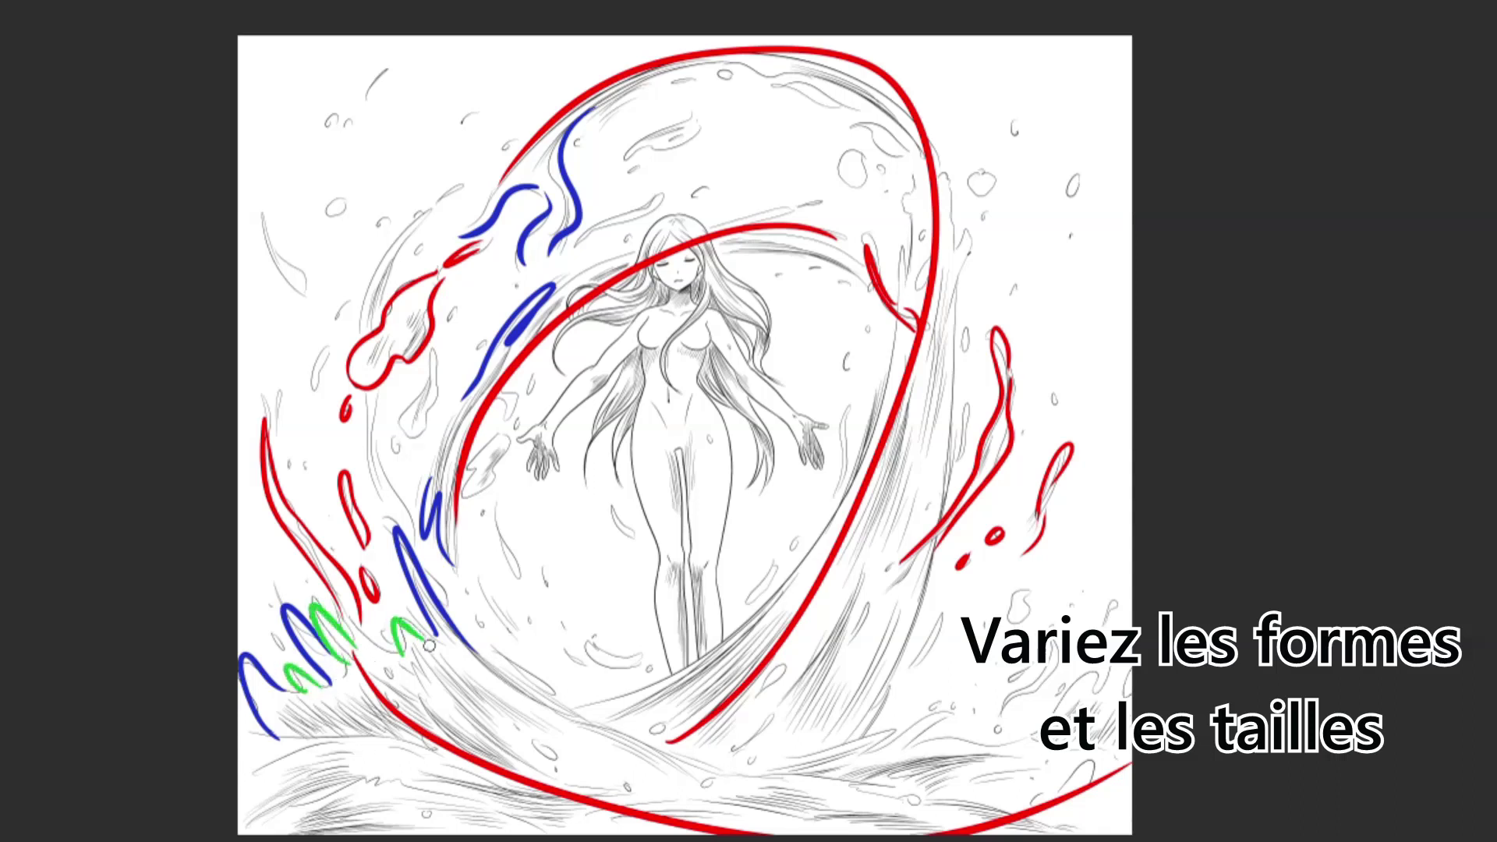
Step: Undo all the coloured guide strokes on the water drawing, including the main red flow curves
key(ctrl+z)
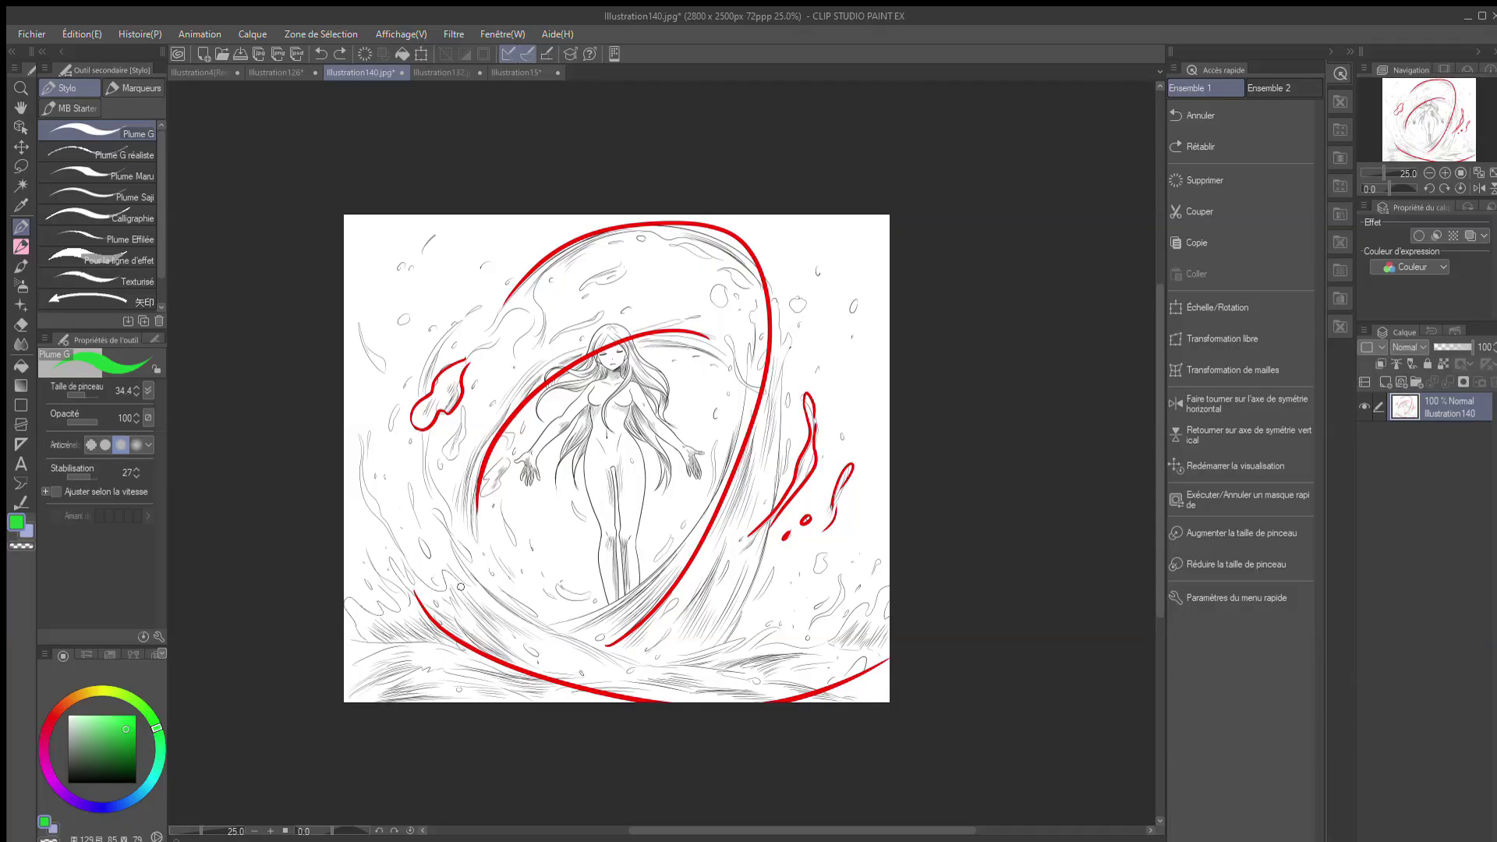
key(ctrl+z)
key(ctrl+z)
key(ctrl+z)
key(ctrl+z)
key(ctrl+z)
key(ctrl+z)
key(ctrl+z)
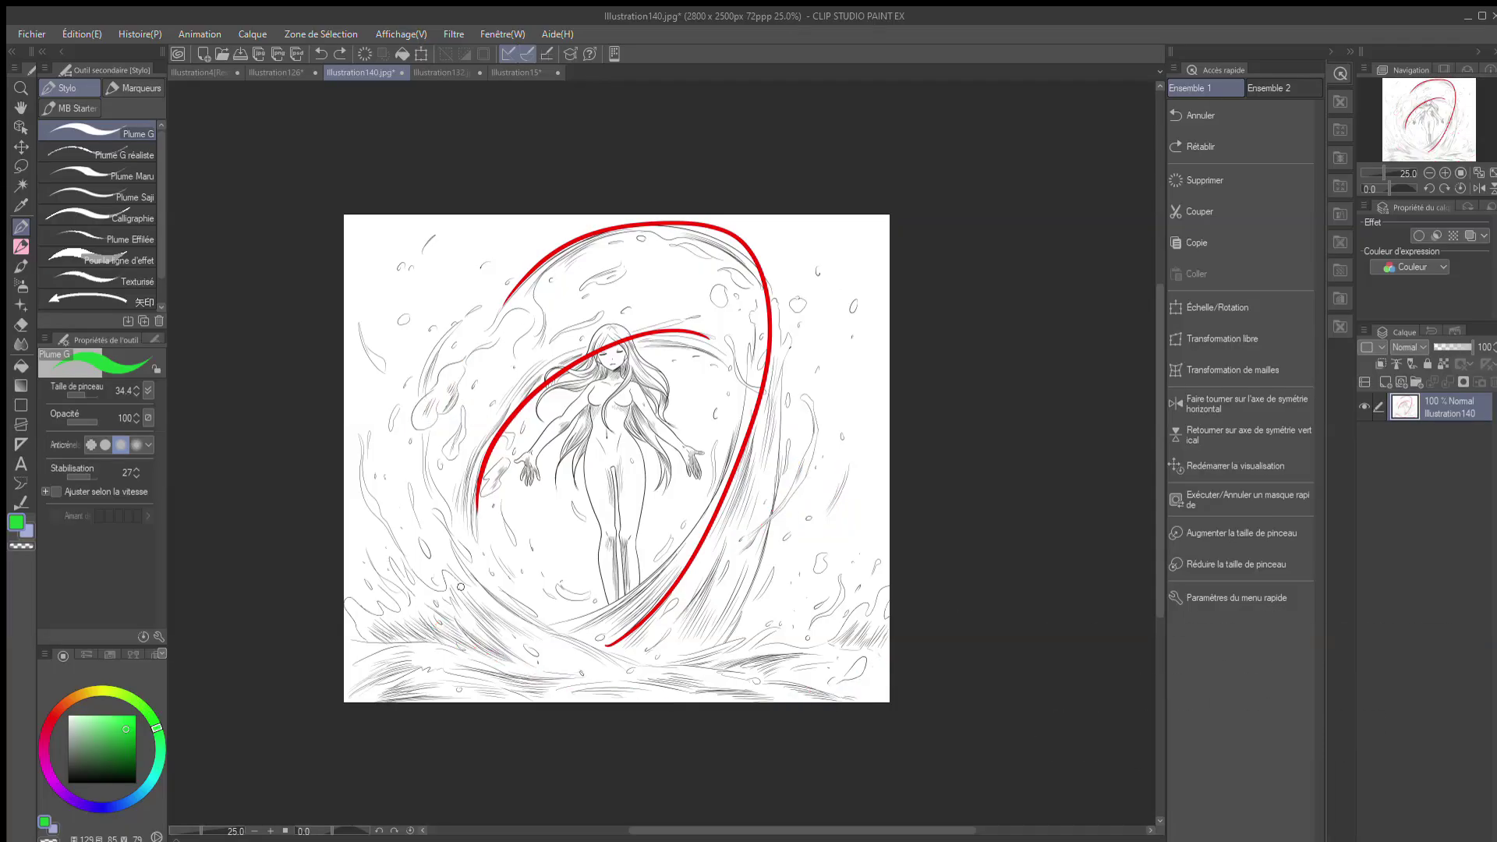
key(ctrl+z)
key(ctrl+z)
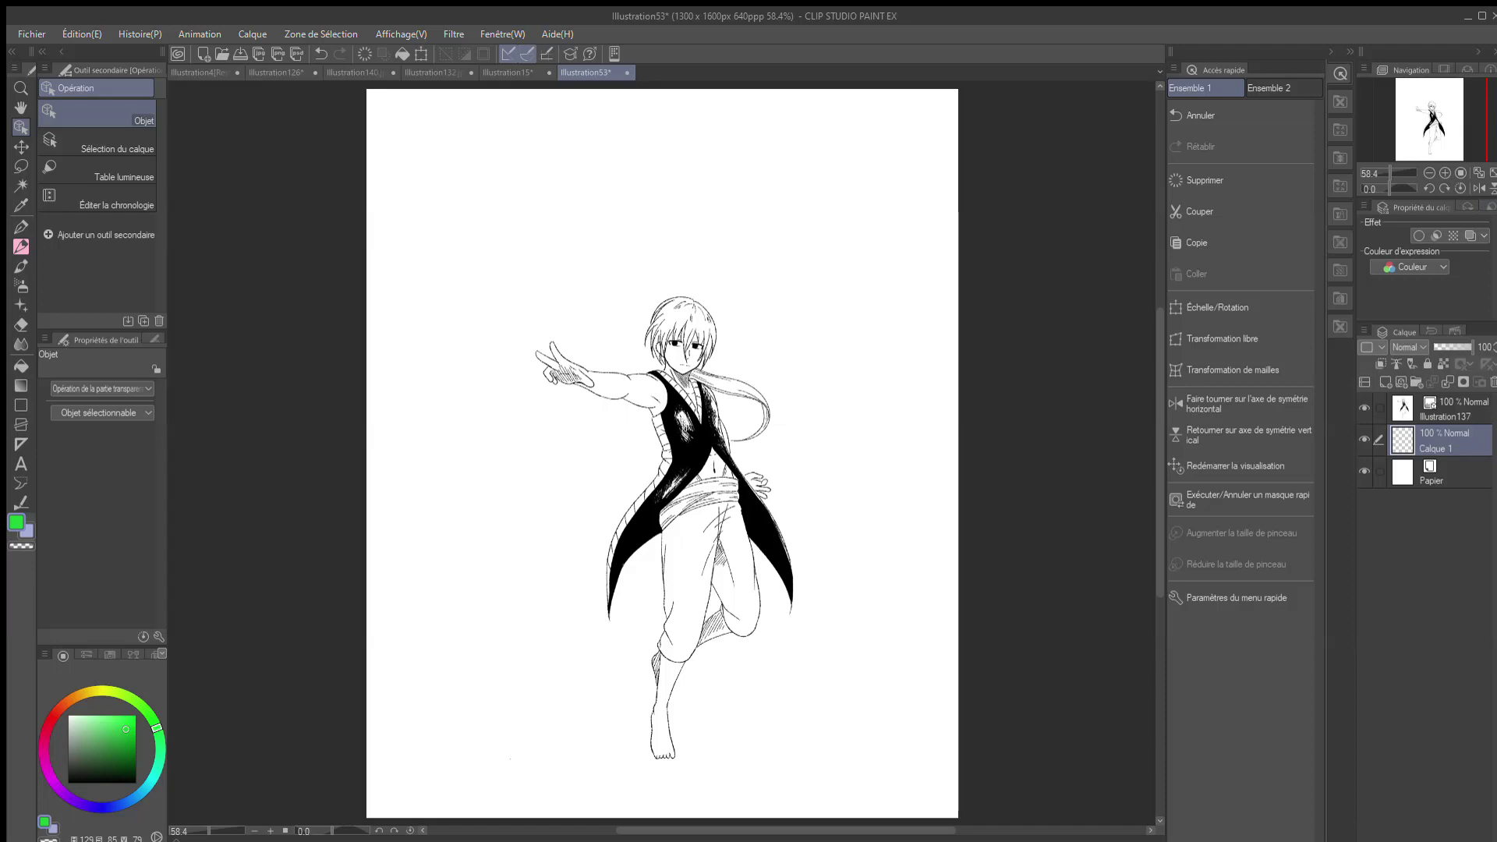
Step: Scale the Illustration137 character layer to 110% and shift it slightly down the page
click(1455, 409)
drag(888, 248, 932, 194)
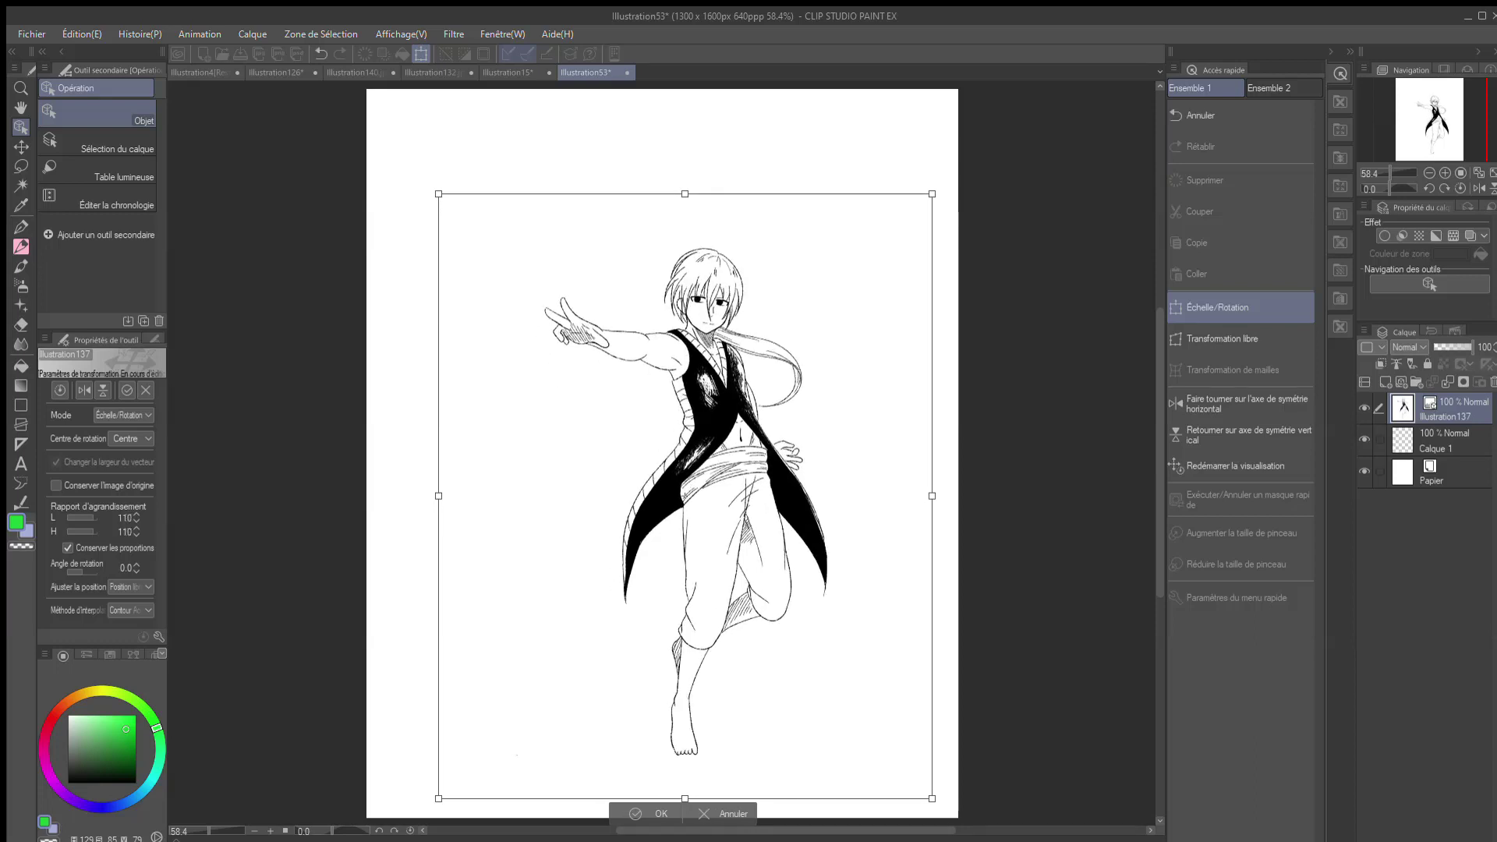
drag(685, 468, 684, 474)
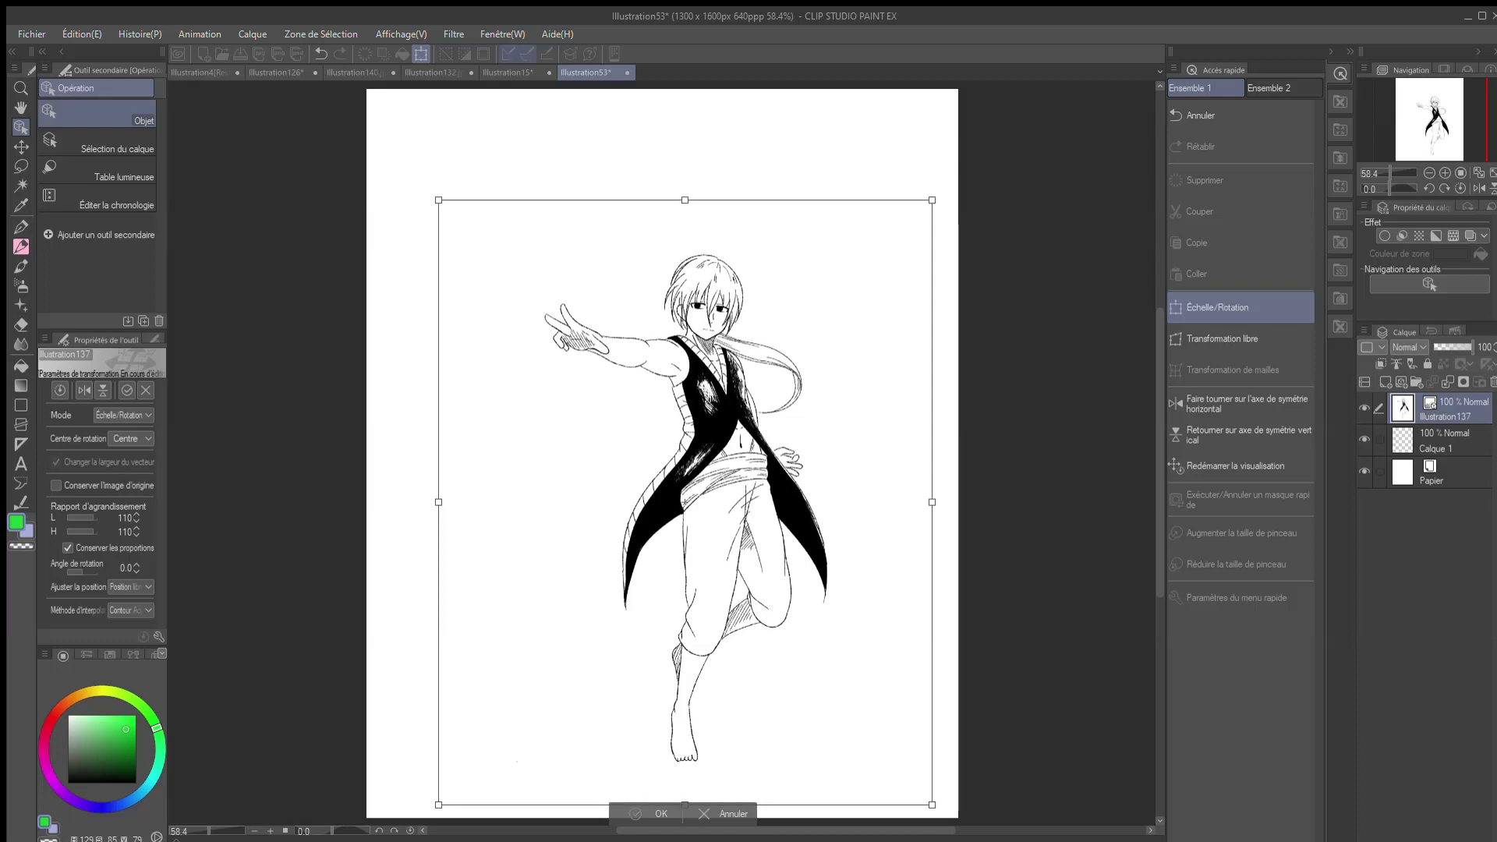
key(Return)
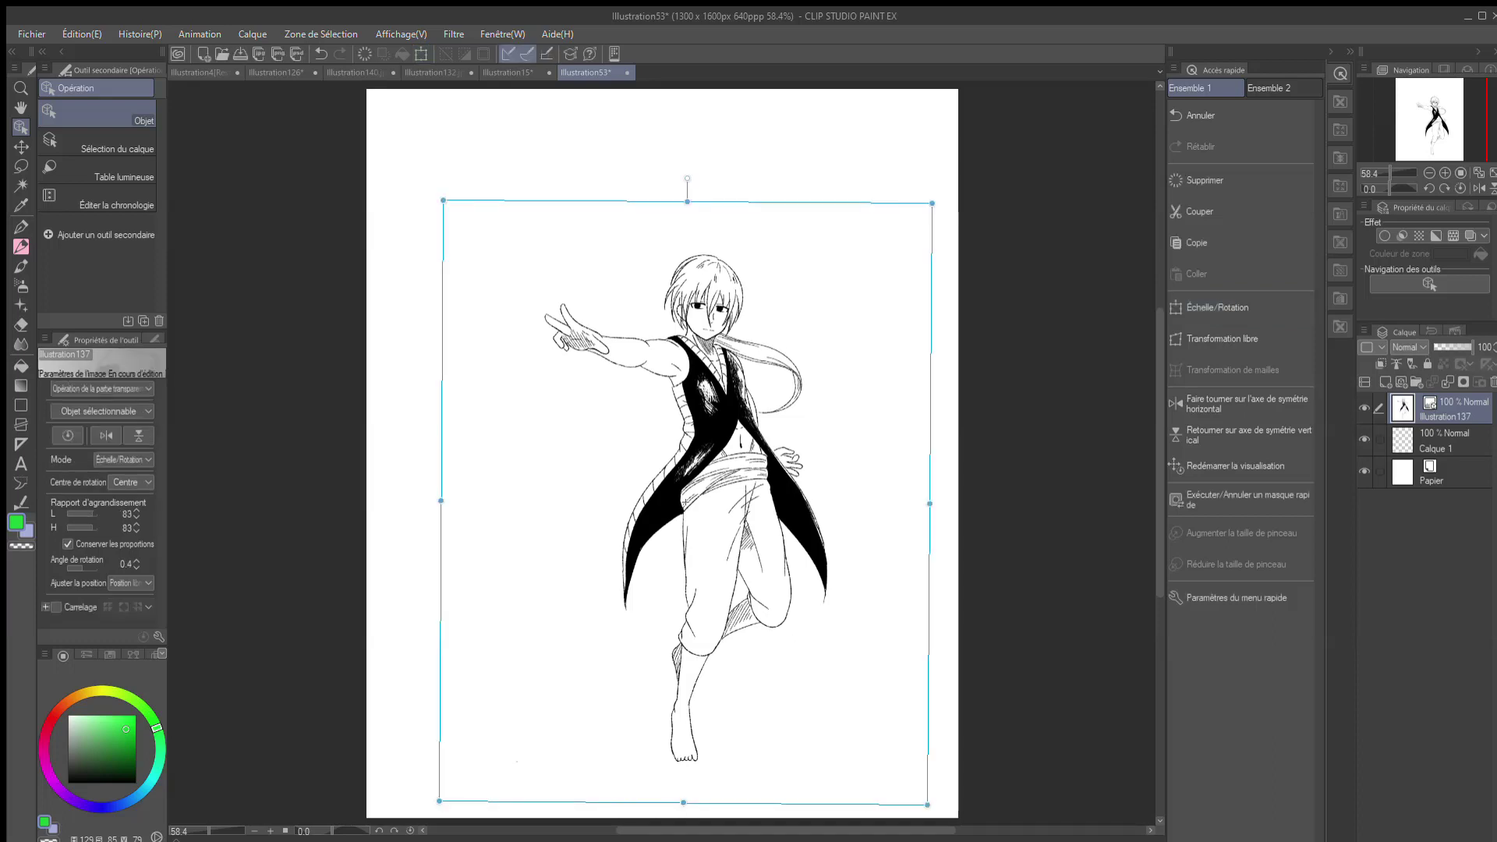
Step: Move the Calque 1 layer above the Illustration137 layer and set up the Plume G réaliste pen in black
click(1447, 441)
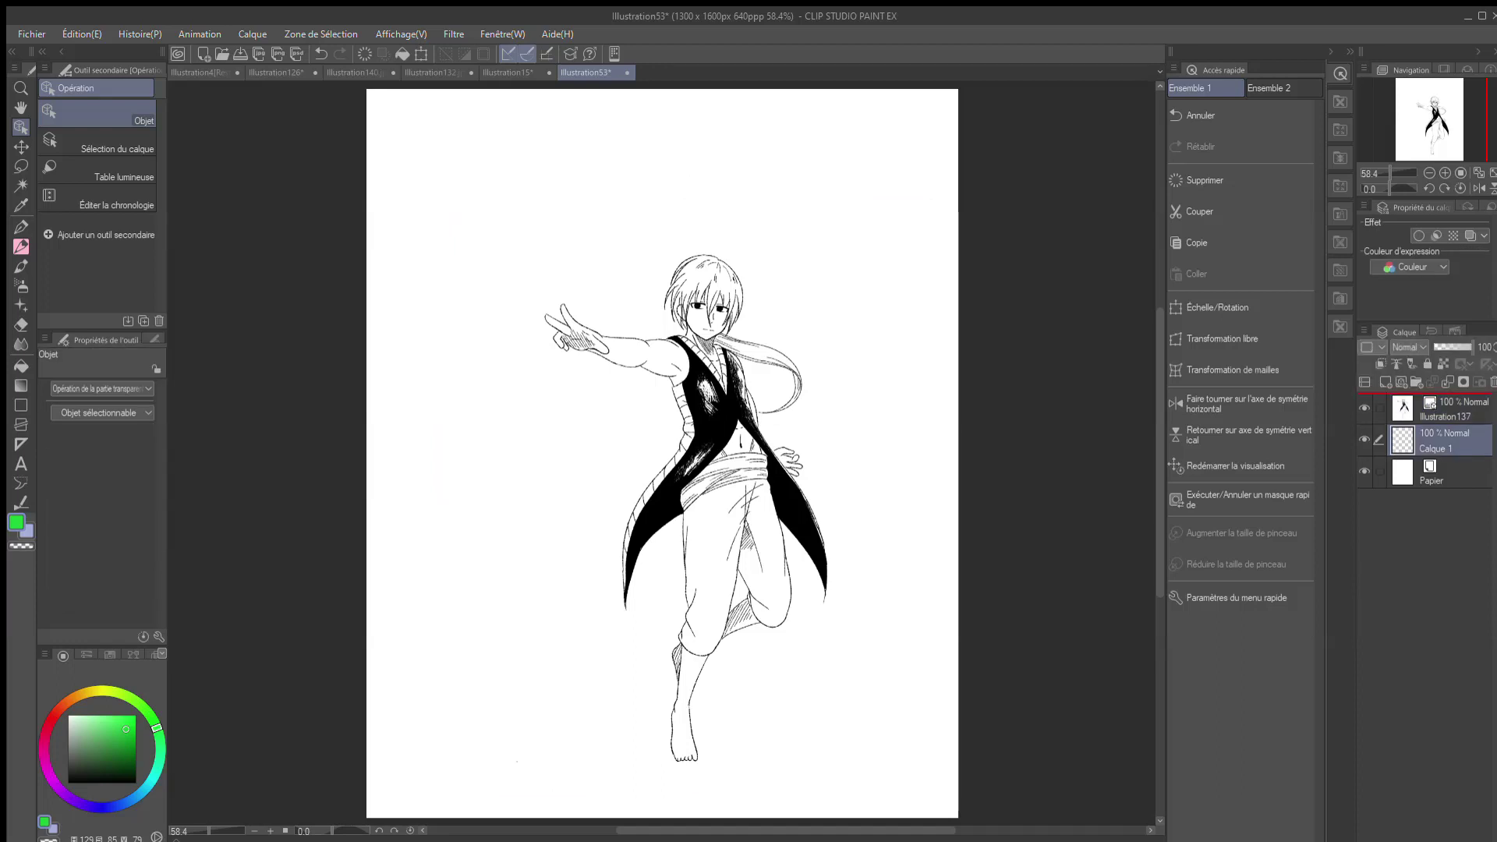
drag(1447, 442, 1447, 396)
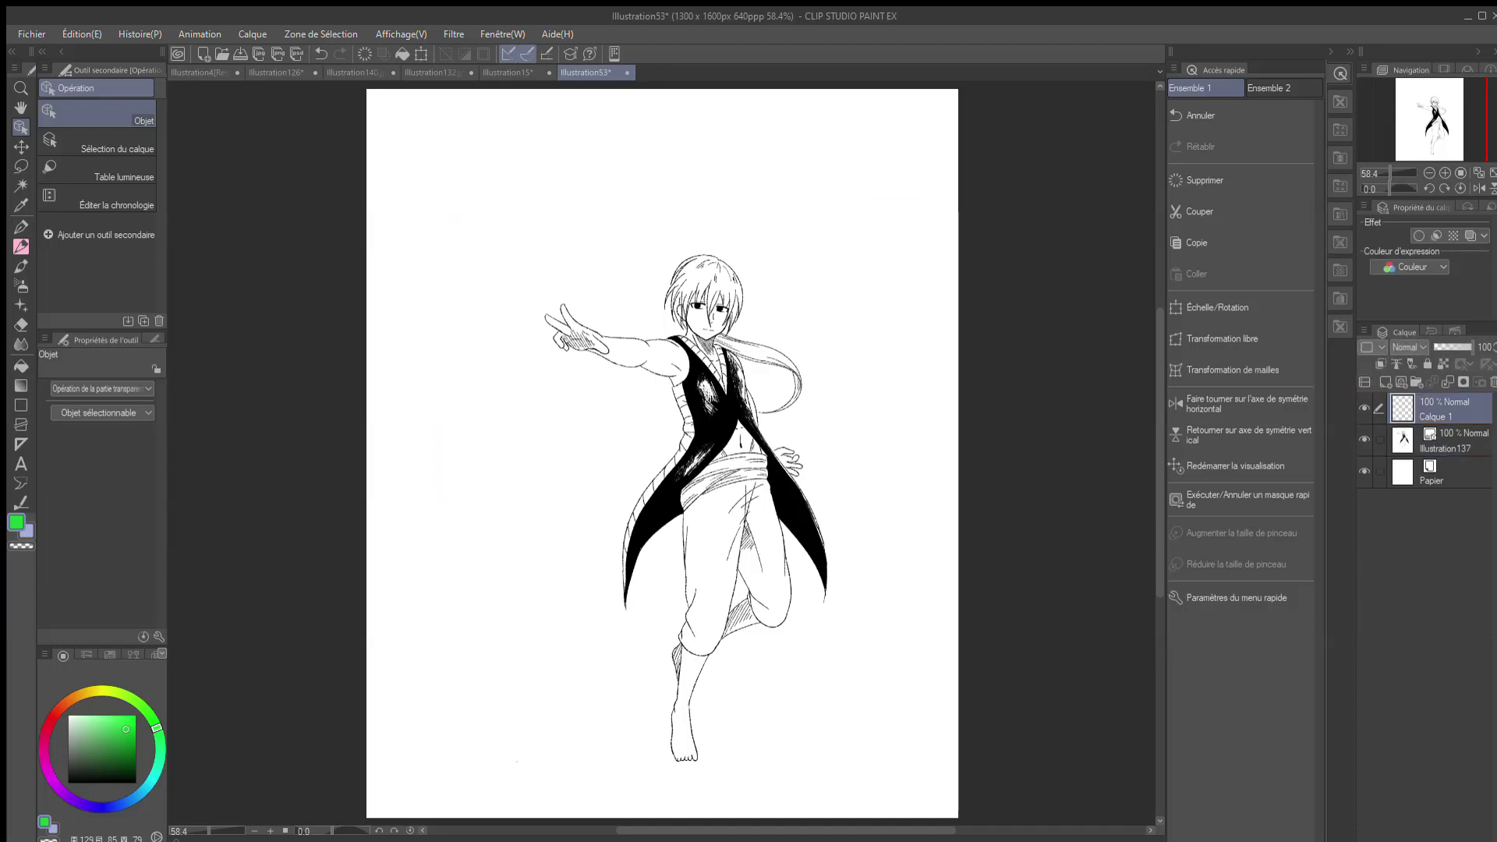
key(p)
drag(69, 772, 67, 782)
drag(568, 701, 591, 714)
key(ctrl+z)
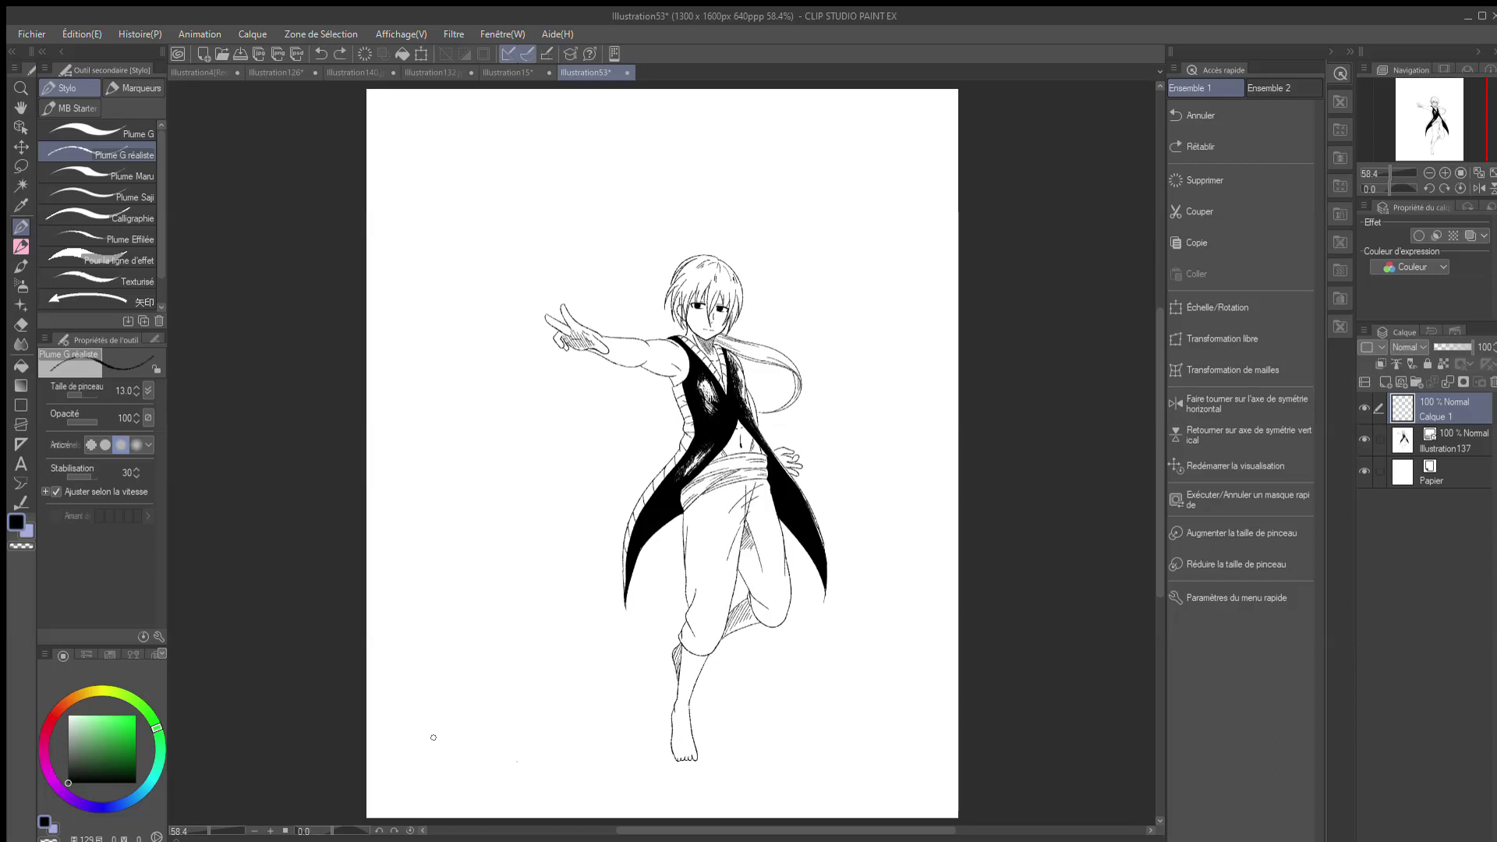
Step: Draw the water's wavy outer edge with rounded lobes, rising along the page edge to a tall crest beyond the outstretched hand
mouse_move(411, 758)
mouse_down()
mouse_move(389, 718)
mouse_move(379, 618)
mouse_move(403, 675)
mouse_move(377, 497)
mouse_move(386, 538)
mouse_move(407, 387)
mouse_move(449, 279)
mouse_move(471, 395)
mouse_move(463, 385)
mouse_move(466, 357)
mouse_move(526, 452)
mouse_up()
key(ctrl+z)
key(ctrl+z)
mouse_move(469, 366)
mouse_down()
mouse_move(530, 420)
mouse_move(550, 555)
mouse_up()
key(ctrl+z)
key(ctrl+z)
key(ctrl+z)
key(ctrl+z)
key(ctrl+z)
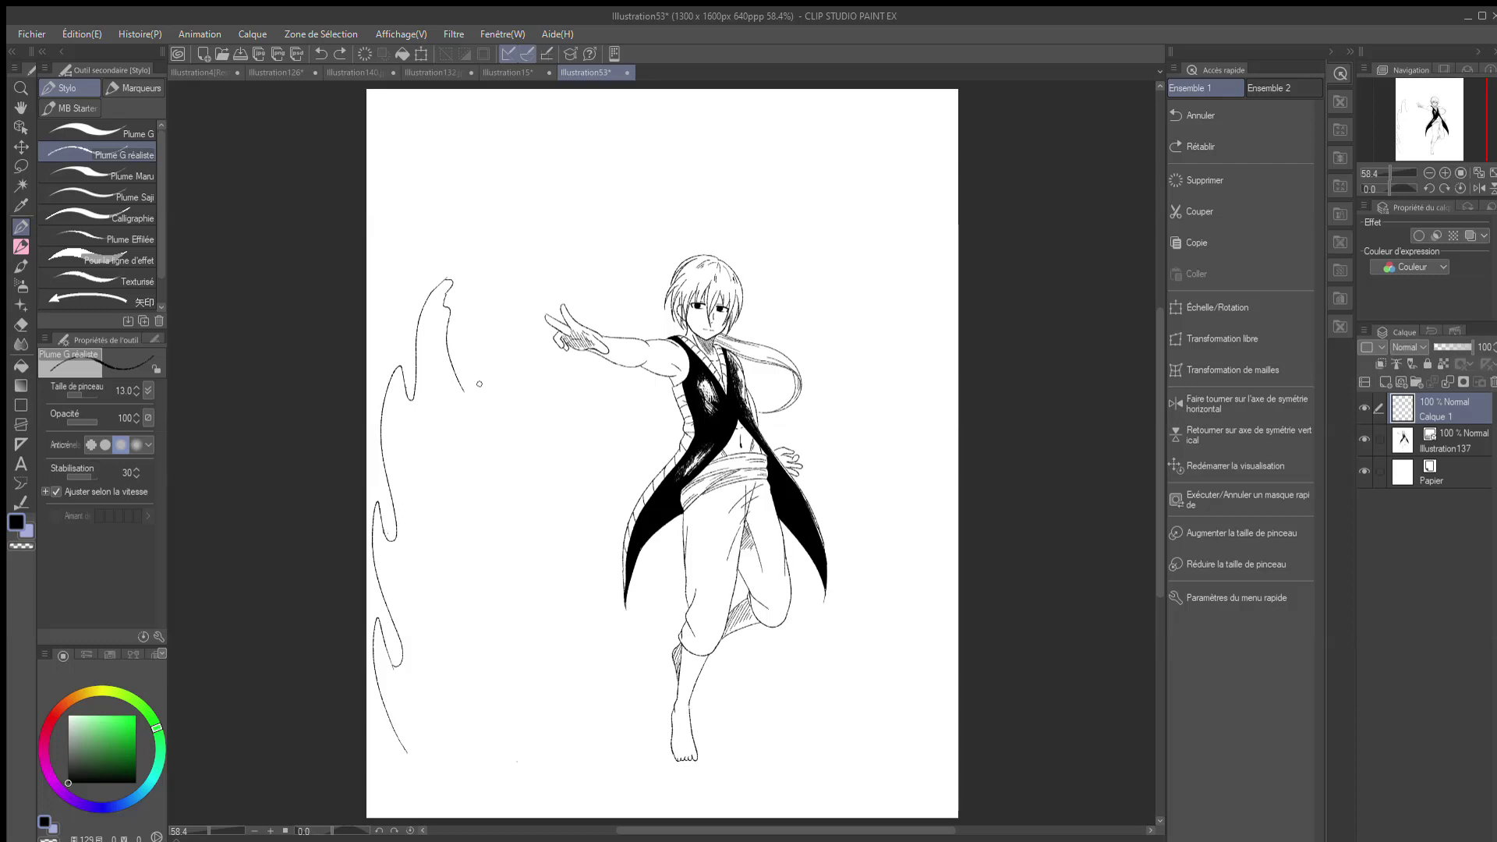
Step: Continue the water outline from the crest down to a pointed notch below the outstretched hand, redoing strokes until it flows
drag(465, 391, 471, 334)
key(ctrl+z)
drag(463, 391, 478, 340)
mouse_move(474, 359)
mouse_down()
mouse_move(511, 417)
mouse_move(517, 315)
mouse_move(570, 471)
mouse_up()
key(ctrl+z)
key(ctrl+z)
key(ctrl+z)
key(ctrl+z)
mouse_move(464, 391)
mouse_down()
mouse_move(532, 508)
mouse_move(527, 408)
mouse_up()
key(ctrl+z)
mouse_move(529, 501)
mouse_down()
mouse_move(521, 397)
mouse_move(568, 533)
mouse_move(540, 433)
mouse_up()
key(ctrl+z)
key(ctrl+z)
key(ctrl+z)
Step: Draw the water's inner edge from a narrow splash tip down toward the character's legs, adding a small curled tip
drag(538, 425, 645, 670)
key(ctrl+z)
mouse_move(552, 453)
mouse_down()
mouse_move(652, 665)
mouse_move(593, 588)
mouse_move(596, 540)
mouse_up()
key(ctrl+z)
key(ctrl+z)
Step: Extend the water edge in a long curve past the legs to the ground beyond, with a small curl near its end
mouse_move(614, 612)
mouse_down()
mouse_move(602, 547)
mouse_move(667, 647)
mouse_move(838, 751)
mouse_up()
key(ctrl+z)
mouse_move(828, 750)
mouse_down()
mouse_move(738, 712)
mouse_move(770, 712)
mouse_up()
key(ctrl+z)
drag(768, 703, 850, 751)
drag(850, 747, 909, 758)
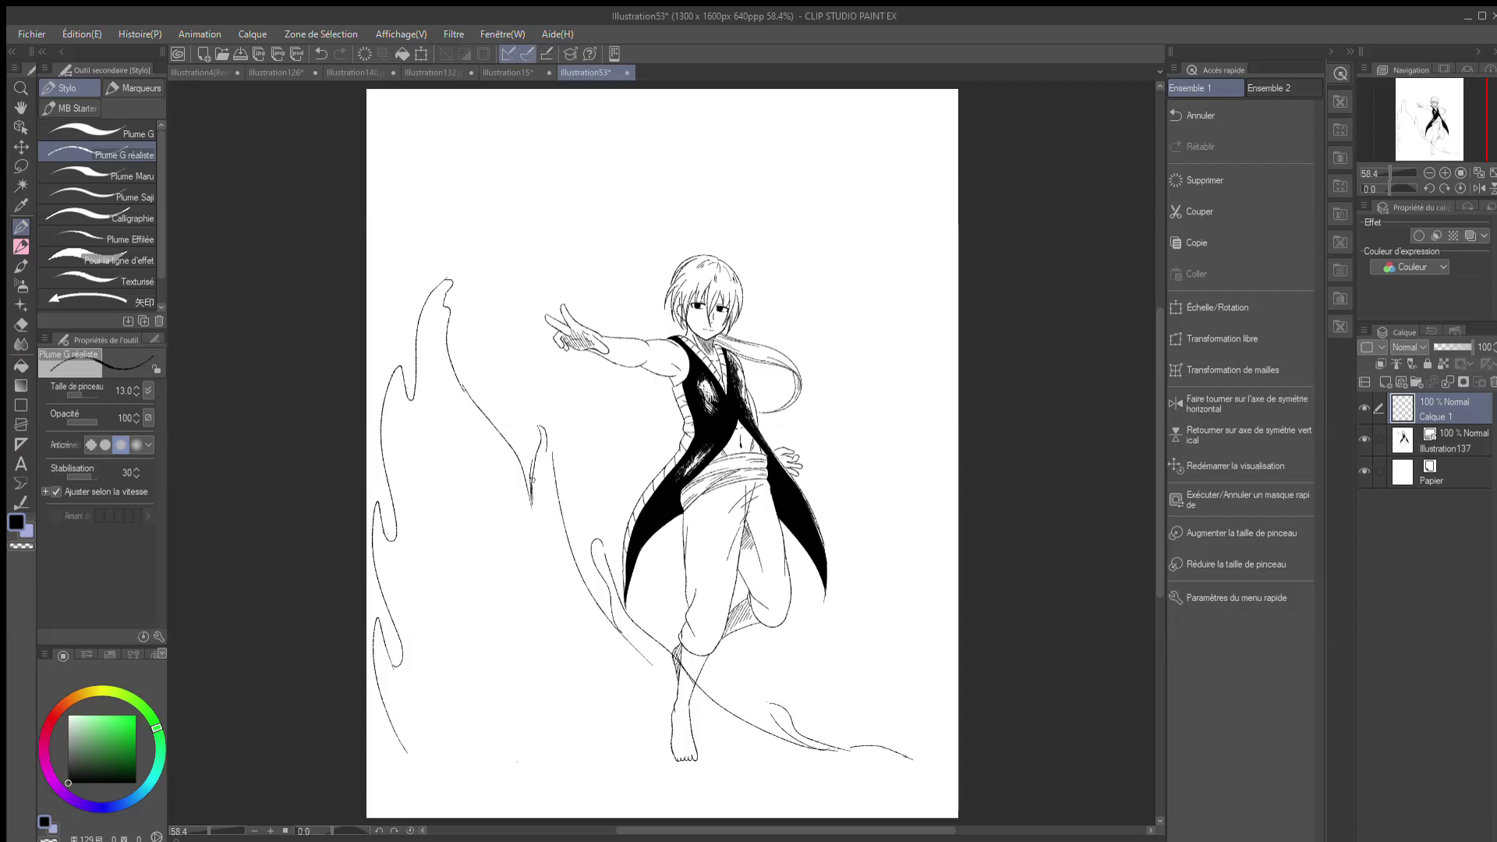
Step: Erase the upper lobe on the water's outer edge and redraw it as a narrower rounded splash
key(e)
mouse_move(410, 388)
mouse_down()
mouse_move(400, 367)
mouse_move(383, 461)
mouse_up()
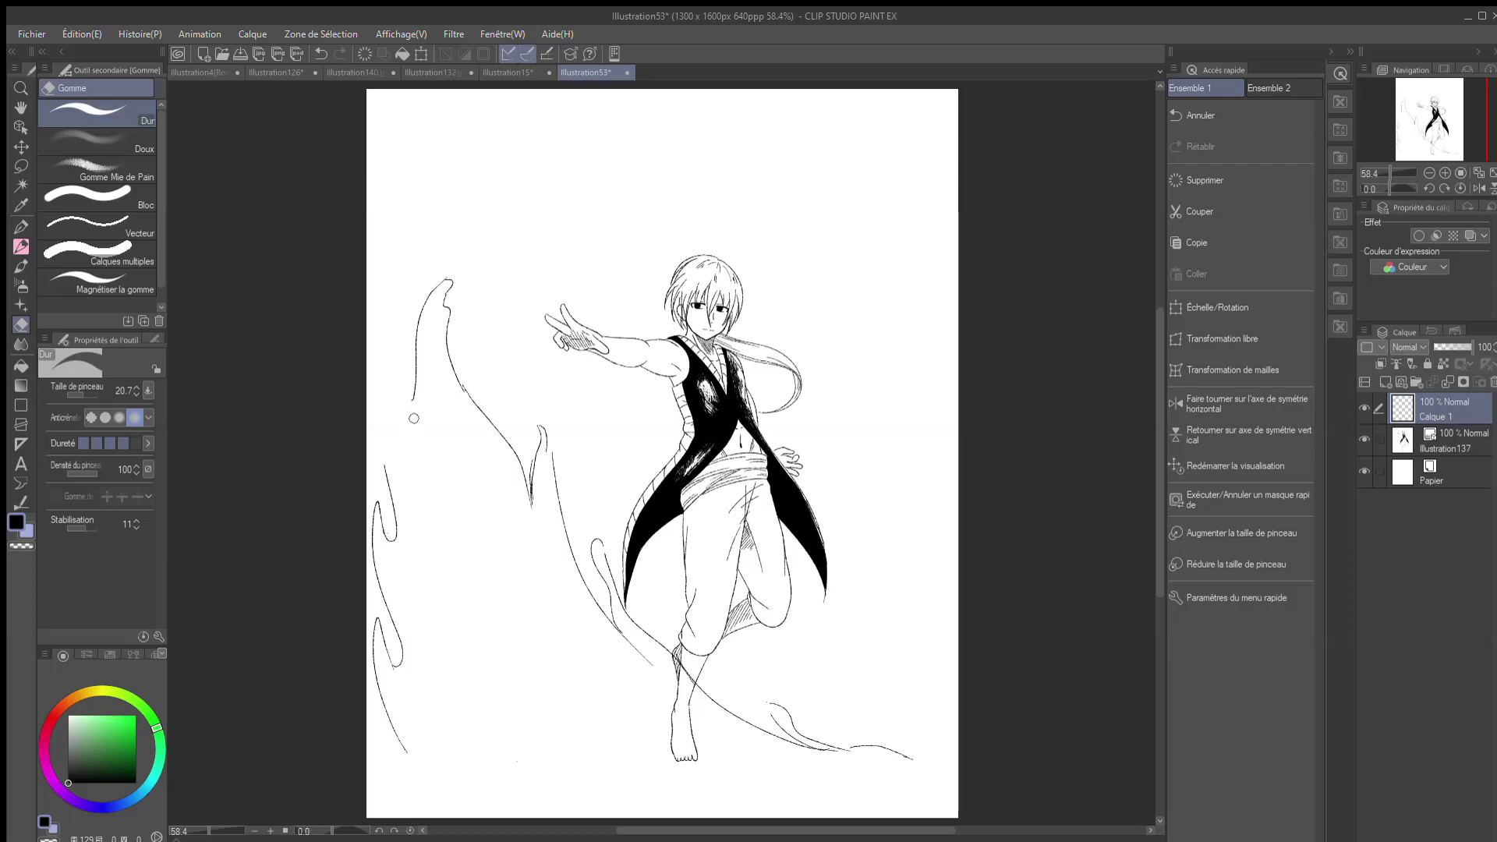
key(p)
key(ctrl+z)
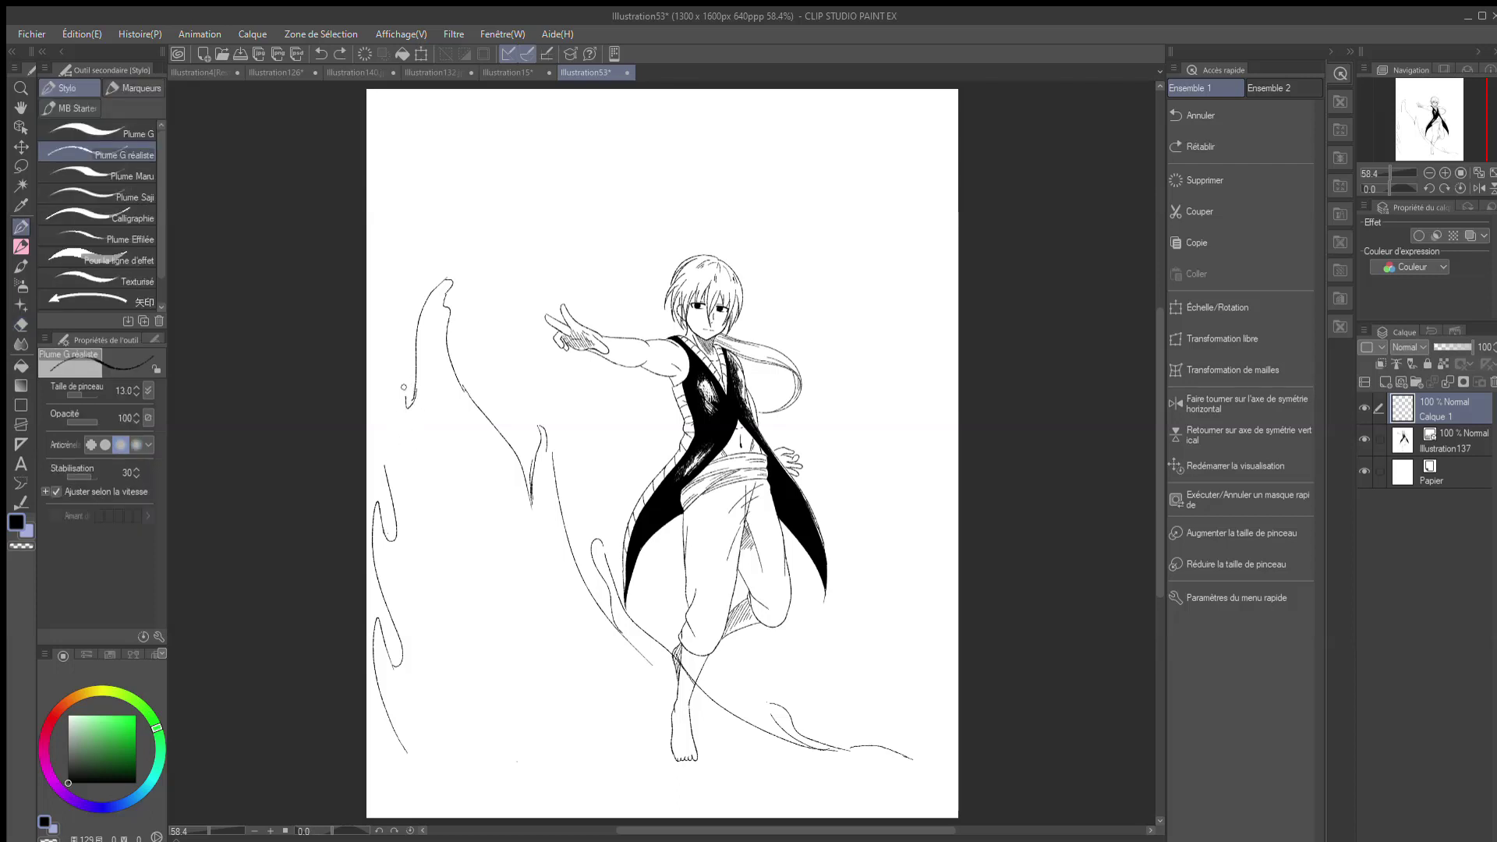
mouse_move(414, 395)
mouse_down()
mouse_move(383, 410)
mouse_move(385, 472)
mouse_up()
Step: Erase the inner water edge between the crest and the notch, and redraw it with a small curled splash tip
key(e)
mouse_move(470, 389)
mouse_down()
mouse_move(512, 454)
mouse_move(480, 356)
mouse_move(531, 496)
mouse_up()
key(p)
key(ctrl+z)
key(ctrl+z)
key(ctrl+z)
key(ctrl+z)
mouse_move(487, 391)
mouse_down()
mouse_move(528, 485)
mouse_move(484, 411)
mouse_up()
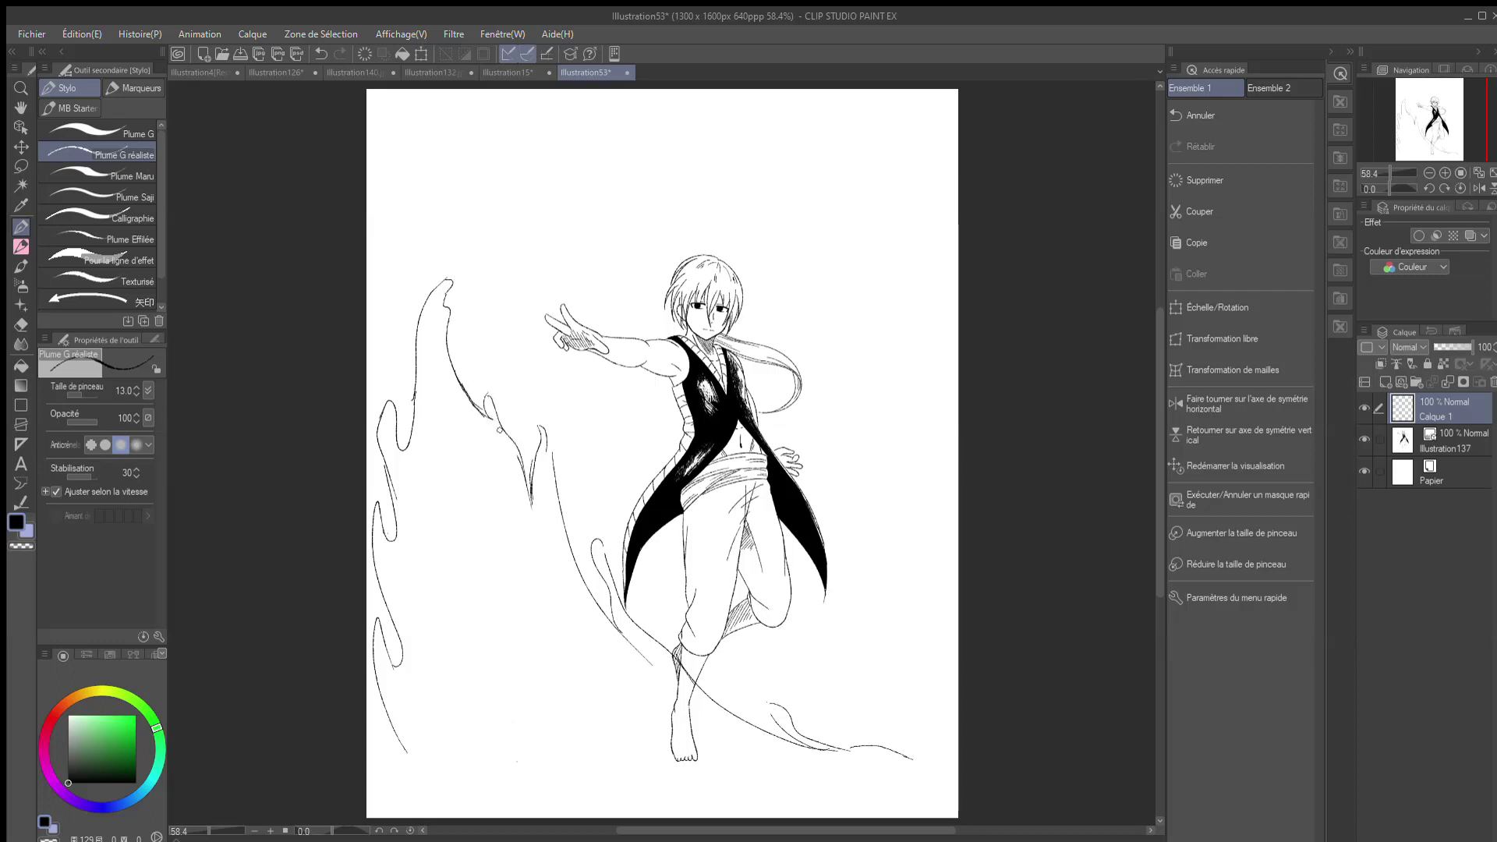
key(ctrl+z)
Step: Draw the lower water folds as curling wavelets sweeping along the base of the splash toward the ground
mouse_move(393, 725)
mouse_down()
mouse_move(387, 771)
mouse_move(368, 736)
mouse_move(370, 760)
mouse_up()
mouse_move(452, 785)
mouse_down()
mouse_move(417, 695)
mouse_move(413, 622)
mouse_up()
drag(415, 607, 538, 757)
mouse_move(476, 650)
mouse_down()
mouse_move(507, 702)
mouse_move(512, 690)
mouse_move(634, 767)
mouse_up()
drag(649, 777, 676, 786)
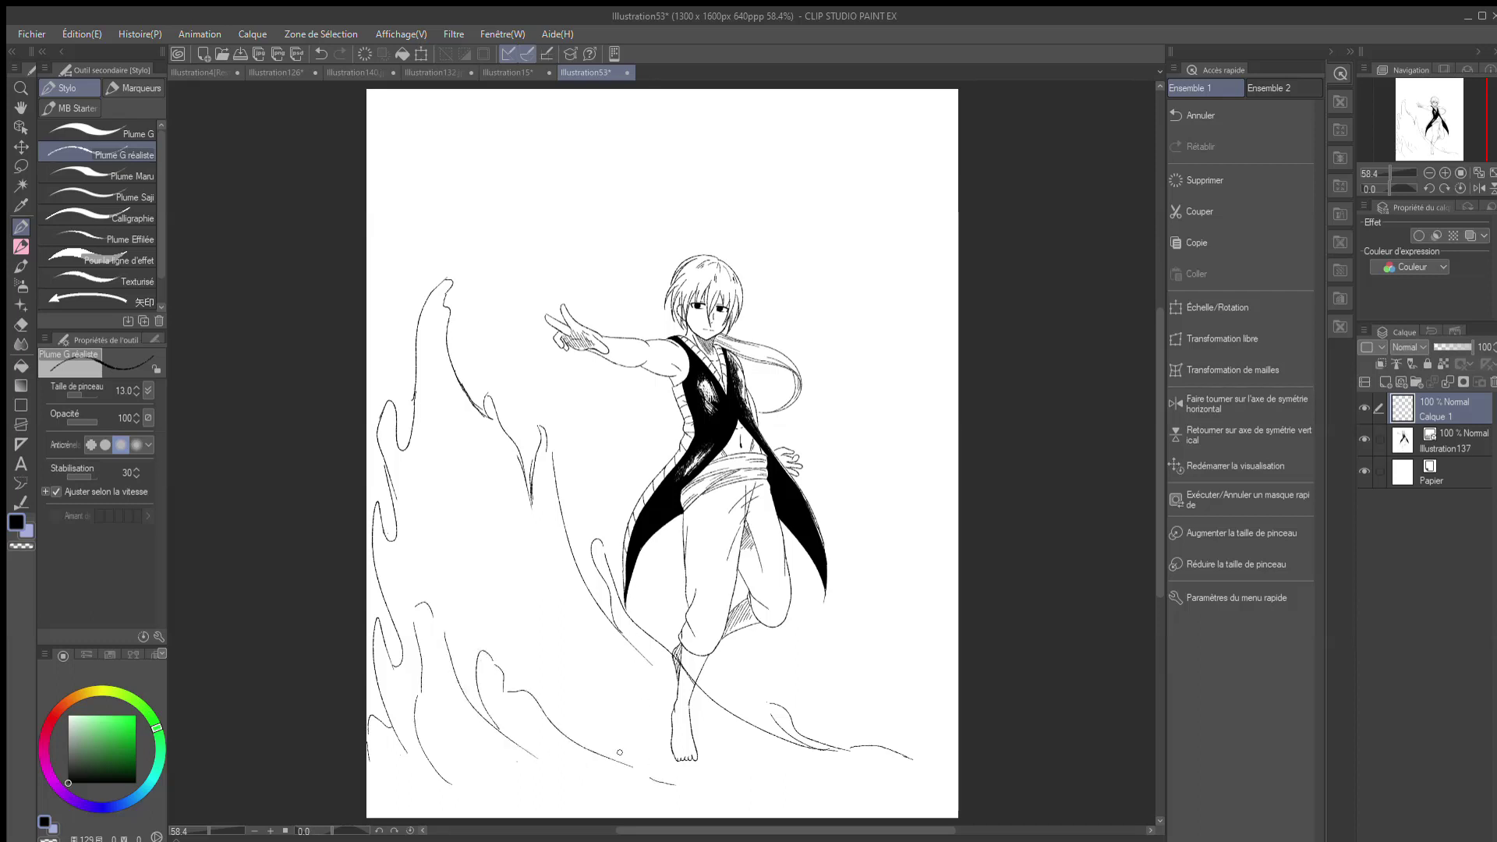
Step: Draw a larger wave with a rounded tip in the middle of the water, flowing down to the character's foot
mouse_move(515, 647)
mouse_down()
mouse_move(478, 543)
mouse_move(487, 514)
mouse_move(508, 585)
mouse_move(504, 563)
mouse_move(602, 683)
mouse_up()
key(ctrl+z)
mouse_move(504, 555)
mouse_down()
mouse_move(524, 604)
mouse_move(610, 660)
mouse_move(599, 644)
mouse_move(729, 749)
mouse_up()
drag(503, 644, 476, 641)
drag(632, 682, 715, 746)
Step: Erase the upper rounded lobe on the outer edge and redraw that edge as one long sweep from the crest
key(e)
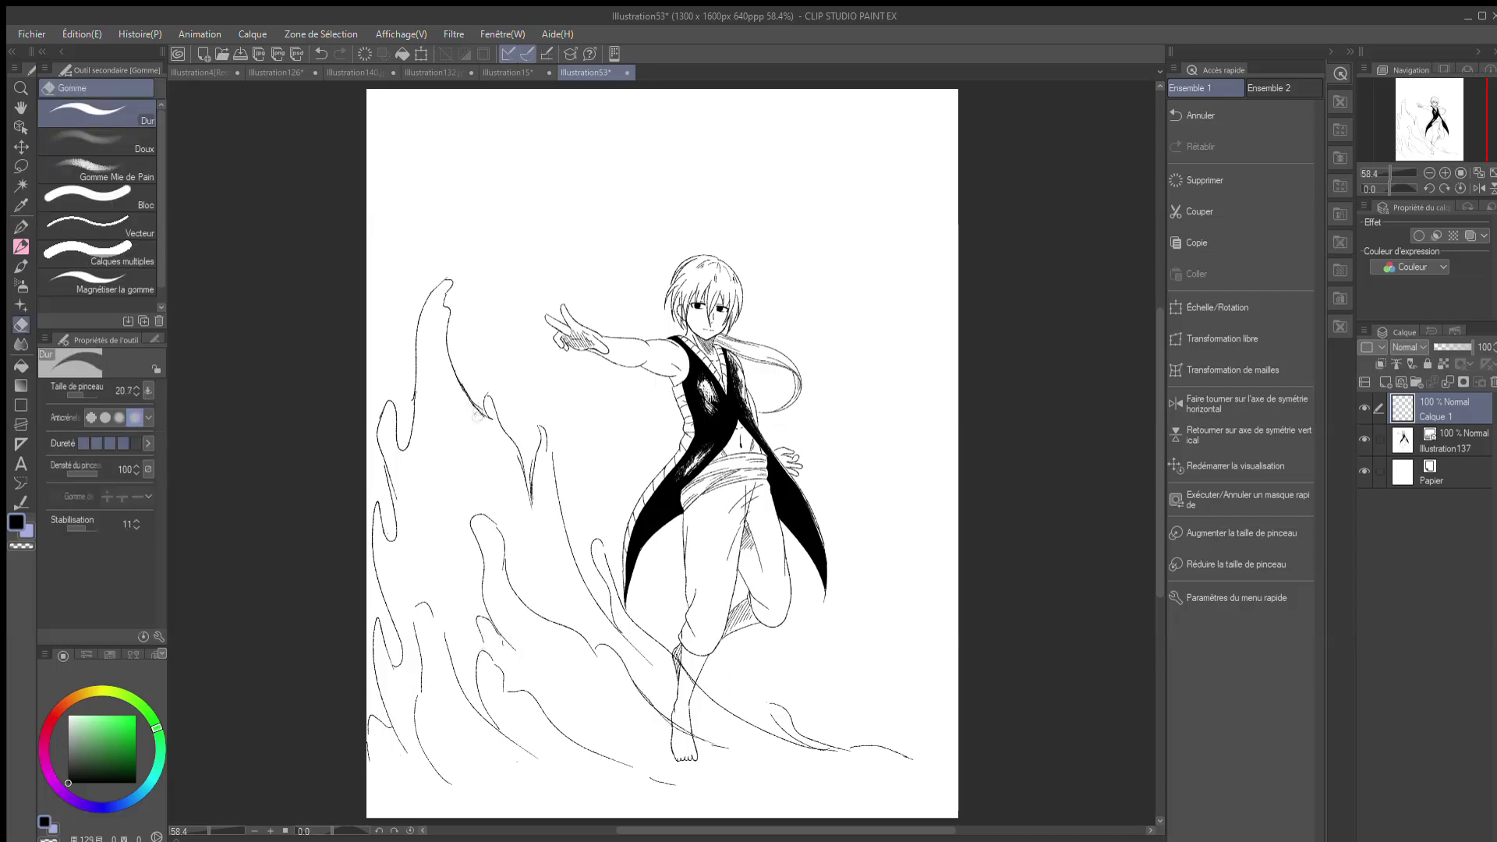
key(p)
key(e)
drag(390, 388, 397, 549)
key(p)
key(ctrl+z)
key(e)
mouse_move(418, 332)
mouse_down()
mouse_move(398, 425)
mouse_move(402, 517)
mouse_move(420, 544)
mouse_up()
key(p)
key(ctrl+z)
key(ctrl+z)
key(ctrl+z)
Step: Draw a narrow round-tipped splash lower on the outer edge, running down to the curl beneath it
drag(396, 485, 391, 616)
key(e)
key(p)
mouse_move(418, 535)
mouse_down()
mouse_move(389, 616)
mouse_move(413, 532)
mouse_move(377, 459)
mouse_move(372, 540)
mouse_move(398, 642)
mouse_move(415, 414)
mouse_move(401, 652)
mouse_up()
key(ctrl+z)
key(ctrl+z)
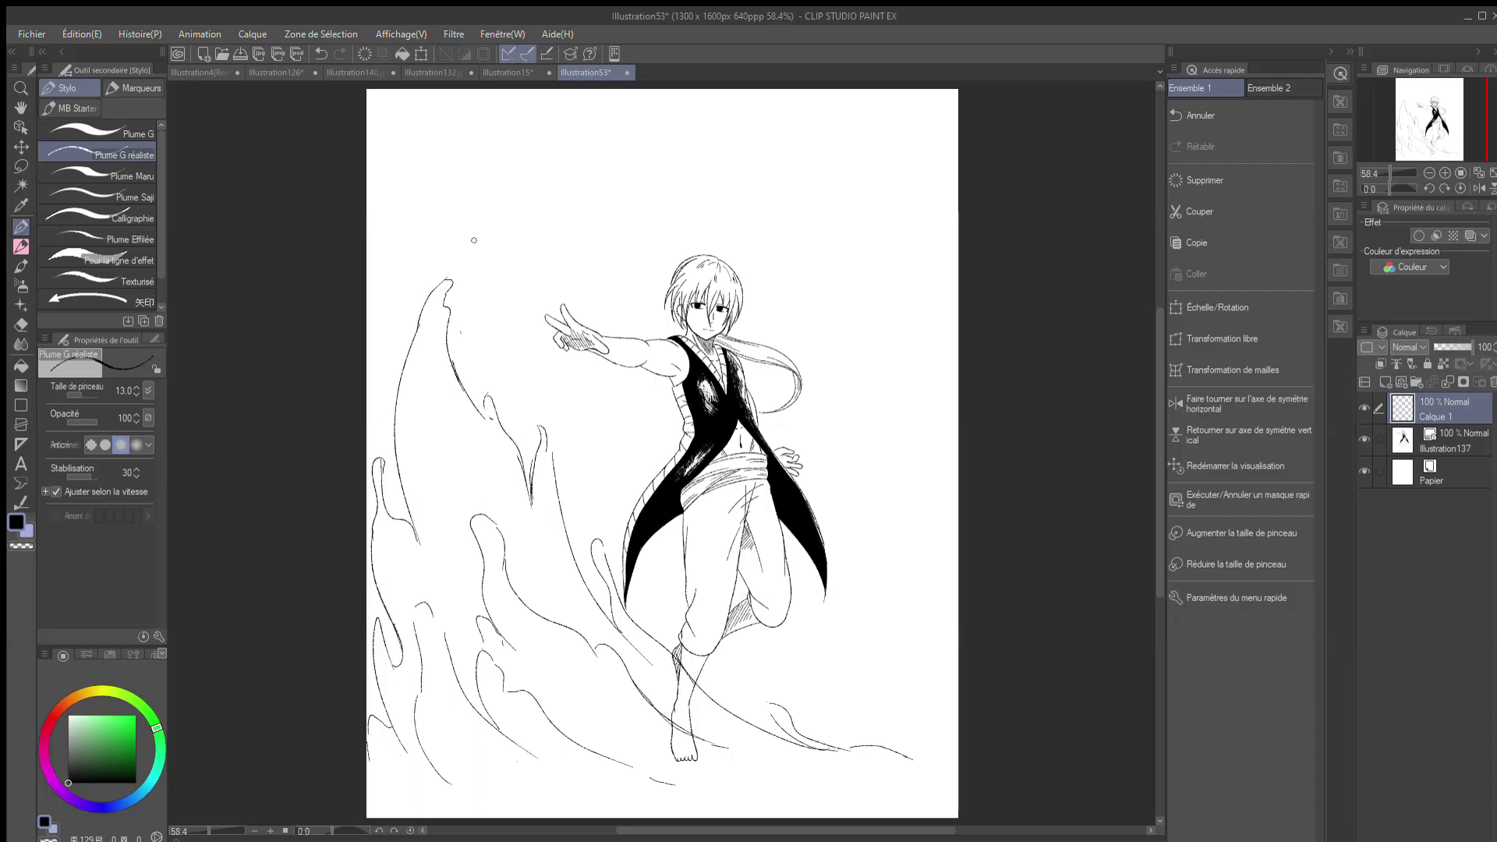
drag(399, 661, 402, 652)
Step: Open up the pointed notch below the outstretched hand and redraw the inner edge descending from its splash tip
key(e)
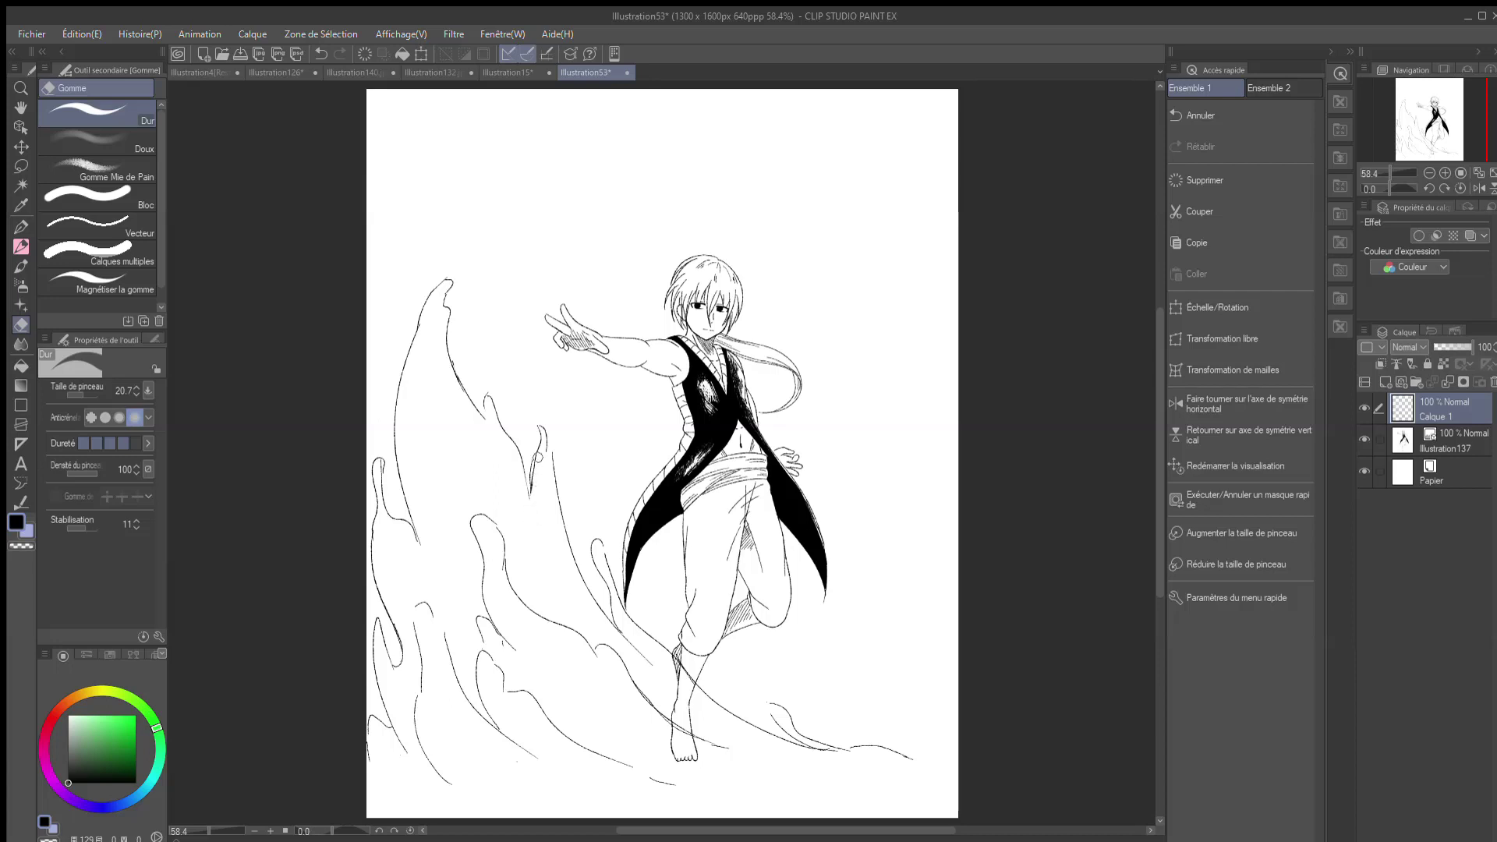
key(p)
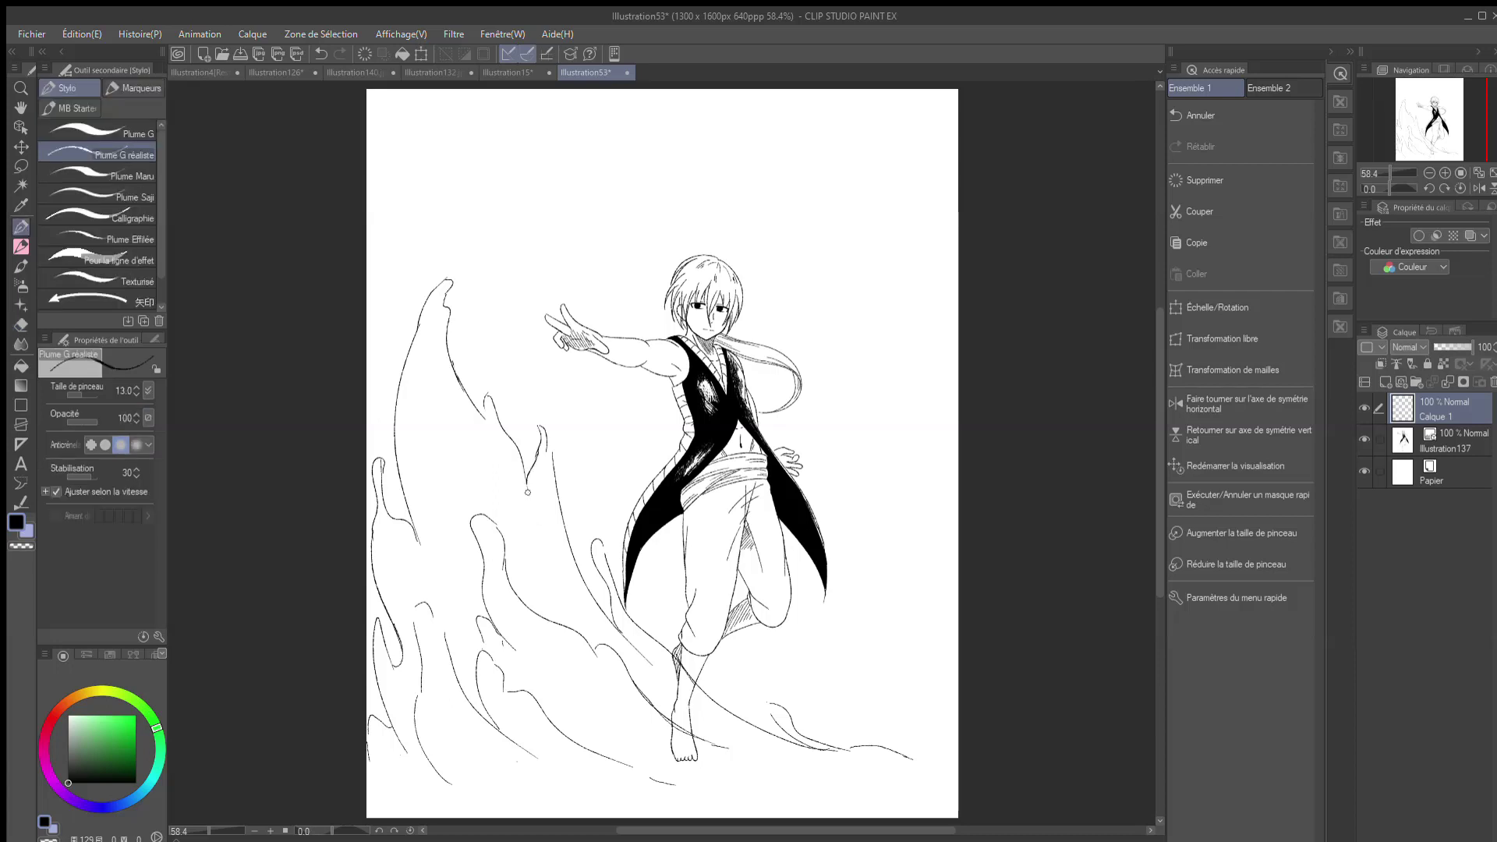
key(e)
drag(552, 449, 558, 502)
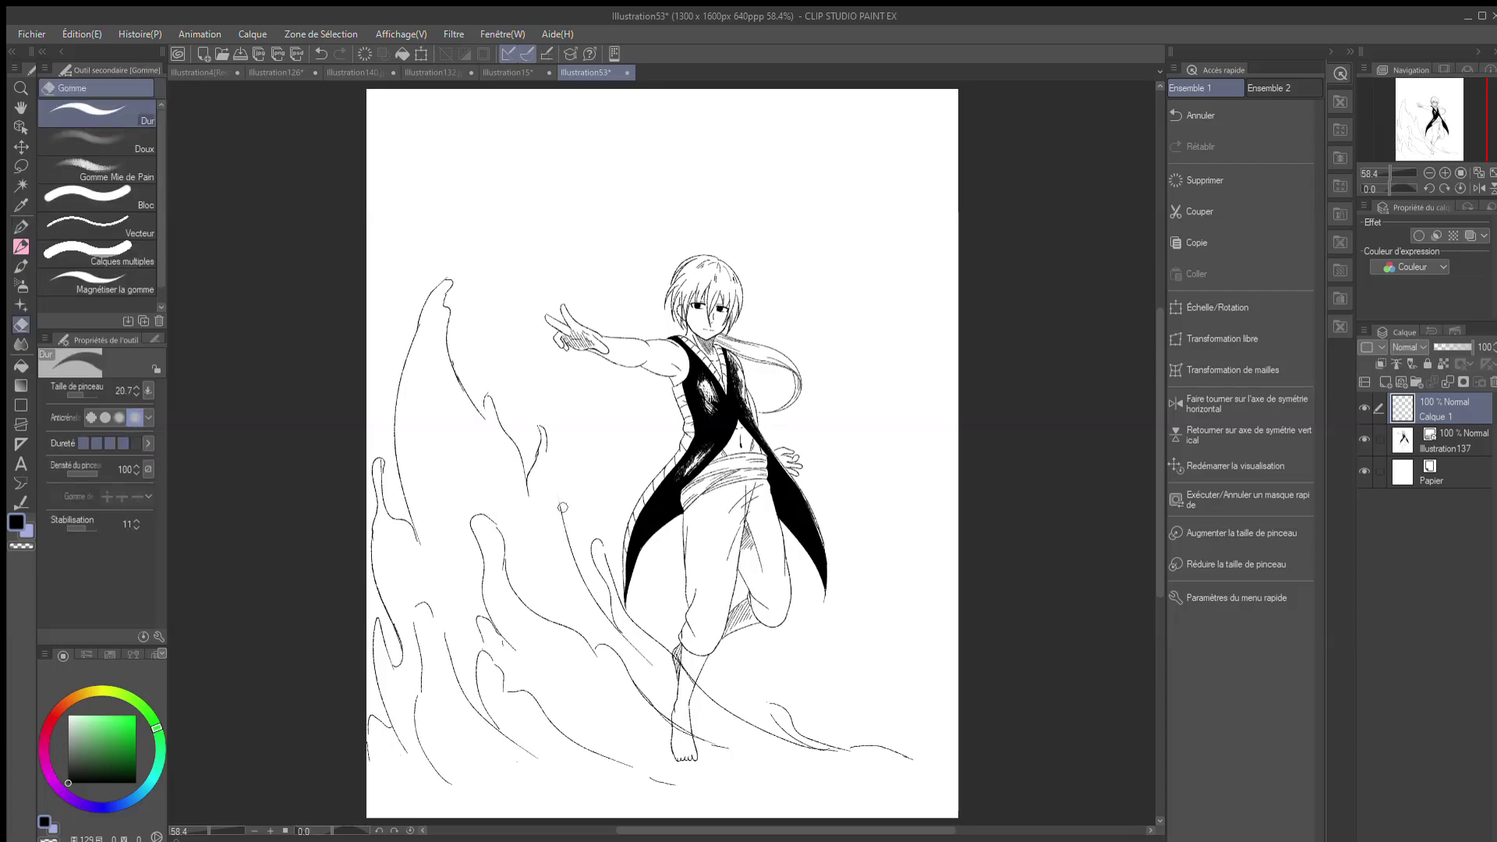
key(p)
drag(546, 447, 560, 514)
key(ctrl+z)
drag(554, 485, 573, 560)
key(ctrl+z)
key(ctrl+z)
key(ctrl+z)
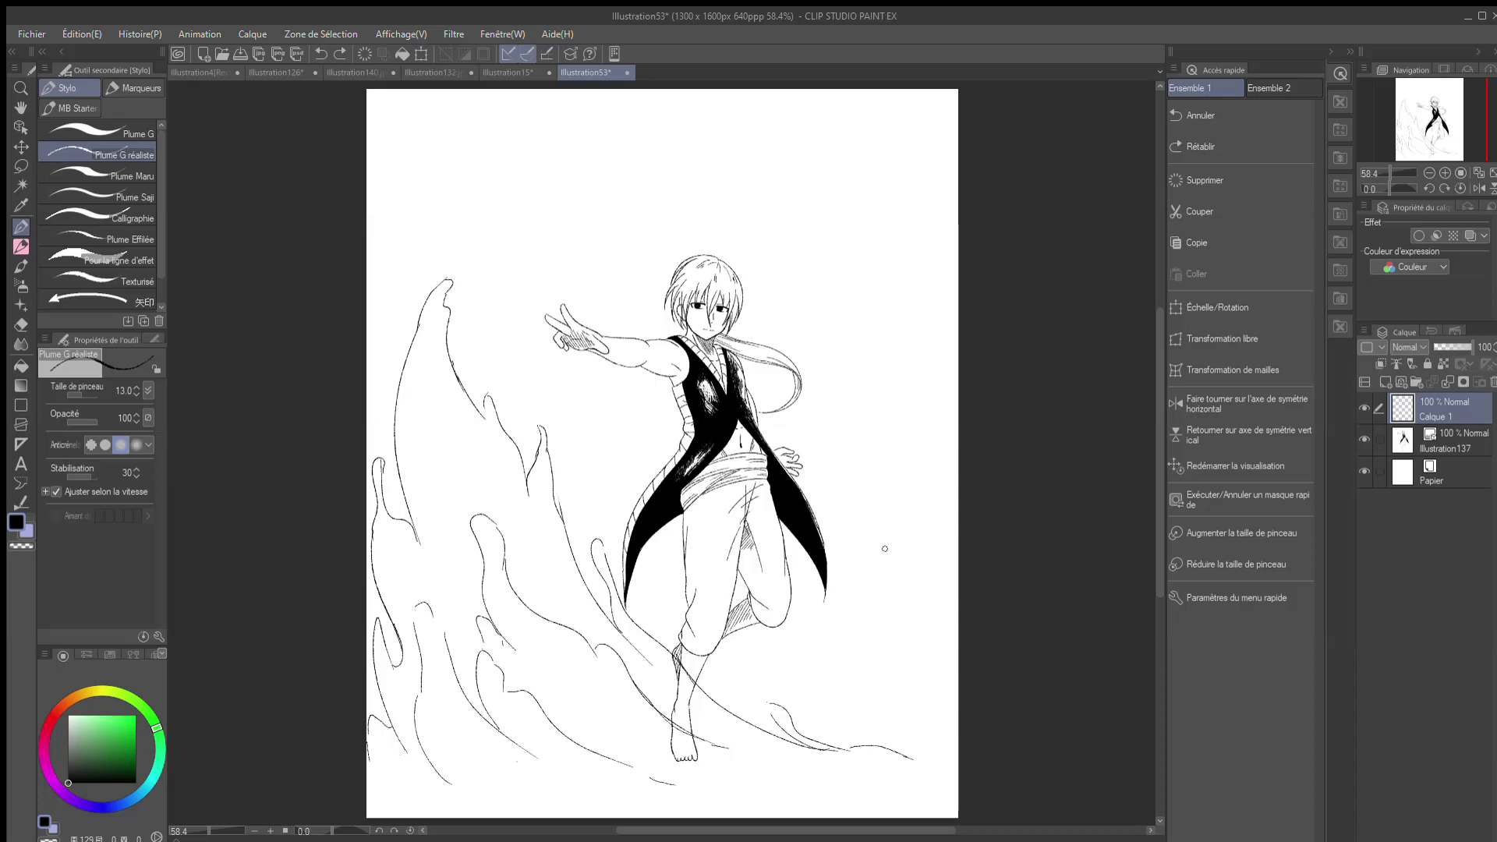
Step: Rework the top of the lower outer splash into a taller, narrow pointed tip with small inner folds
drag(384, 468, 396, 530)
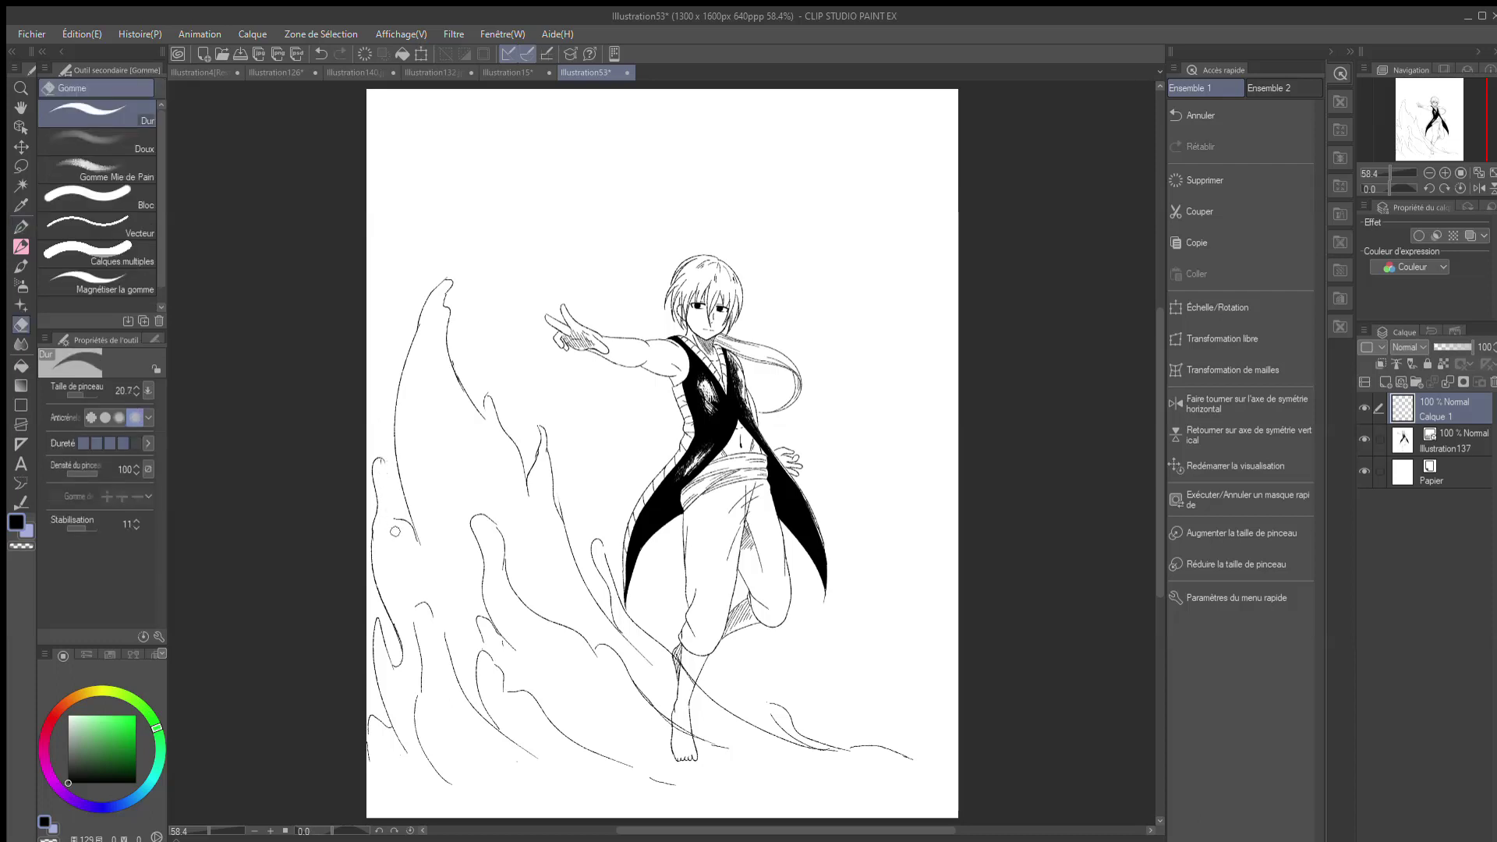
mouse_move(383, 459)
mouse_down()
mouse_move(389, 504)
mouse_move(413, 528)
mouse_up()
key(ctrl+z)
key(ctrl+z)
mouse_move(375, 483)
mouse_down()
mouse_move(381, 433)
mouse_move(397, 502)
mouse_up()
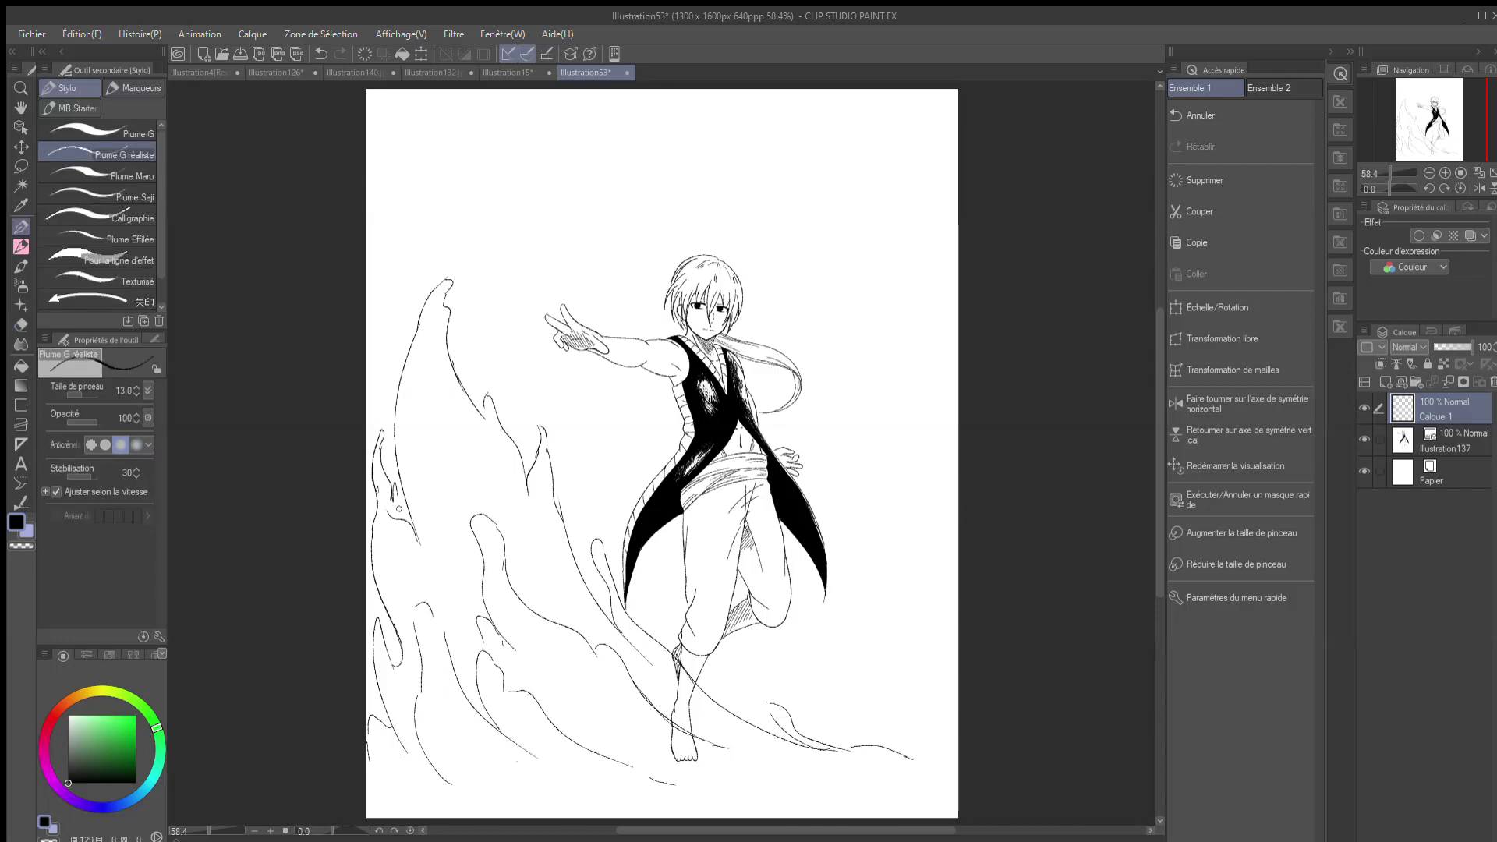
key(e)
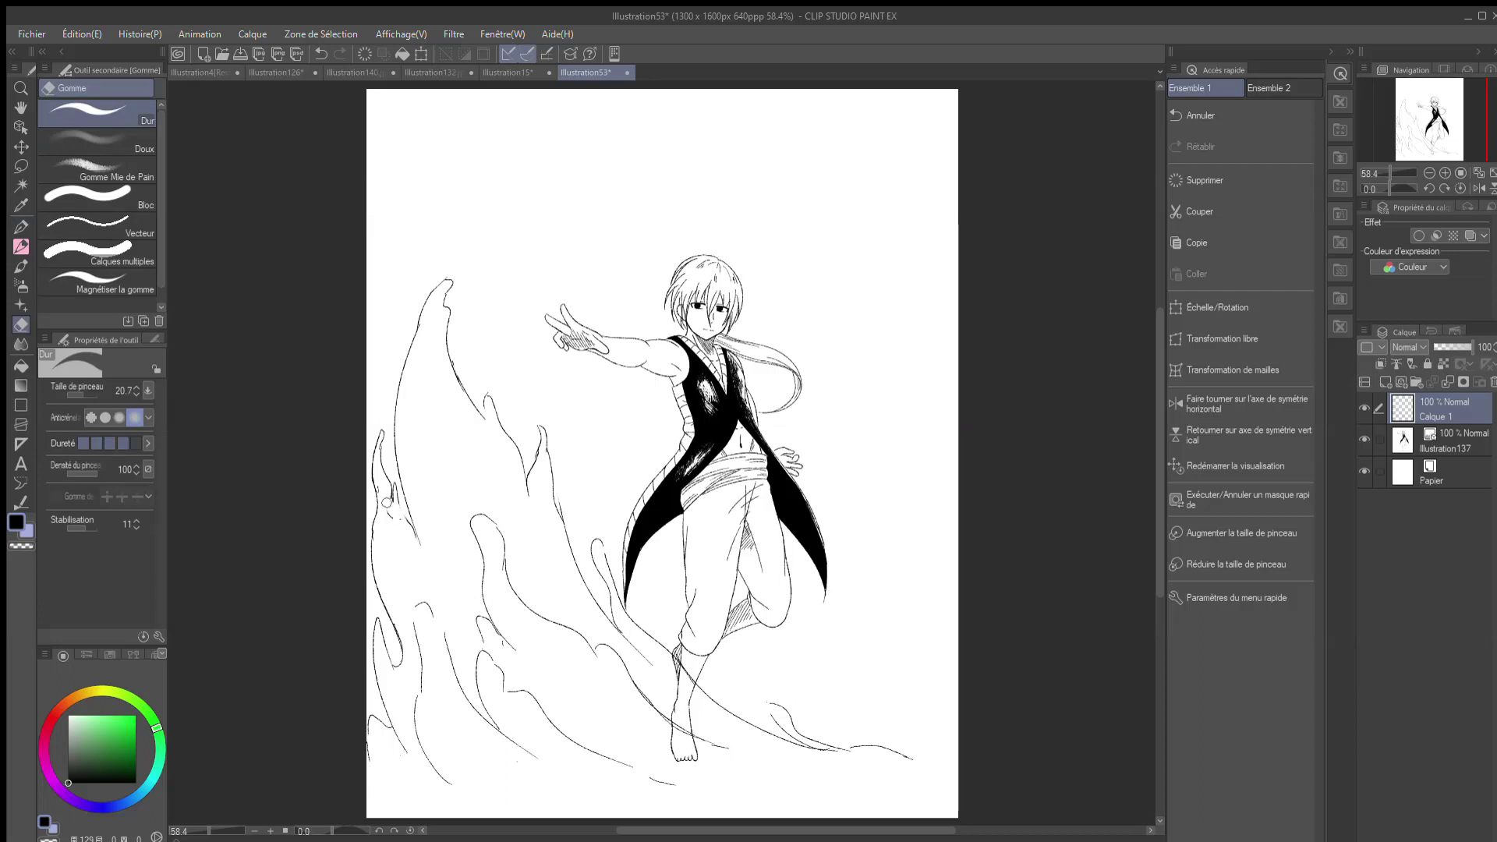
key(p)
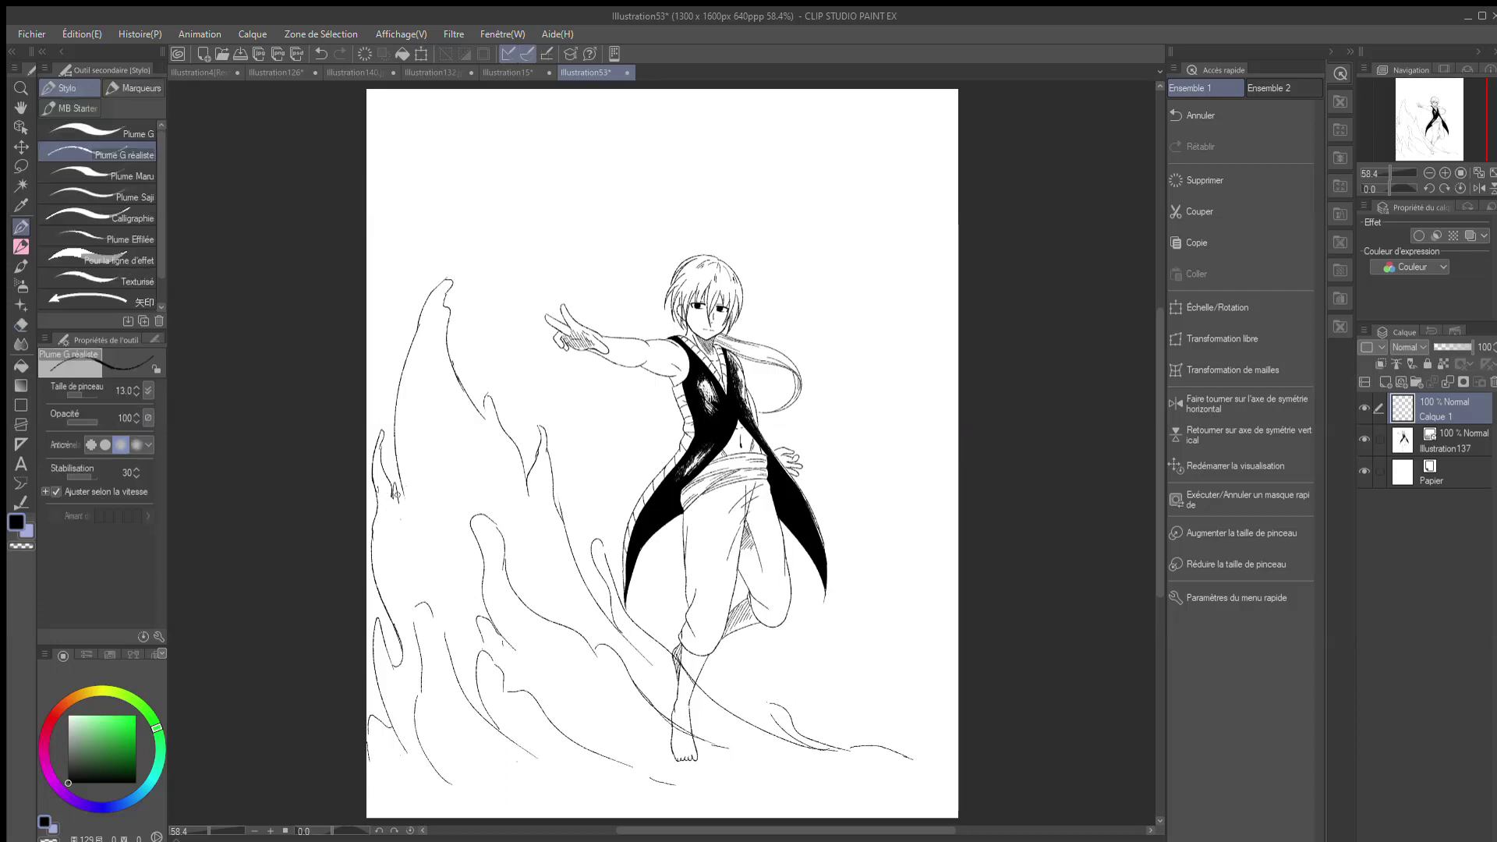
drag(398, 473, 413, 528)
Step: Clean up the lower outer edge and add small droplets inside the water
key(e)
mouse_move(386, 651)
mouse_down()
mouse_move(374, 608)
mouse_move(383, 629)
mouse_up()
key(p)
drag(520, 511, 522, 537)
Step: Draw a thin round-tipped splash strand crossing the outer edge beside the crest and curving down into the water
mouse_move(407, 406)
mouse_down()
mouse_move(379, 300)
mouse_move(433, 410)
mouse_up()
key(ctrl+z)
drag(390, 315, 452, 443)
Step: Erase the overlapping lines where the new strand meets the outer edge and redraw the joining contours
key(e)
drag(404, 352, 409, 367)
key(p)
key(e)
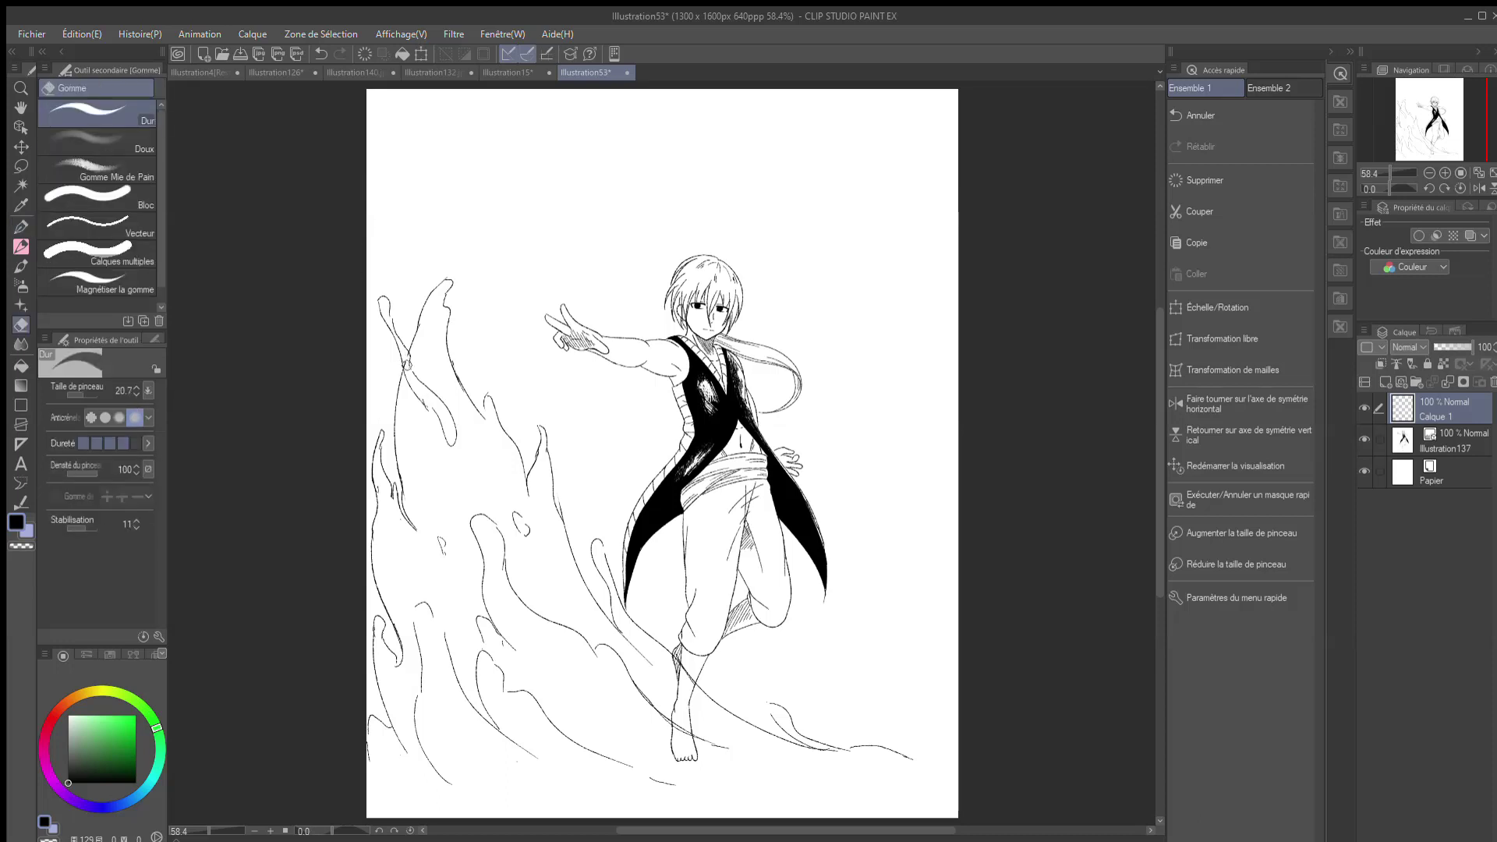
click(407, 367)
key(p)
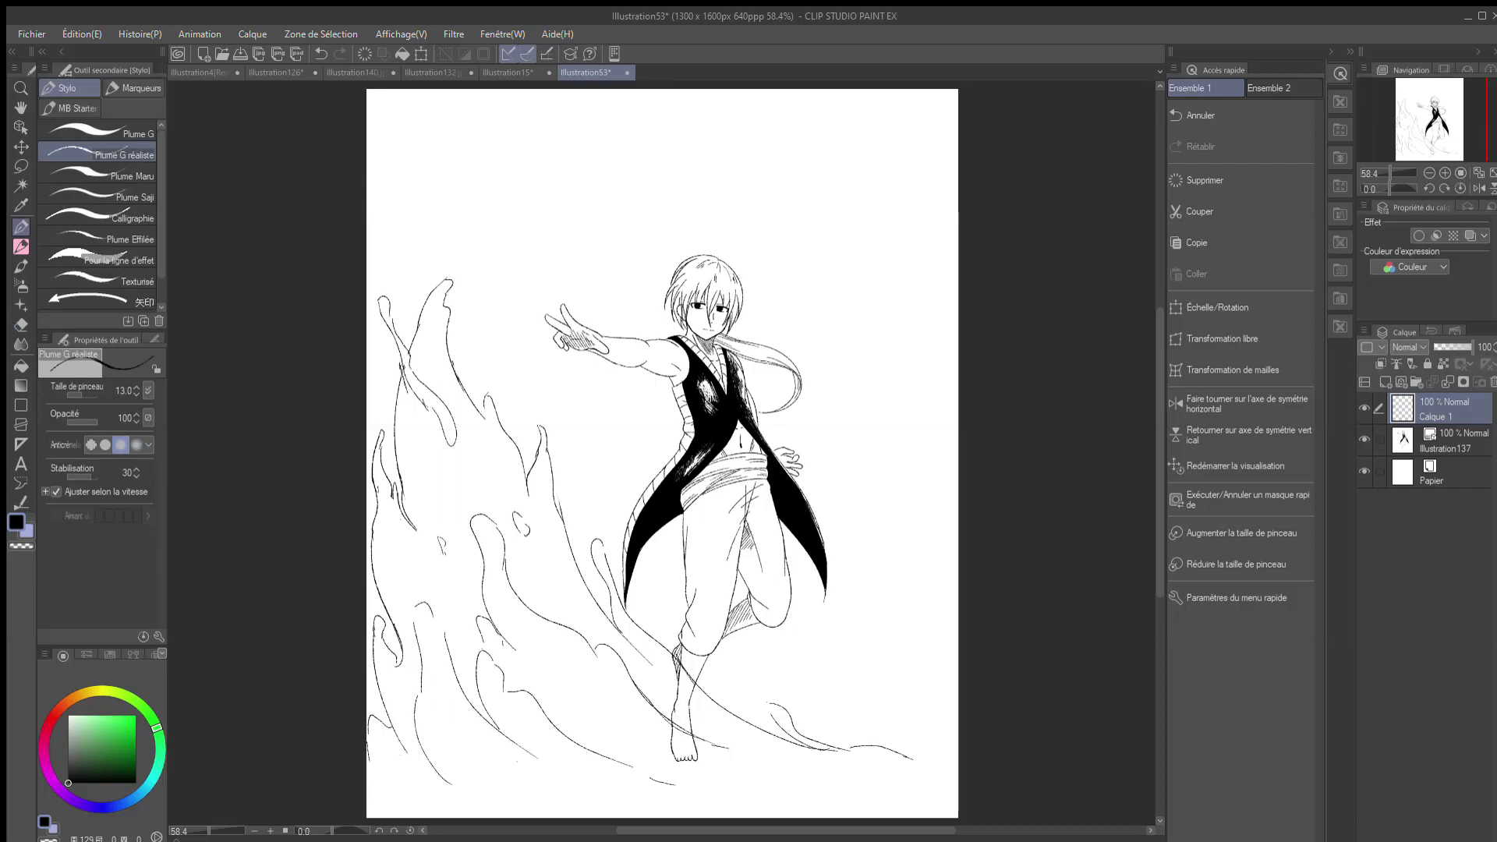
key(e)
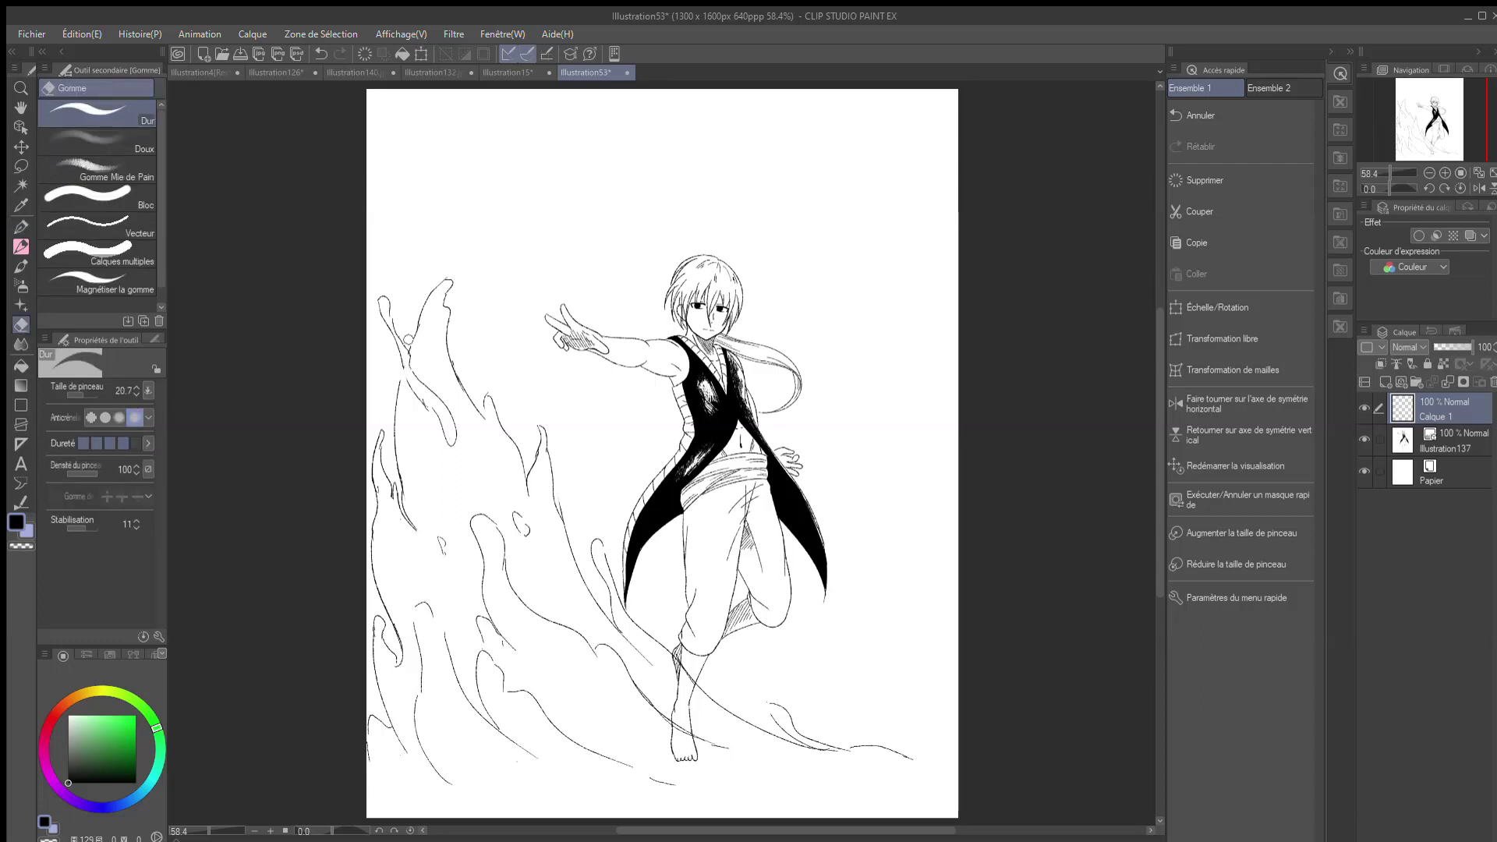
key(p)
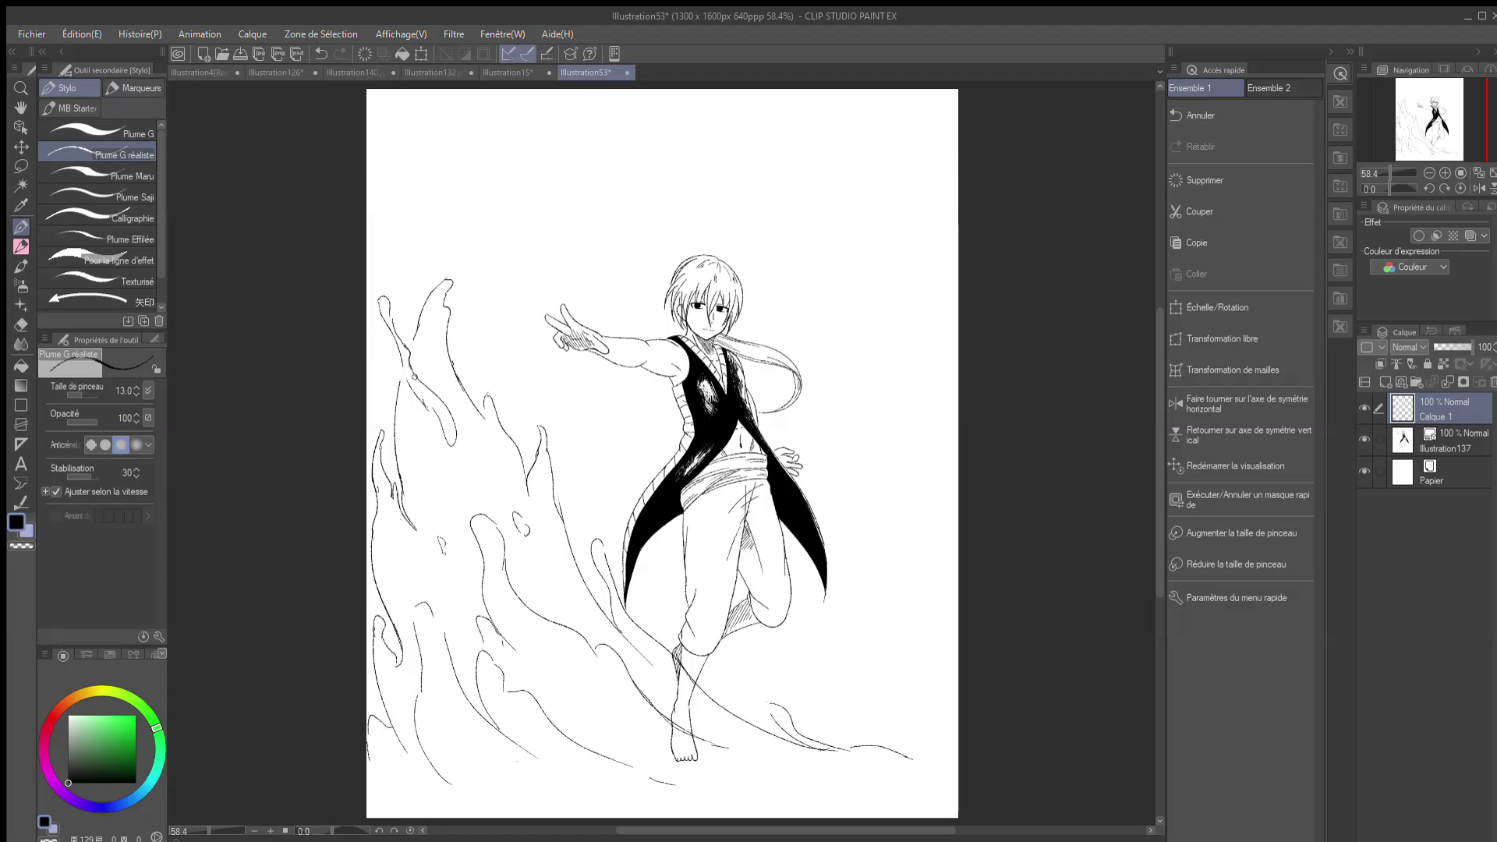
drag(399, 357, 411, 389)
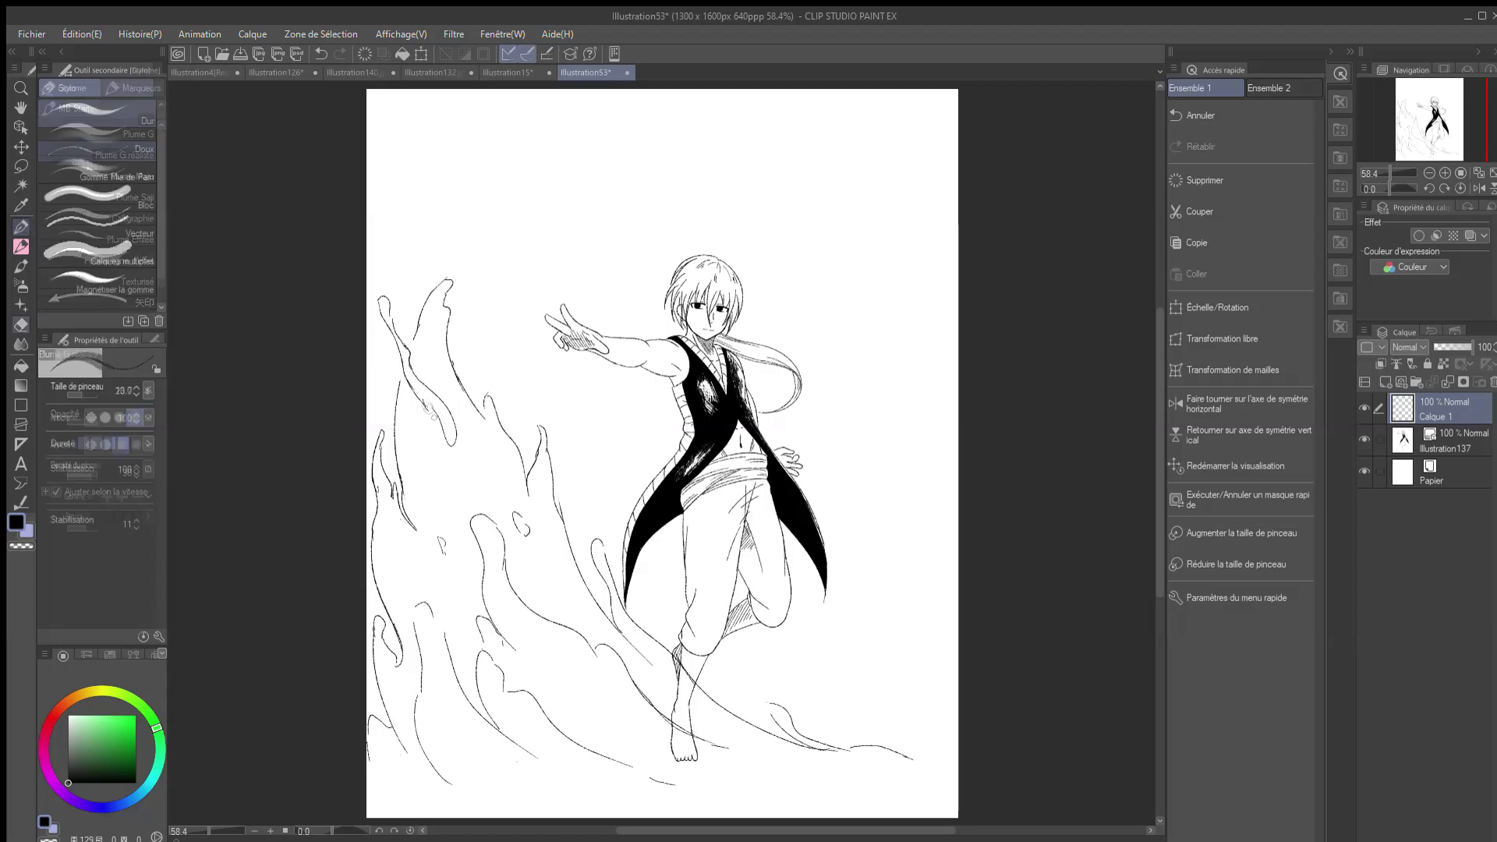
key(ctrl+z)
drag(407, 379, 436, 417)
Step: Add a small curved splash along the inner edge and scatter droplets inside the water, near the foot and above the crest
drag(470, 358, 525, 430)
key(ctrl+z)
drag(584, 506, 584, 518)
mouse_move(442, 592)
mouse_down()
mouse_move(443, 606)
mouse_move(406, 598)
mouse_up()
drag(536, 590, 538, 603)
drag(745, 687, 751, 696)
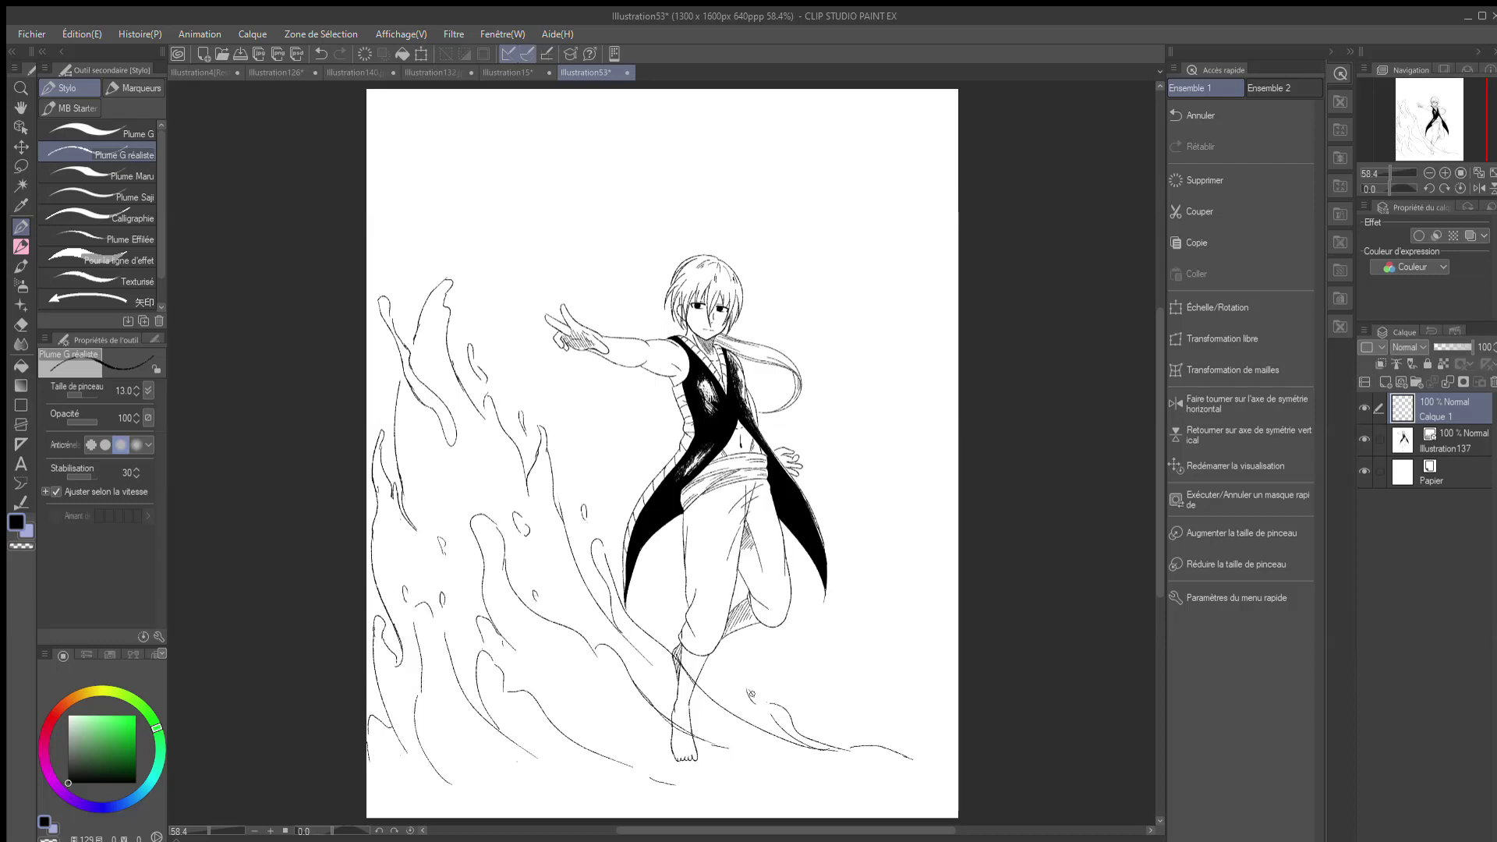
drag(440, 245, 436, 266)
Step: Try a long sweep along the inner water edge and a narrow curved splash beside the crest
mouse_move(655, 692)
mouse_down()
mouse_move(524, 569)
mouse_move(454, 374)
mouse_move(442, 391)
mouse_up()
key(ctrl+z)
mouse_move(485, 330)
mouse_down()
mouse_move(480, 267)
mouse_move(519, 276)
mouse_move(478, 237)
mouse_move(509, 234)
mouse_up()
drag(511, 245, 515, 258)
key(ctrl+z)
key(ctrl+z)
key(ctrl+z)
key(ctrl+z)
key(ctrl+z)
key(ctrl+z)
key(ctrl+z)
Step: Try several curved splash strands with droplets between the water and the character's coat
mouse_move(473, 310)
mouse_down()
mouse_move(506, 252)
mouse_move(500, 329)
mouse_up()
mouse_move(626, 483)
mouse_down()
mouse_move(568, 378)
mouse_move(577, 419)
mouse_up()
key(ctrl+z)
mouse_move(577, 422)
mouse_down()
mouse_move(574, 451)
mouse_move(605, 486)
mouse_up()
drag(612, 492, 615, 508)
key(ctrl+z)
key(ctrl+z)
drag(575, 416, 618, 511)
key(ctrl+z)
drag(615, 473, 621, 499)
drag(577, 425, 569, 449)
drag(601, 453, 600, 460)
key(ctrl+z)
key(ctrl+z)
key(ctrl+z)
key(ctrl+z)
key(ctrl+z)
key(ctrl+z)
key(ctrl+z)
key(ctrl+z)
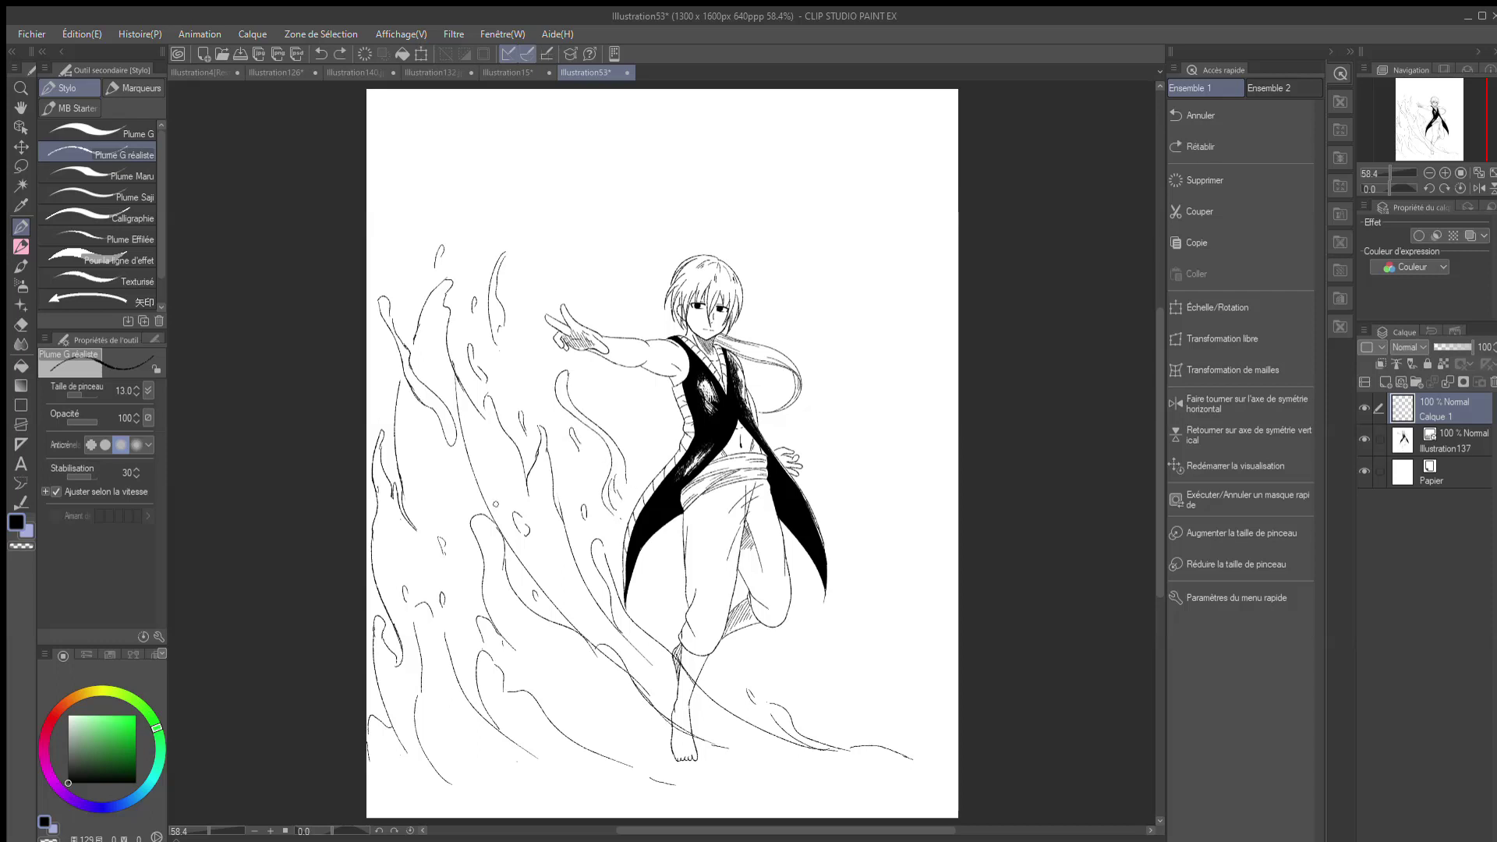
Step: Draw a wavy splash strand below the outstretched hand, curving down toward the coat tail
click(340, 53)
drag(585, 477, 555, 379)
drag(556, 400, 613, 496)
Step: Scatter small droplets beside the wave crest and around the character's body and legs
drag(492, 301, 499, 342)
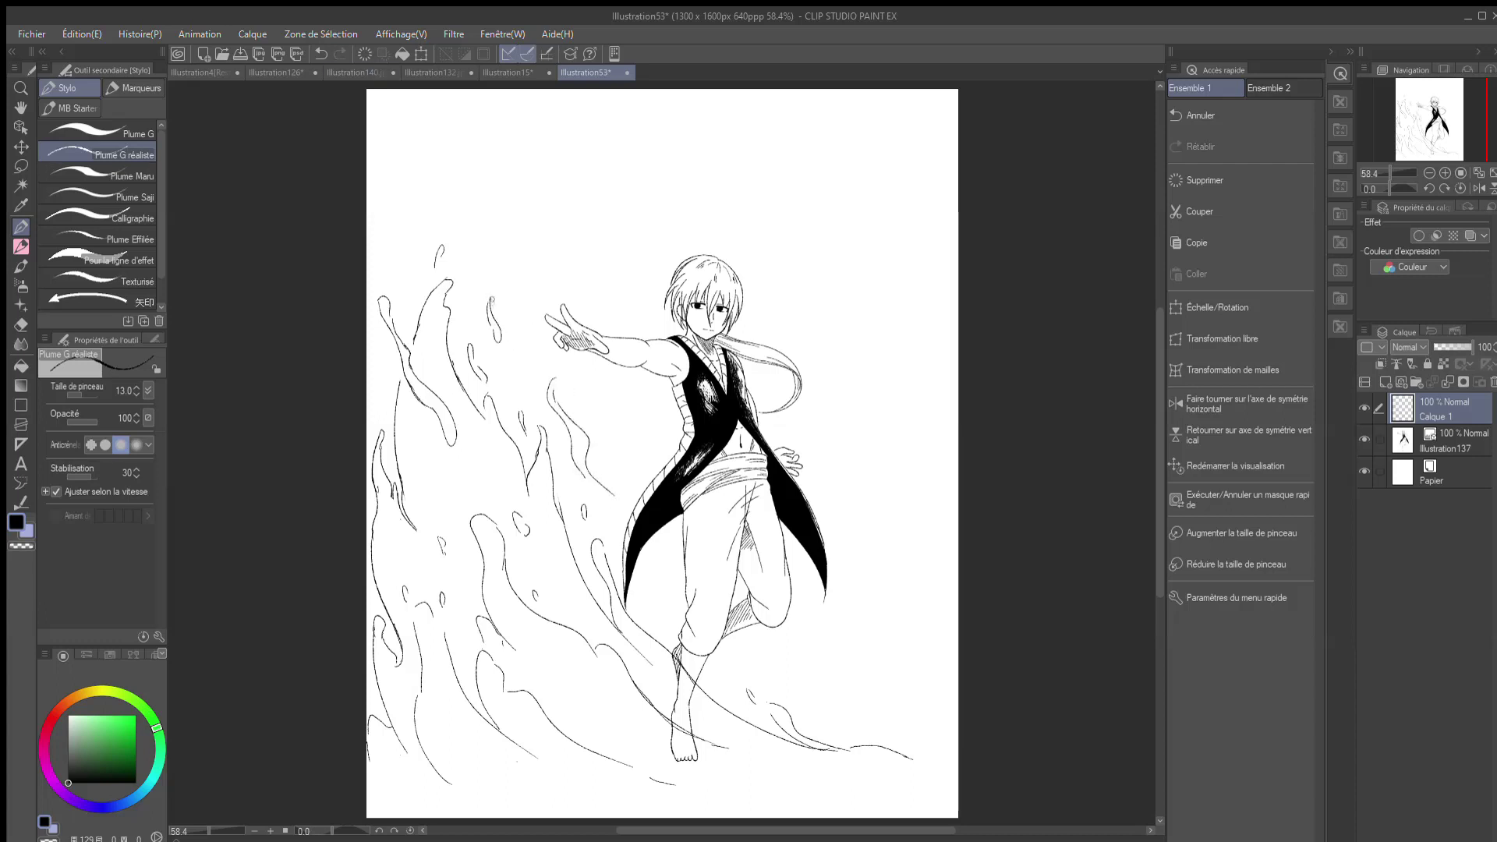
drag(470, 278, 471, 290)
drag(515, 359, 520, 382)
drag(663, 554, 684, 591)
key(ctrl+z)
drag(666, 583, 668, 571)
drag(633, 474, 631, 477)
Step: Create a layer above the character and paint a white splash shape over the coat tail with Plume G
click(1445, 441)
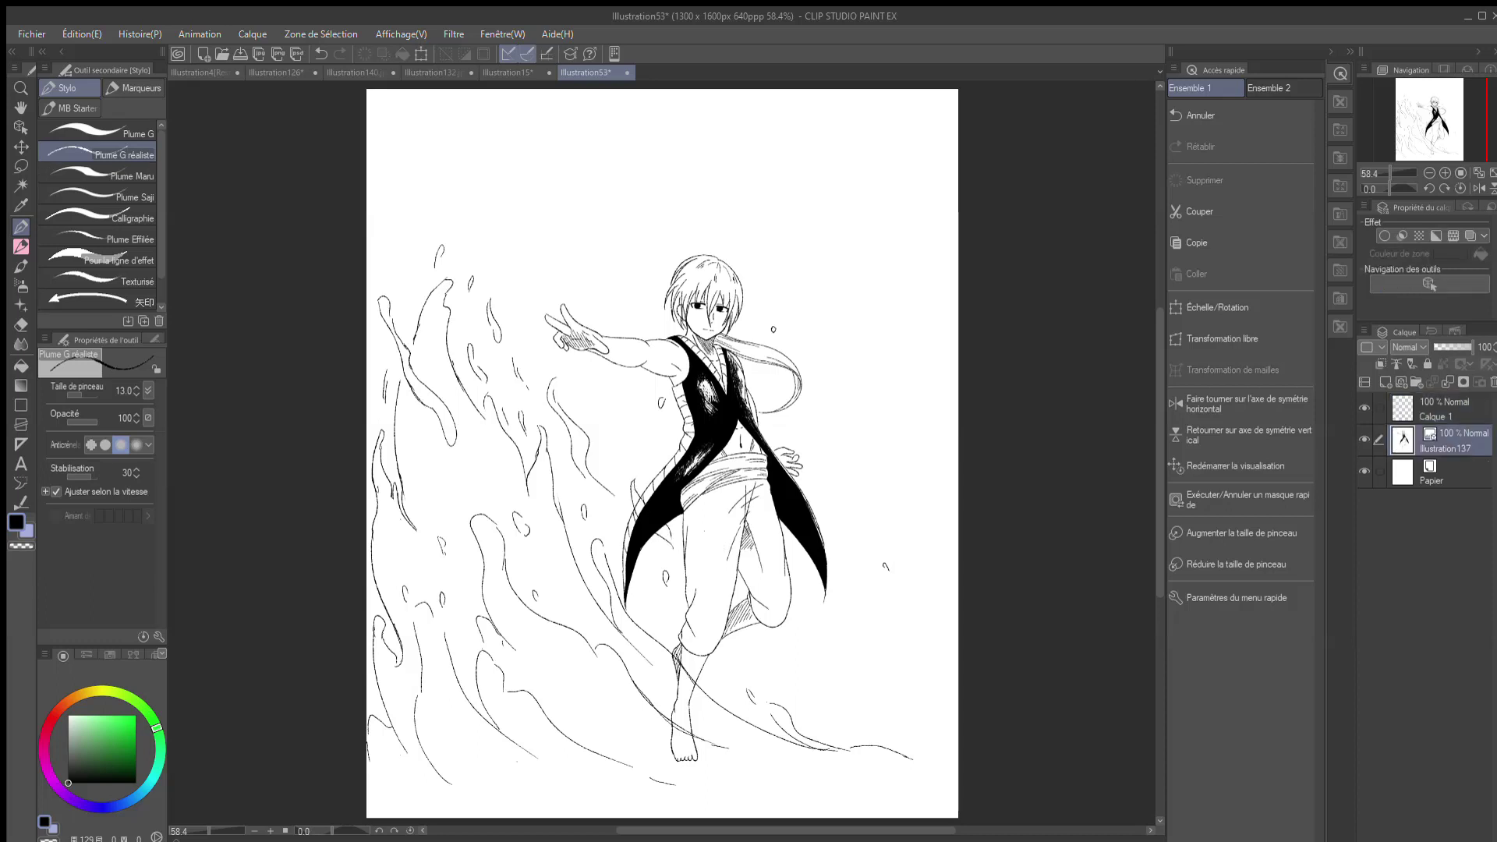
click(1385, 382)
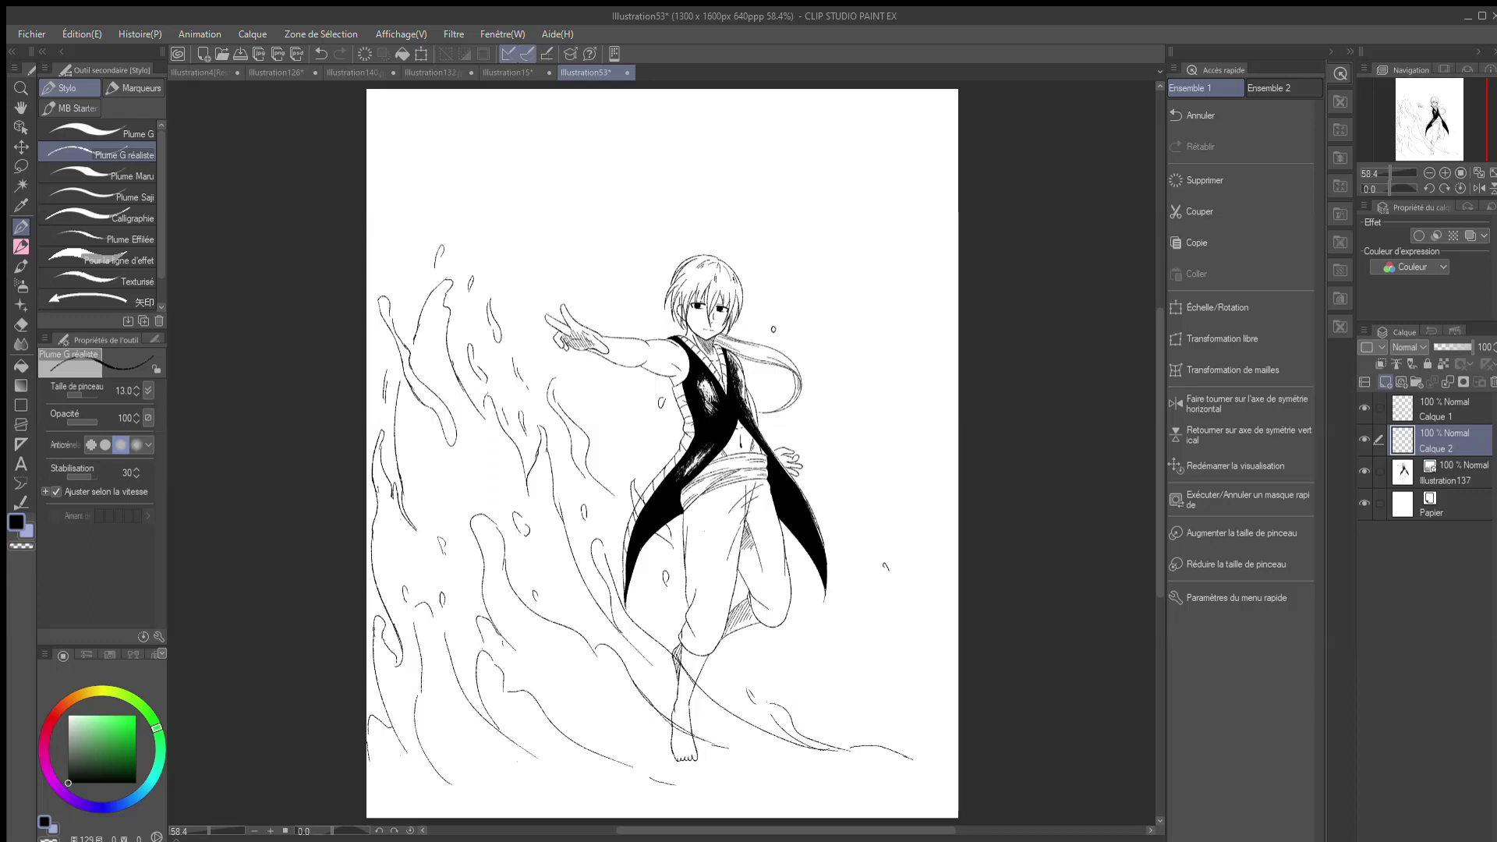
click(97, 131)
click(69, 716)
drag(633, 499, 670, 550)
drag(627, 471, 678, 550)
key(ctrl+z)
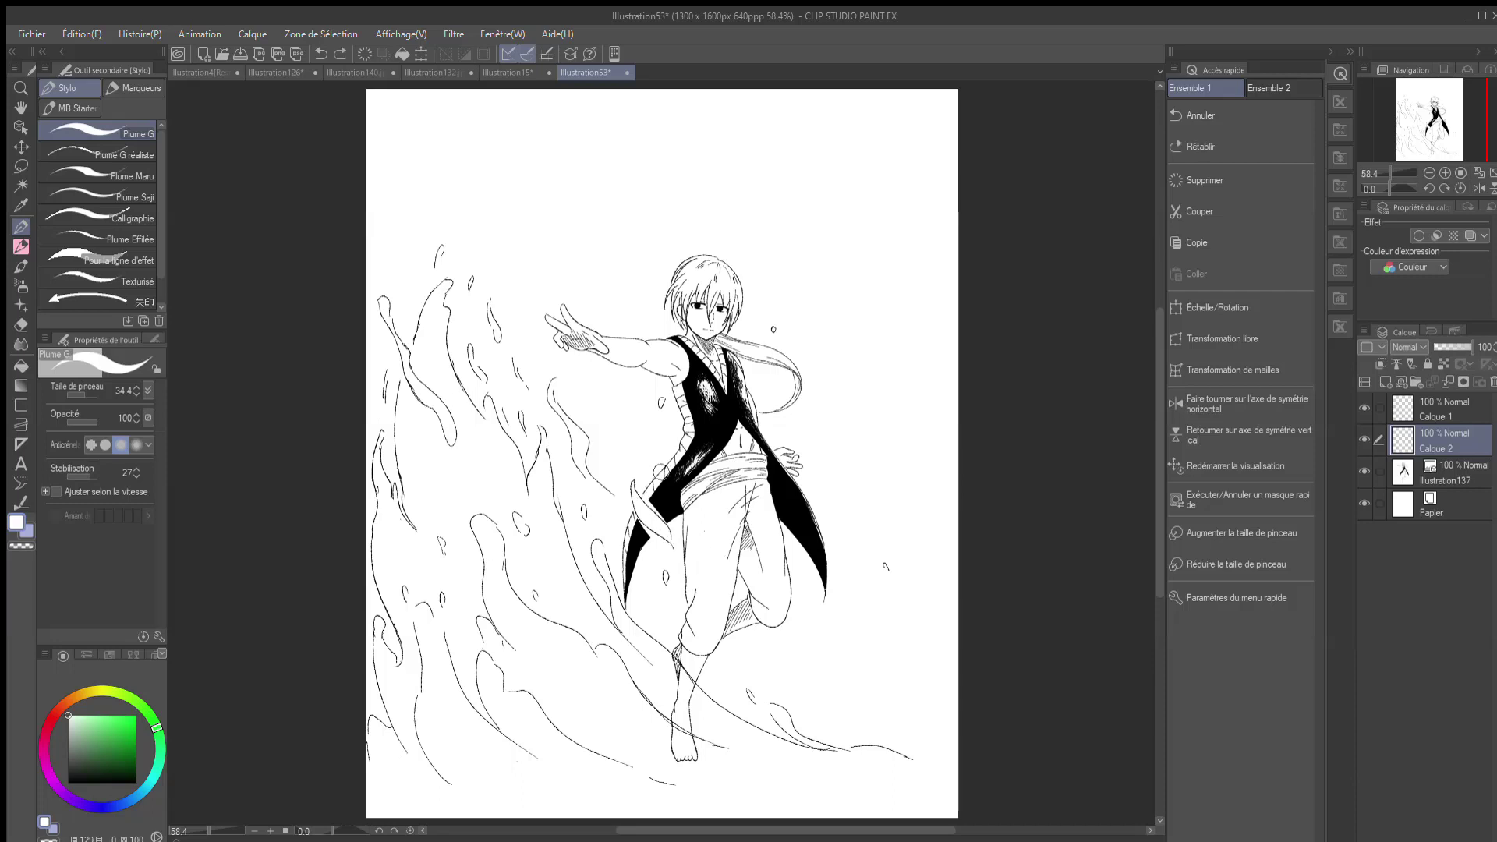
drag(632, 482, 665, 538)
drag(633, 488, 664, 521)
Step: Outline the white splash in black with Plume G réaliste on Calque 1, and add a small splash near the foot
click(1444, 410)
click(98, 153)
drag(78, 744, 68, 782)
drag(621, 443, 646, 502)
key(e)
key(p)
drag(753, 681, 736, 662)
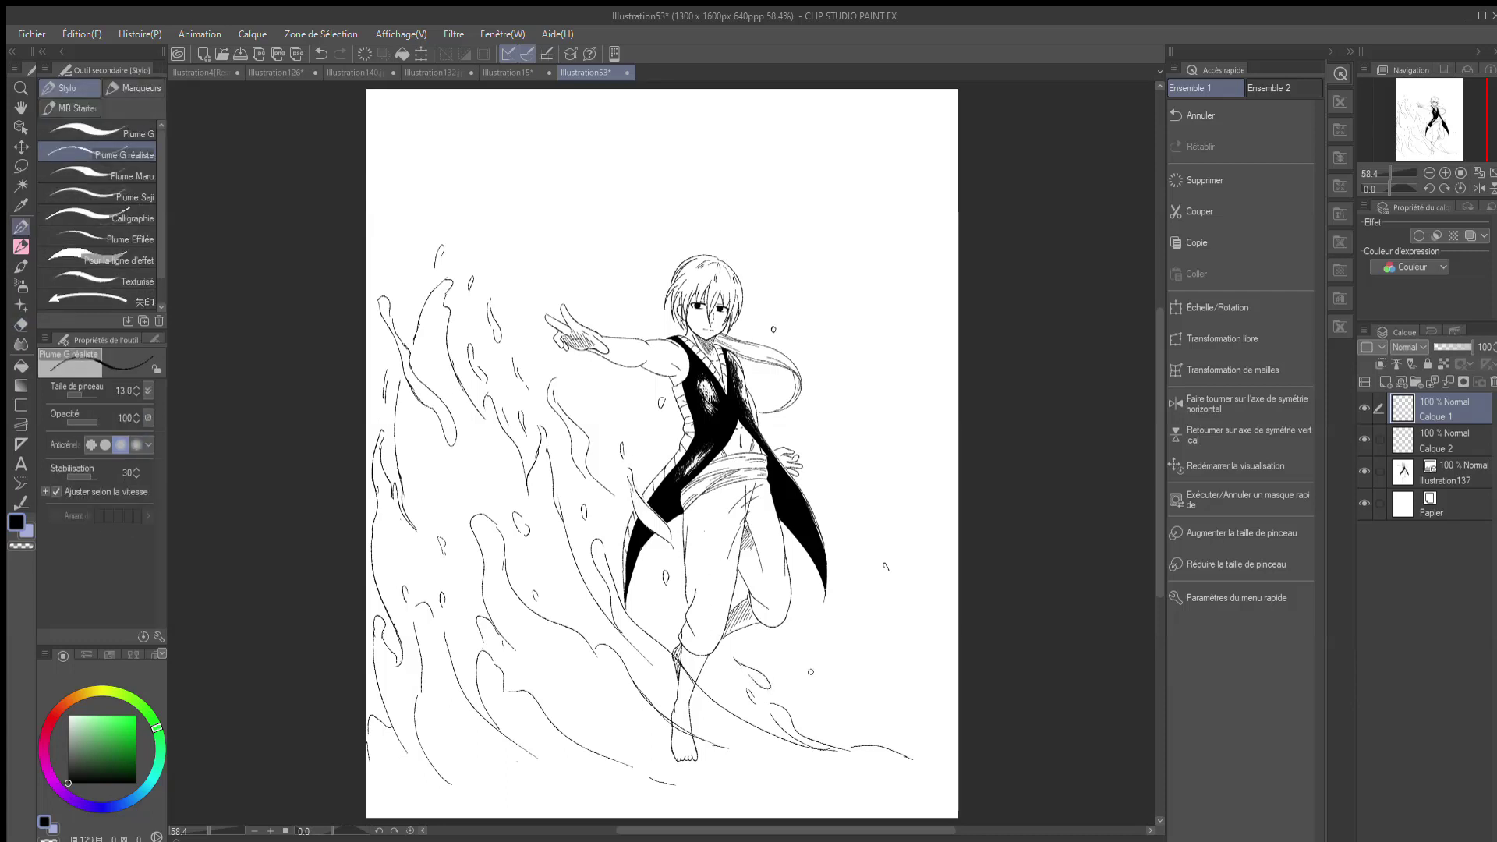
Step: Erase and rework the inner water edge around the curled tip beside the coat tail
key(e)
mouse_move(560, 494)
mouse_down()
mouse_move(571, 559)
mouse_move(552, 485)
mouse_move(633, 655)
mouse_move(562, 526)
mouse_move(618, 627)
mouse_up()
key(p)
key(ctrl+z)
key(ctrl+z)
key(ctrl+z)
Step: Add thin flowing hatch lines along the upper water folds and inside the middle wave
drag(402, 407, 421, 521)
drag(421, 467, 441, 534)
drag(445, 364, 473, 457)
drag(461, 391, 484, 460)
drag(508, 632, 577, 692)
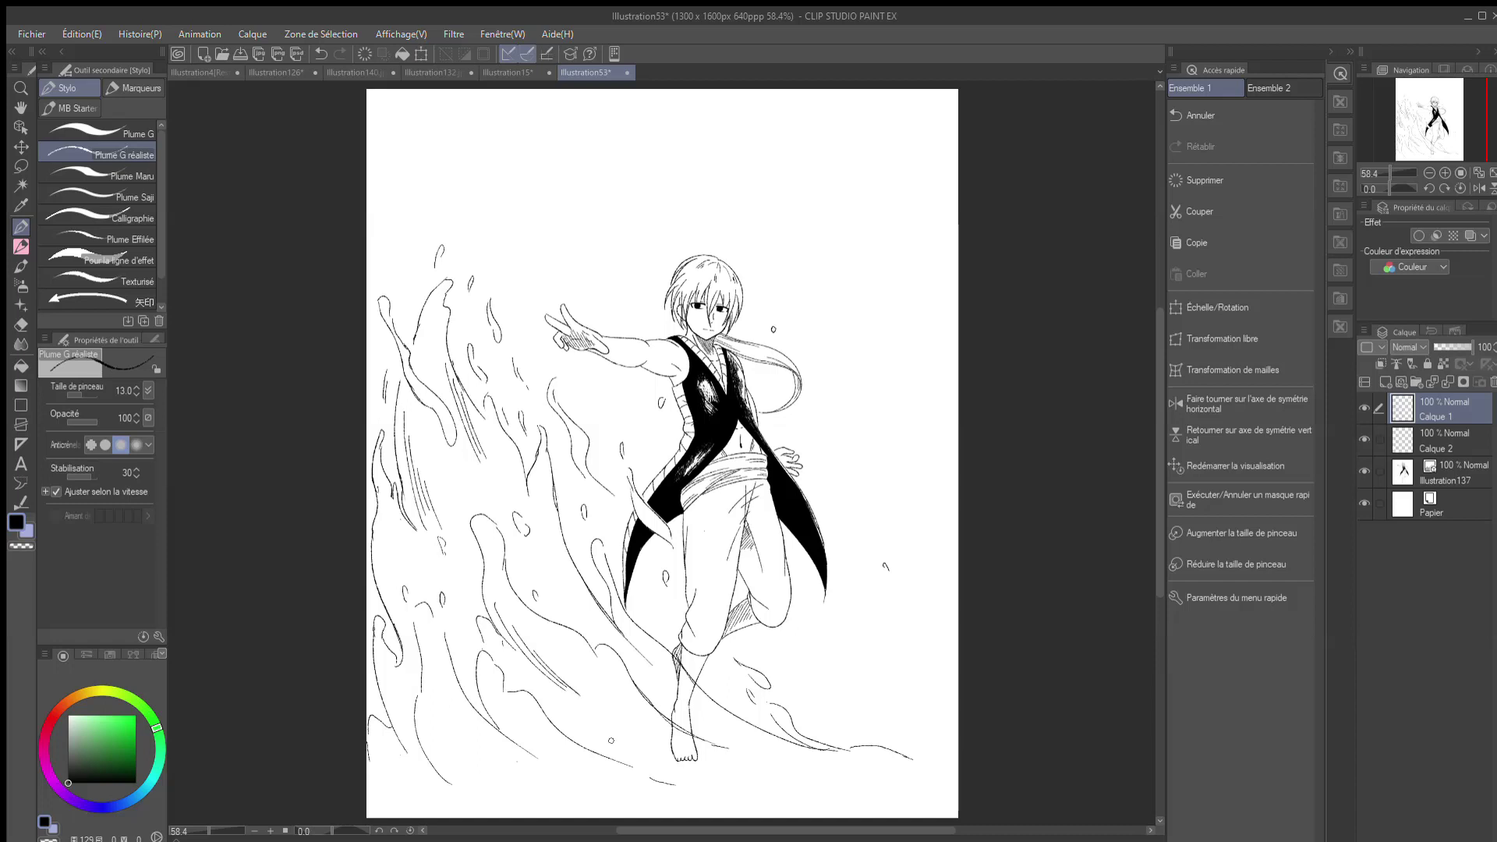
Step: Add ripple lines at the water's base and long curved hatching inside the lower wave folds
mouse_move(475, 768)
mouse_down()
mouse_move(525, 773)
mouse_move(631, 814)
mouse_up()
drag(416, 700, 442, 768)
drag(422, 713, 446, 772)
mouse_move(420, 639)
mouse_down()
mouse_move(453, 738)
mouse_move(496, 752)
mouse_move(490, 707)
mouse_move(563, 761)
mouse_up()
drag(495, 703, 583, 764)
mouse_move(527, 724)
mouse_down()
mouse_move(665, 779)
mouse_move(561, 721)
mouse_move(631, 756)
mouse_up()
drag(568, 705, 643, 747)
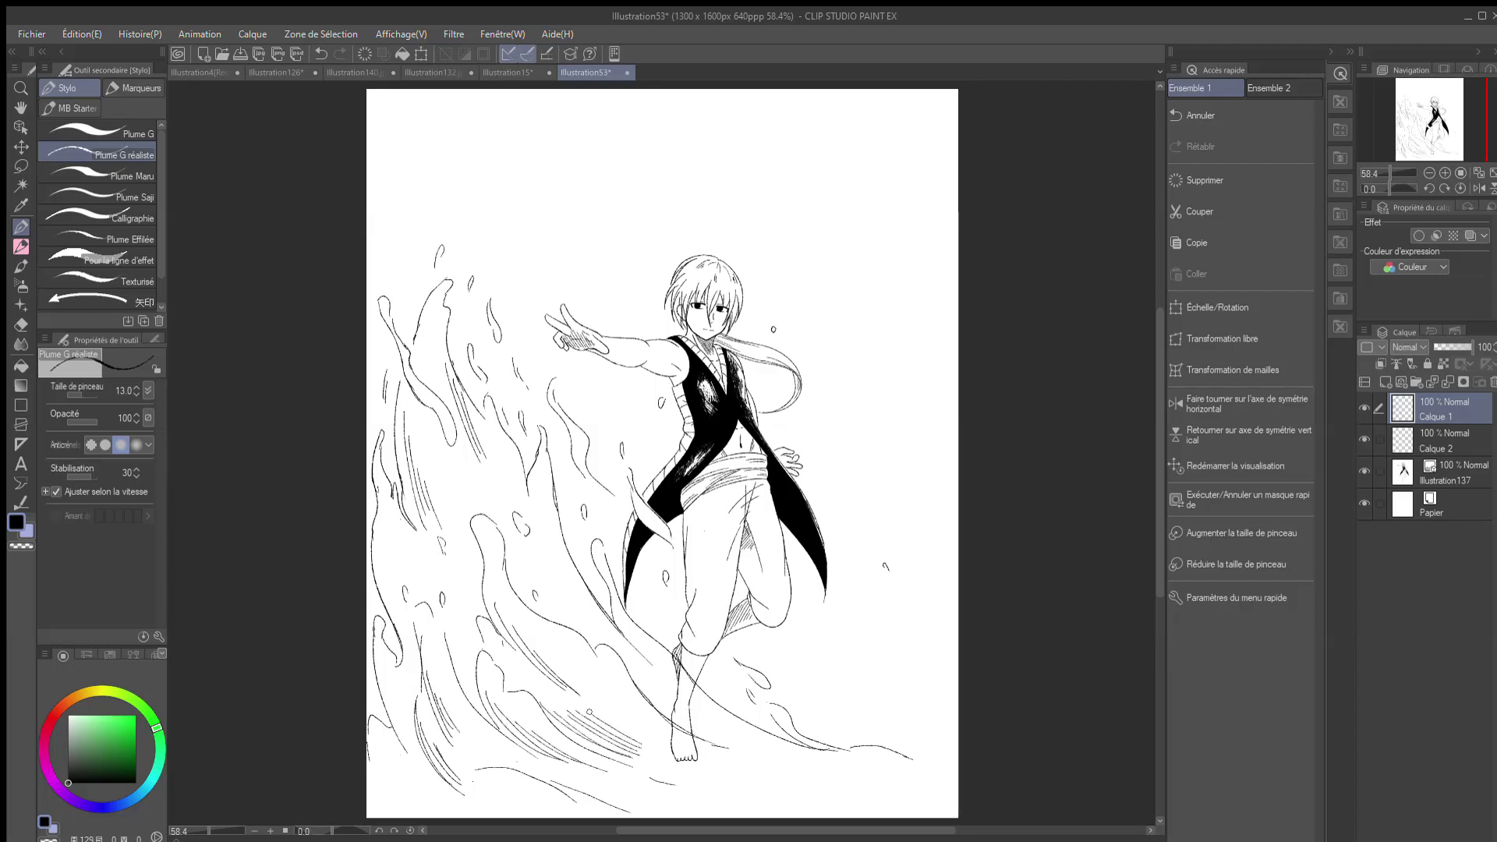
Step: Add long curved hatching inside the central wave folds and shade the neighbouring crest with thin strokes
mouse_move(549, 522)
mouse_down()
mouse_move(604, 624)
mouse_move(577, 604)
mouse_up()
drag(544, 554, 570, 611)
drag(538, 544, 555, 600)
drag(528, 544, 540, 582)
drag(520, 544, 535, 582)
drag(512, 531, 522, 574)
mouse_move(517, 563)
mouse_down()
mouse_move(527, 582)
mouse_move(467, 653)
mouse_move(477, 679)
mouse_up()
mouse_move(454, 591)
mouse_down()
mouse_move(471, 653)
mouse_move(471, 635)
mouse_up()
mouse_move(456, 563)
mouse_down()
mouse_move(473, 635)
mouse_move(470, 618)
mouse_up()
drag(460, 554, 474, 599)
Step: Add short hatch strokes to the tall left crest, the central wave tip and the wave crossing the character's lower leg
drag(415, 320, 436, 390)
drag(539, 461, 542, 491)
drag(546, 471, 554, 495)
drag(668, 660, 723, 715)
drag(671, 667, 714, 714)
Step: Draw flowing ripple lines along the water's base, from beyond the foot back to the lower-left edge of the canvas
drag(714, 773, 886, 797)
drag(816, 762, 836, 775)
drag(855, 774, 889, 780)
key(ctrl+z)
mouse_move(644, 754)
mouse_down()
mouse_move(708, 787)
mouse_move(693, 807)
mouse_up()
drag(648, 782, 716, 803)
mouse_move(383, 736)
mouse_down()
mouse_move(416, 800)
mouse_move(438, 807)
mouse_up()
drag(397, 778, 404, 803)
drag(367, 688, 372, 711)
Step: Add small droplets above the waves, plus a curved splash near the outstretched hand and a curled one farther up
drag(396, 540, 404, 573)
drag(487, 480, 487, 489)
drag(582, 249, 586, 255)
mouse_move(531, 295)
mouse_down()
mouse_move(558, 230)
mouse_move(604, 195)
mouse_move(582, 198)
mouse_up()
key(ctrl+z)
key(ctrl+z)
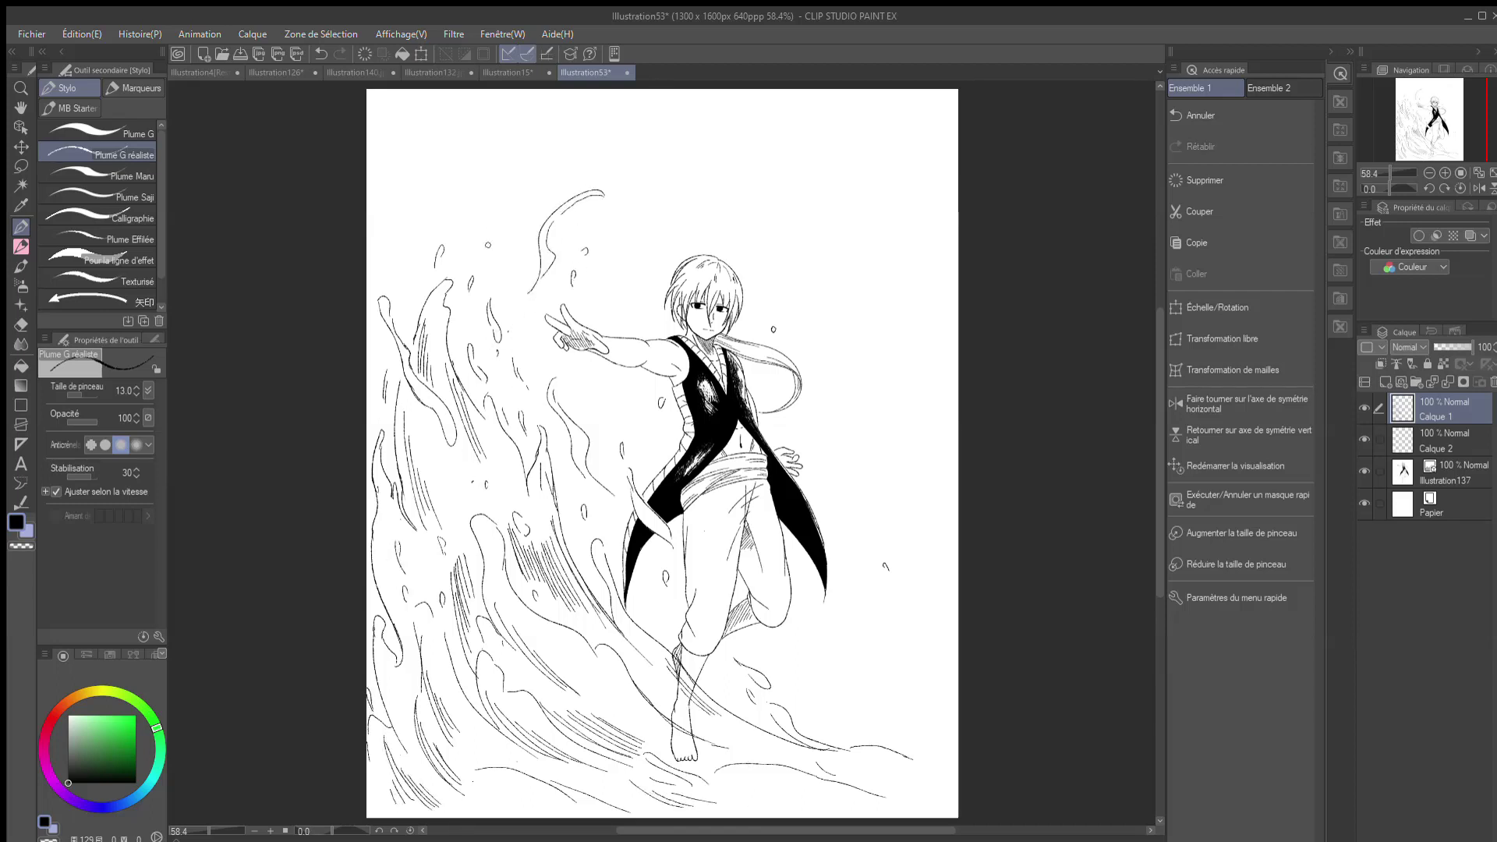
mouse_move(460, 196)
mouse_down()
mouse_move(482, 162)
mouse_move(465, 185)
mouse_up()
drag(466, 191, 491, 216)
mouse_move(862, 164)
mouse_down()
mouse_move(857, 275)
mouse_move(695, 210)
mouse_up()
key(ctrl+z)
drag(804, 185, 835, 290)
key(ctrl+z)
mouse_move(825, 265)
mouse_down()
mouse_move(803, 176)
mouse_move(836, 219)
mouse_up()
mouse_move(873, 358)
mouse_down()
mouse_move(808, 316)
mouse_move(776, 328)
mouse_up()
drag(779, 286, 823, 282)
key(ctrl+z)
key(ctrl+z)
key(ctrl+z)
mouse_move(789, 189)
mouse_down()
mouse_move(793, 232)
mouse_move(873, 205)
mouse_move(846, 194)
mouse_up()
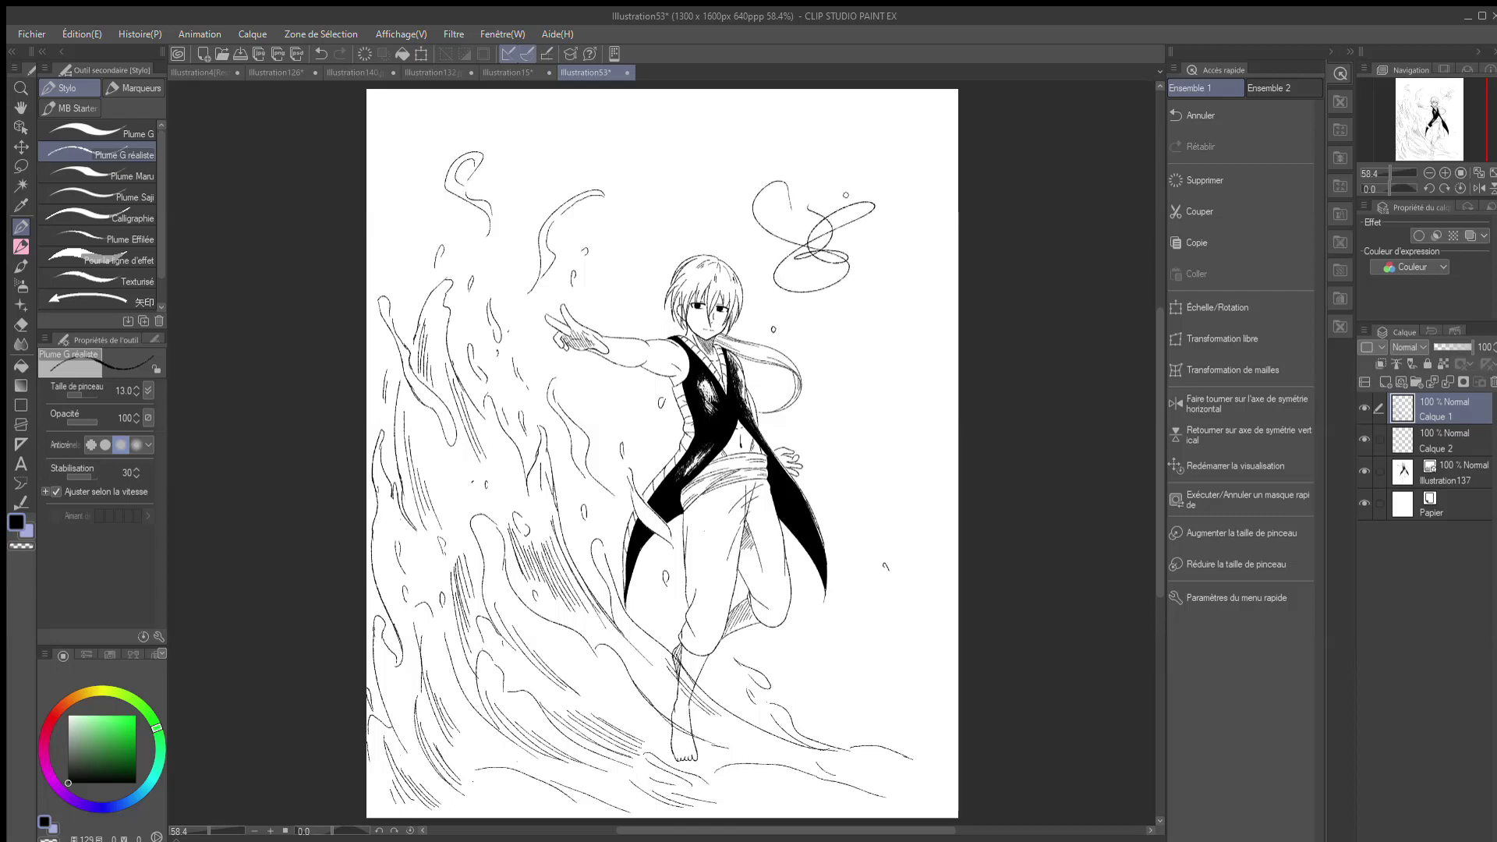
key(ctrl+z)
Step: Draw a thin water strand above the leftmost crest and add droplets and fine hatching around the tall crests
mouse_move(407, 289)
mouse_down()
mouse_move(391, 225)
mouse_move(390, 275)
mouse_up()
drag(394, 294, 406, 318)
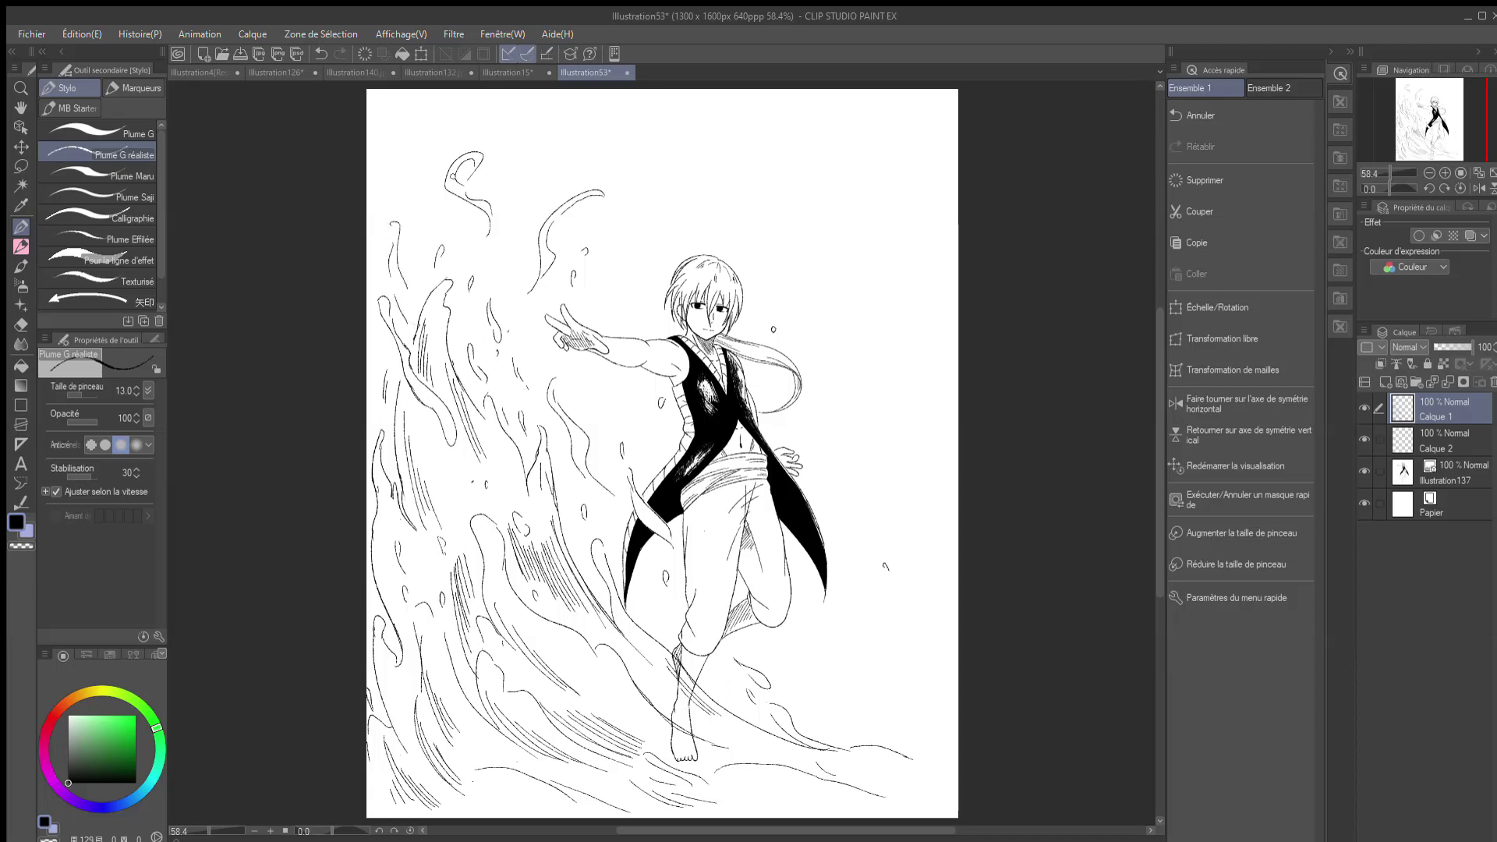
drag(419, 252, 459, 335)
drag(460, 308, 463, 338)
drag(388, 433, 395, 477)
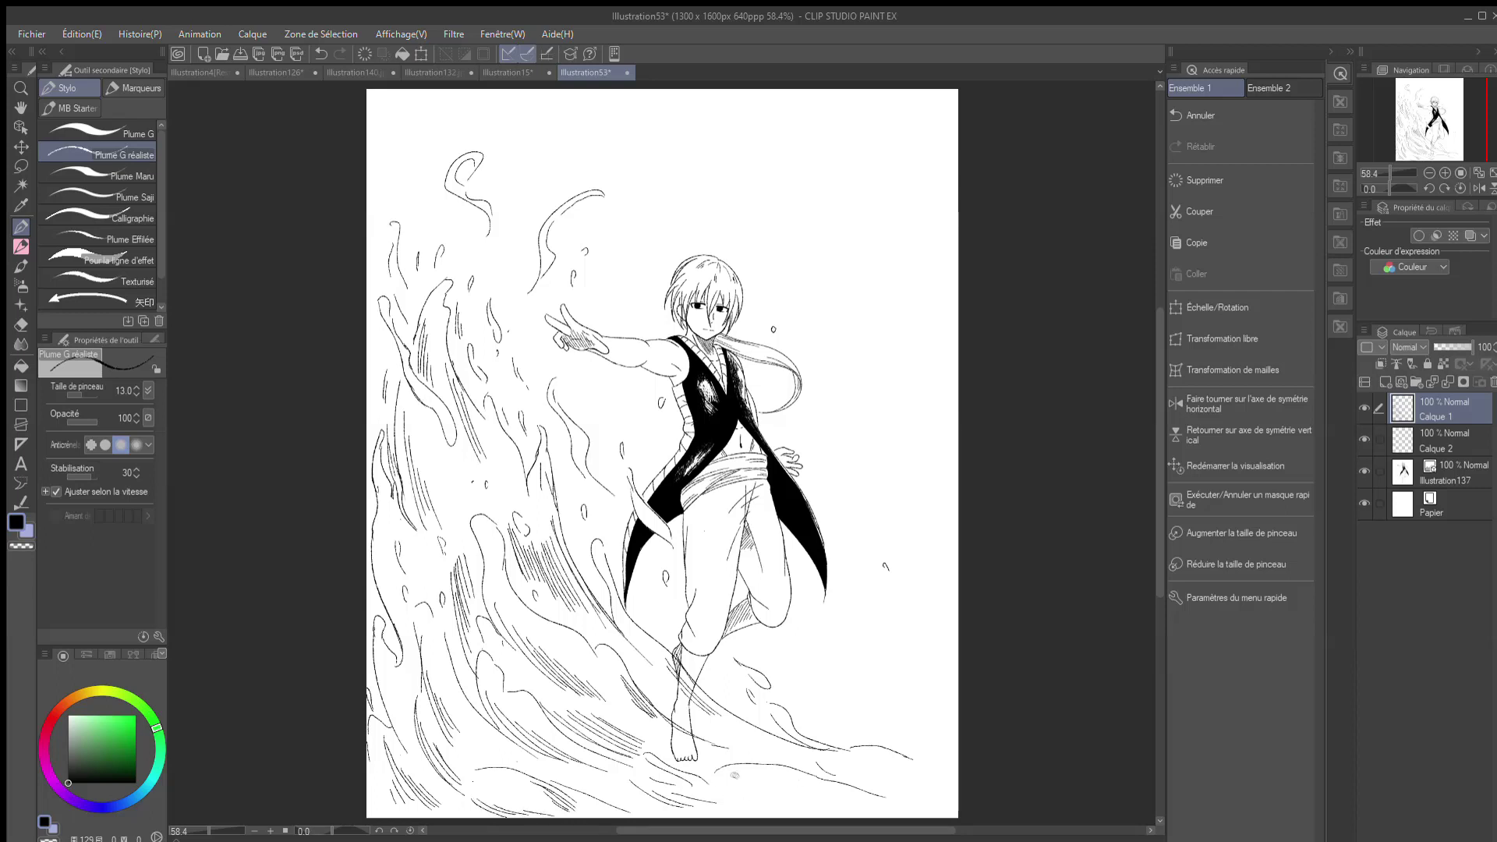
Step: Draw ripple lines along the bottom water and a hatched water surface behind the foot toward the canvas's right edge
click(830, 841)
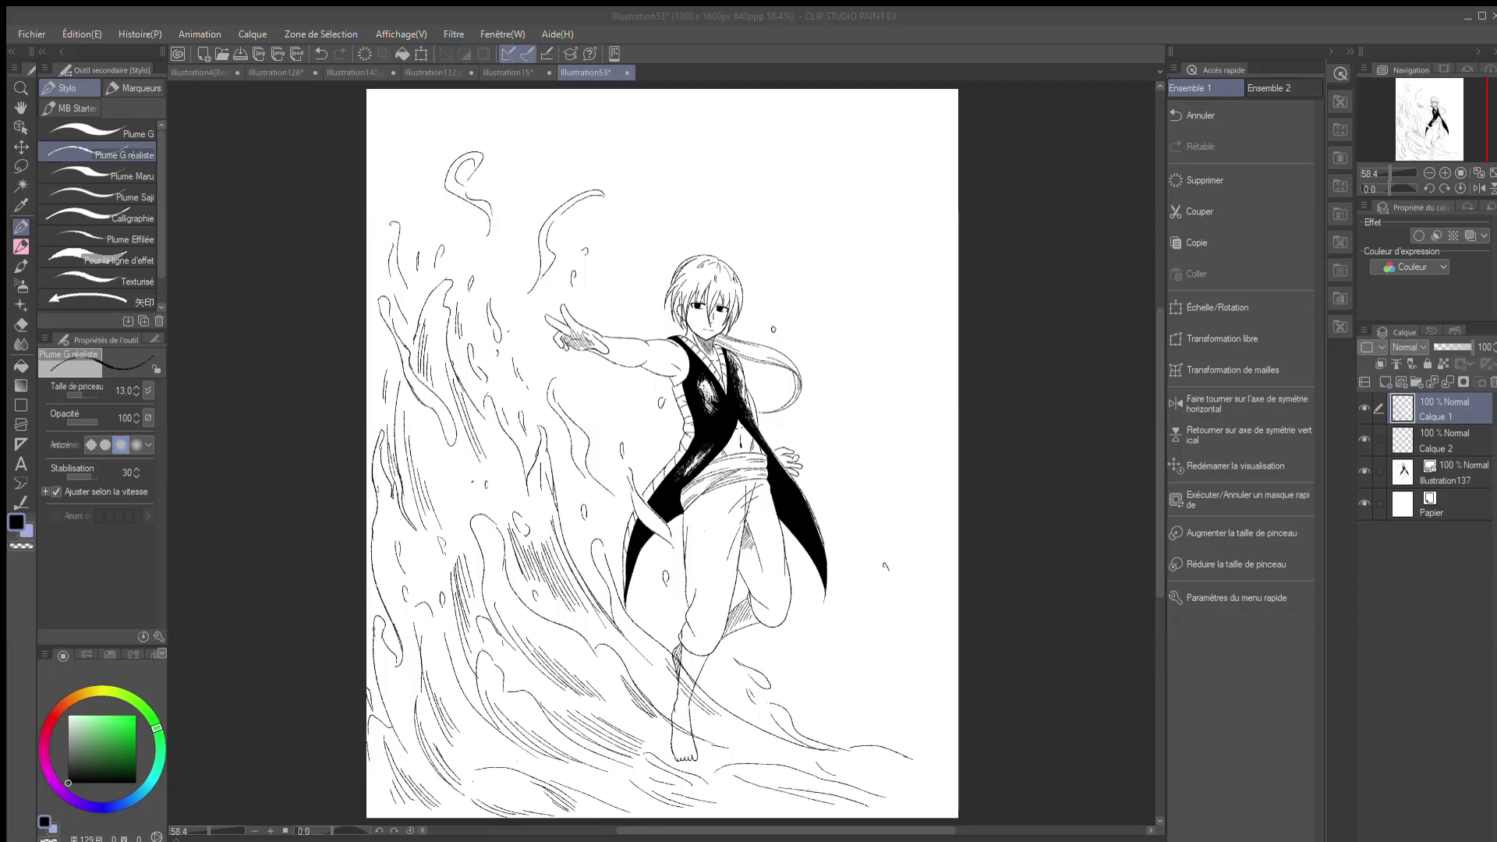
drag(783, 695, 941, 713)
mouse_move(801, 708)
mouse_down()
mouse_move(918, 729)
mouse_move(861, 733)
mouse_up()
drag(731, 699, 750, 710)
drag(860, 702, 935, 717)
mouse_move(818, 696)
mouse_down()
mouse_move(893, 707)
mouse_move(849, 704)
mouse_up()
drag(886, 732, 924, 741)
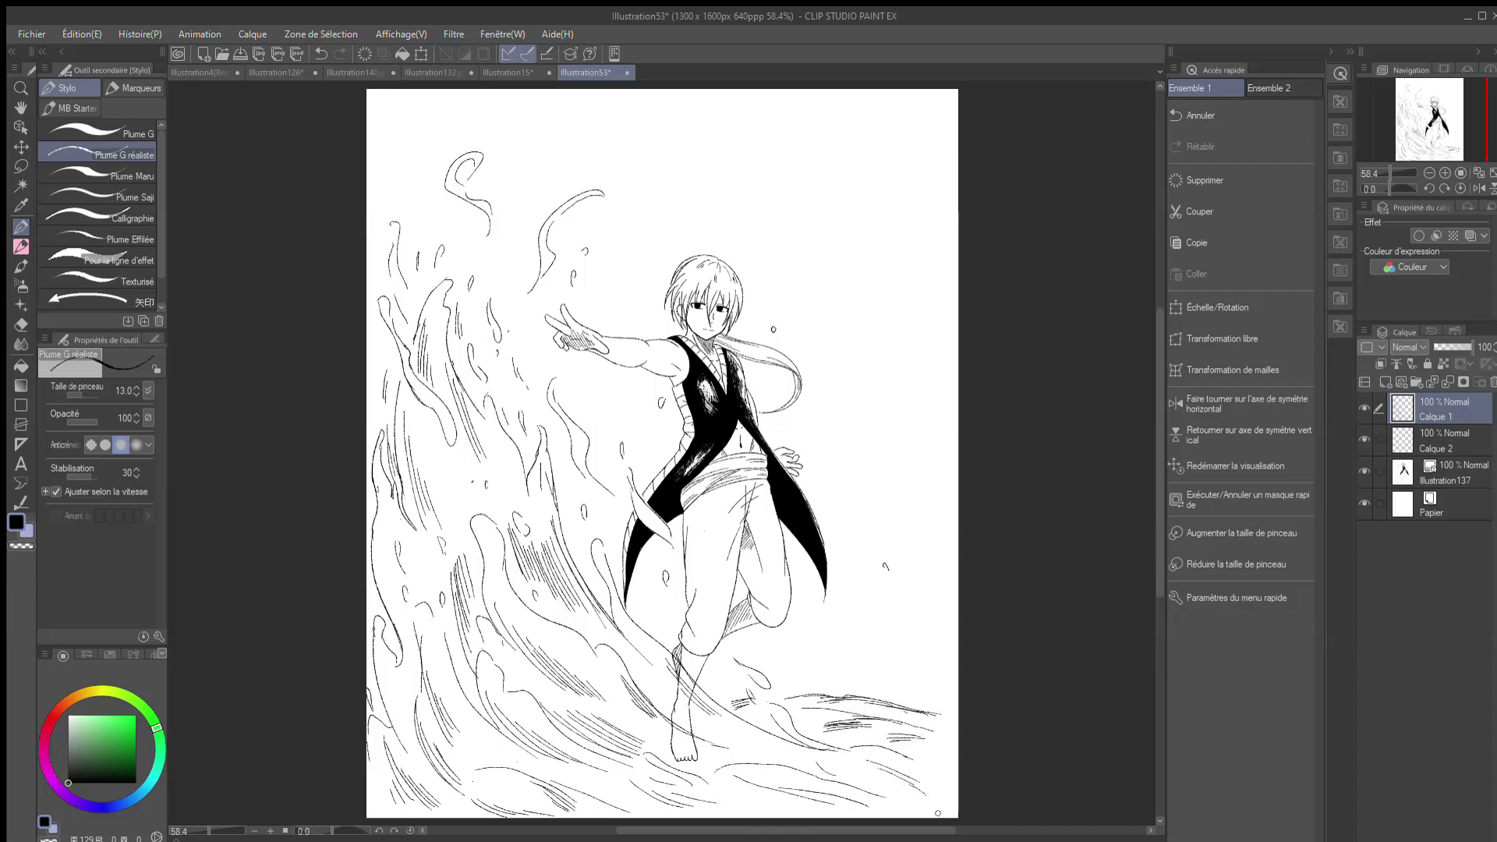
Step: Cover the lower leg and foot behind the wave with white Plume G strokes on Calque 2
key(e)
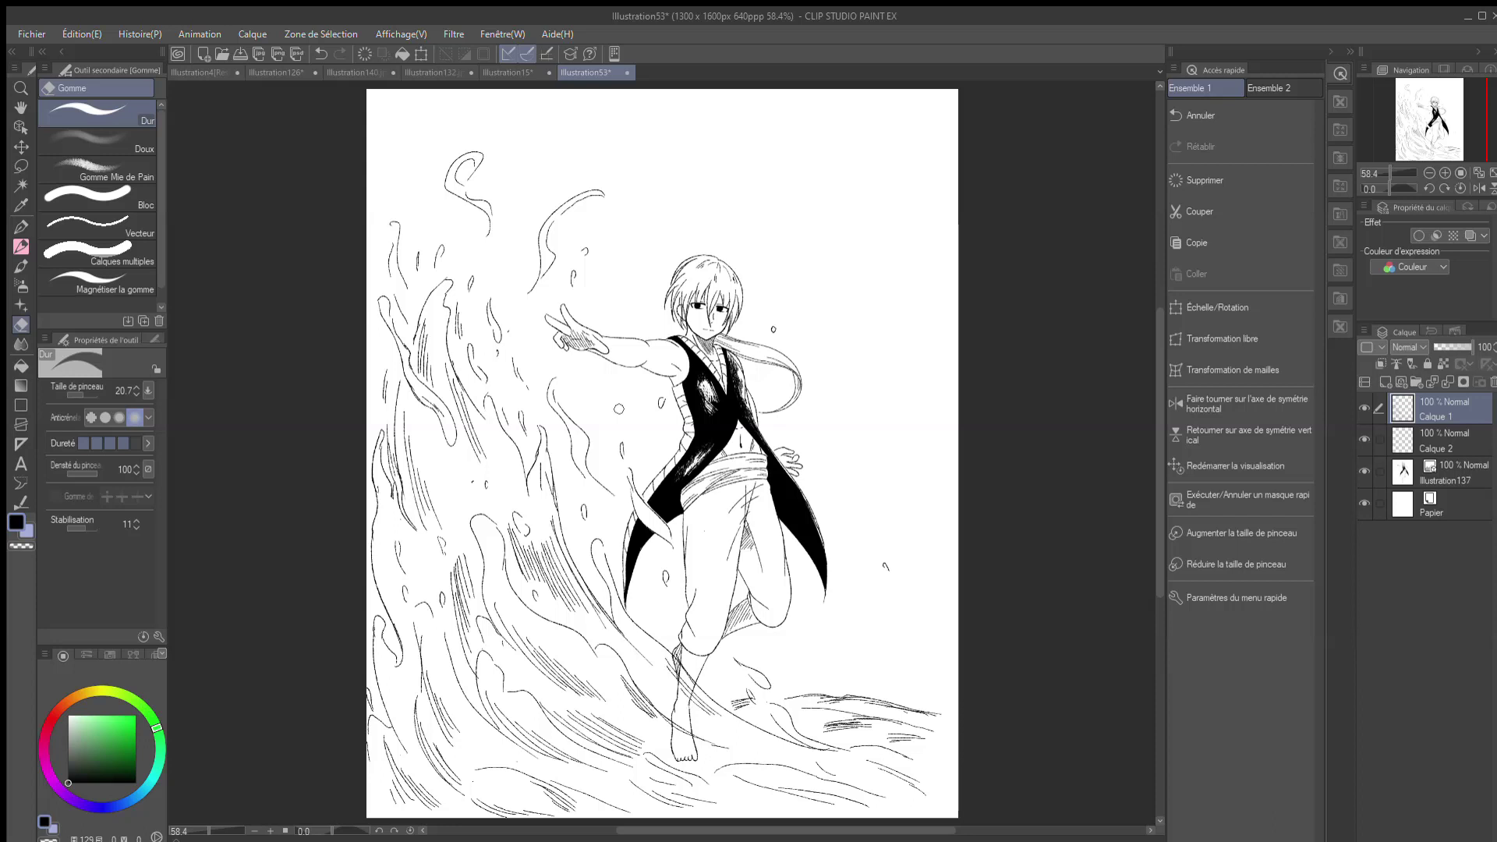
click(1444, 442)
key(p)
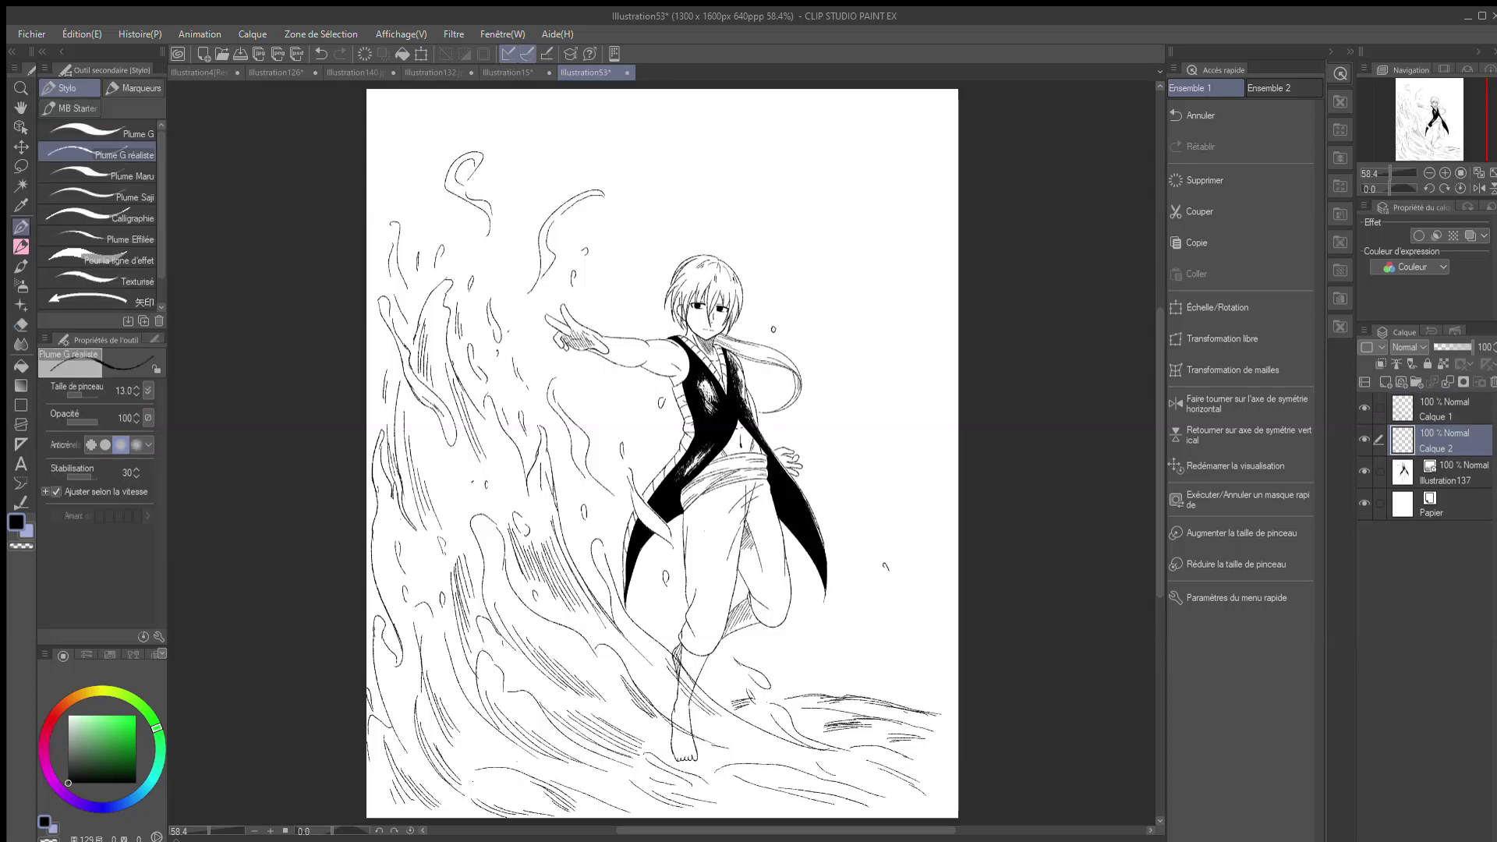
key(x)
mouse_move(678, 672)
mouse_down()
mouse_move(685, 765)
mouse_move(694, 707)
mouse_move(714, 713)
mouse_up()
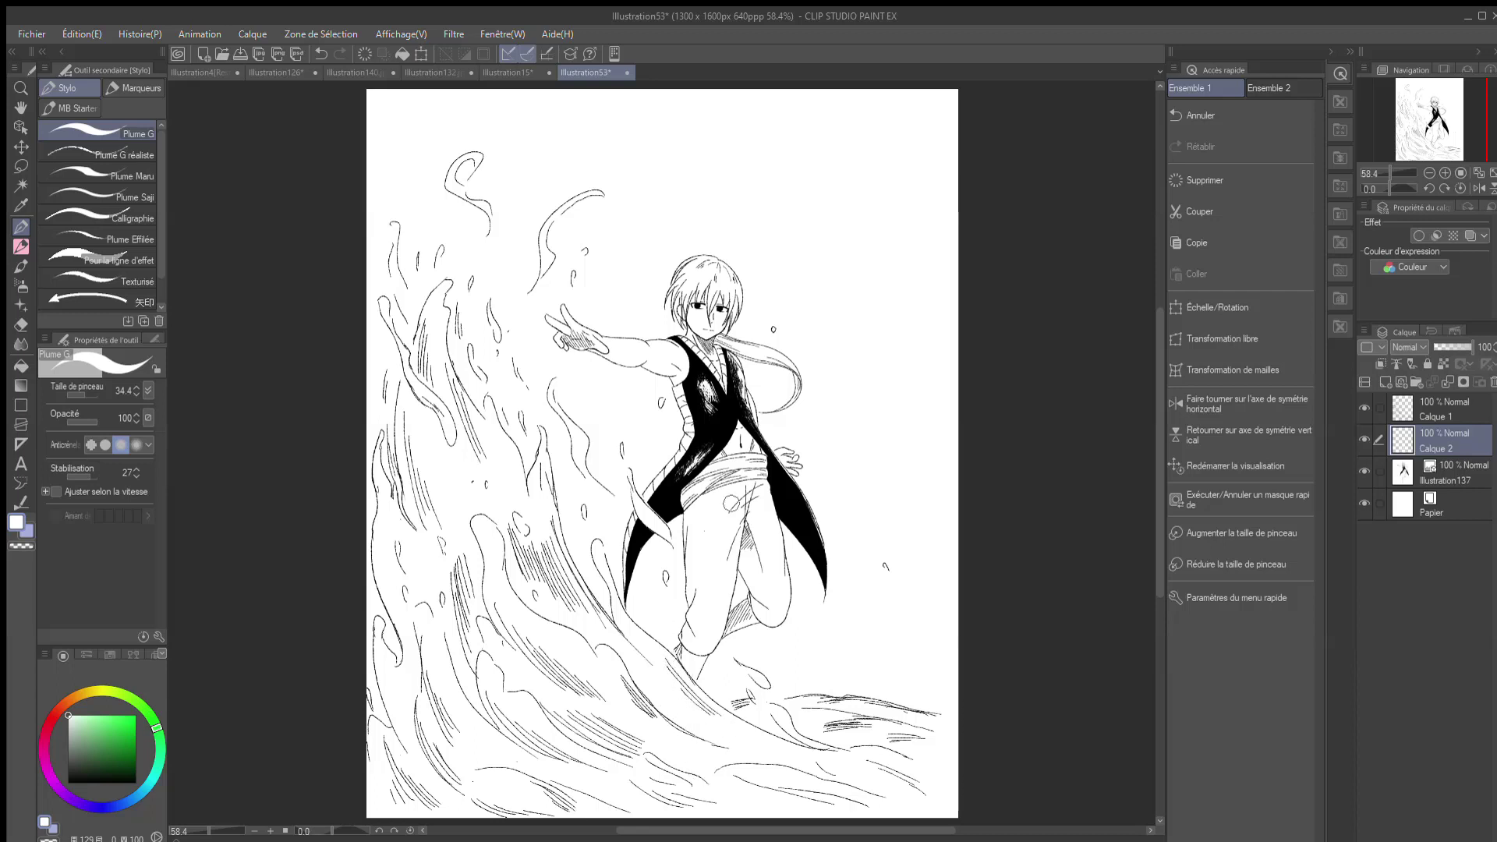
Step: Erase stray lines on Calque 1 where the leg meets the water, and try a black Plume G réaliste stroke there
click(1444, 410)
click(97, 153)
click(68, 783)
click(21, 324)
drag(720, 704, 738, 716)
click(21, 226)
mouse_move(715, 702)
mouse_down()
mouse_move(712, 656)
mouse_move(778, 733)
mouse_up()
key(ctrl+z)
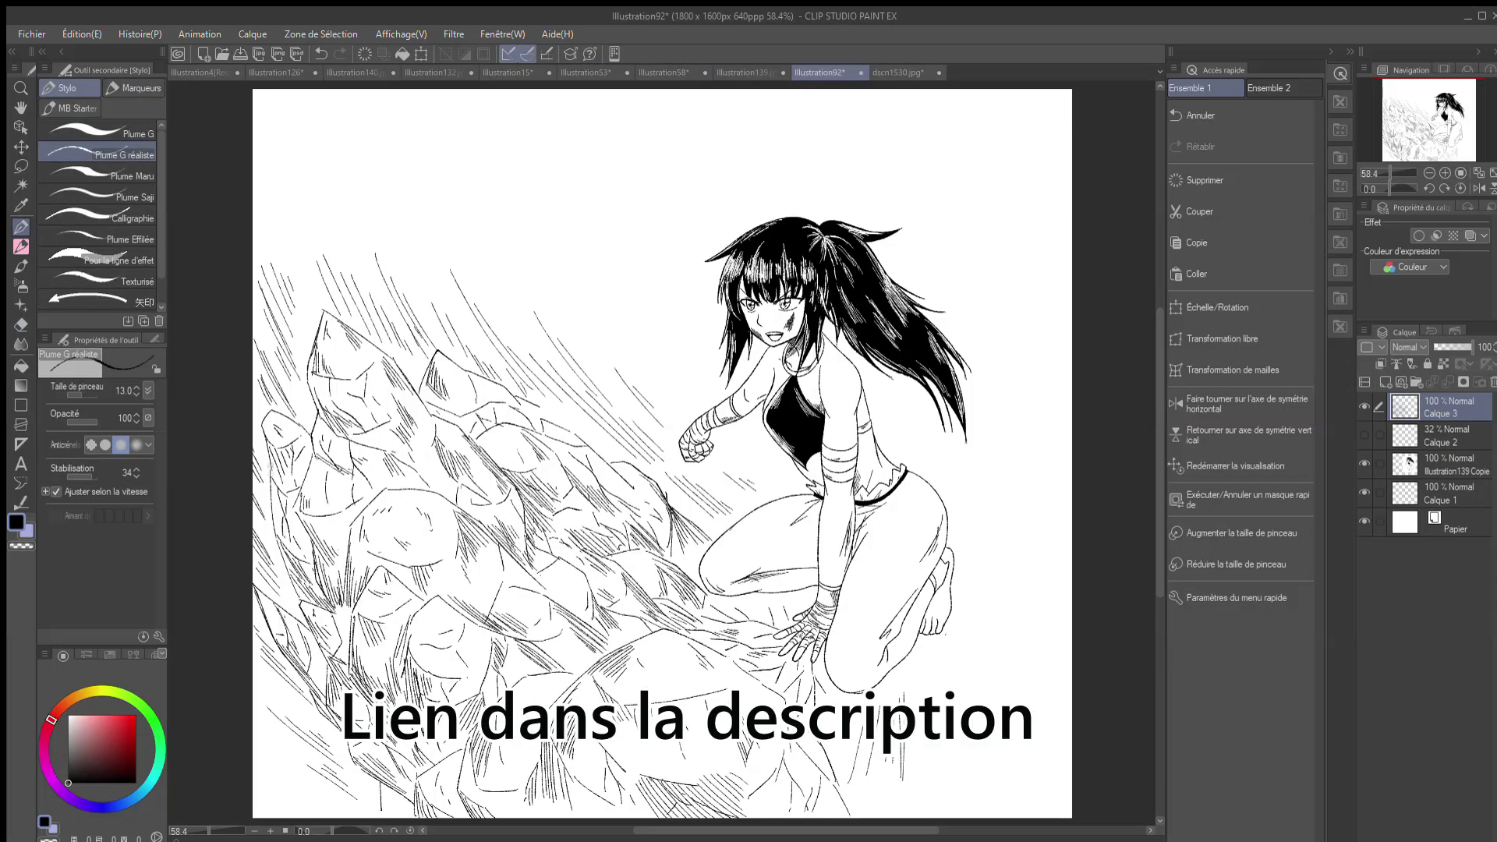
Step: Add straight hatching to the left and lower faces of the rocks on Calque 3 of Illustration92
mouse_move(269, 462)
mouse_down()
mouse_move(286, 560)
mouse_move(373, 709)
mouse_up()
drag(413, 616, 404, 703)
drag(352, 530, 344, 604)
mouse_move(287, 656)
mouse_down()
mouse_move(391, 785)
mouse_move(376, 782)
mouse_up()
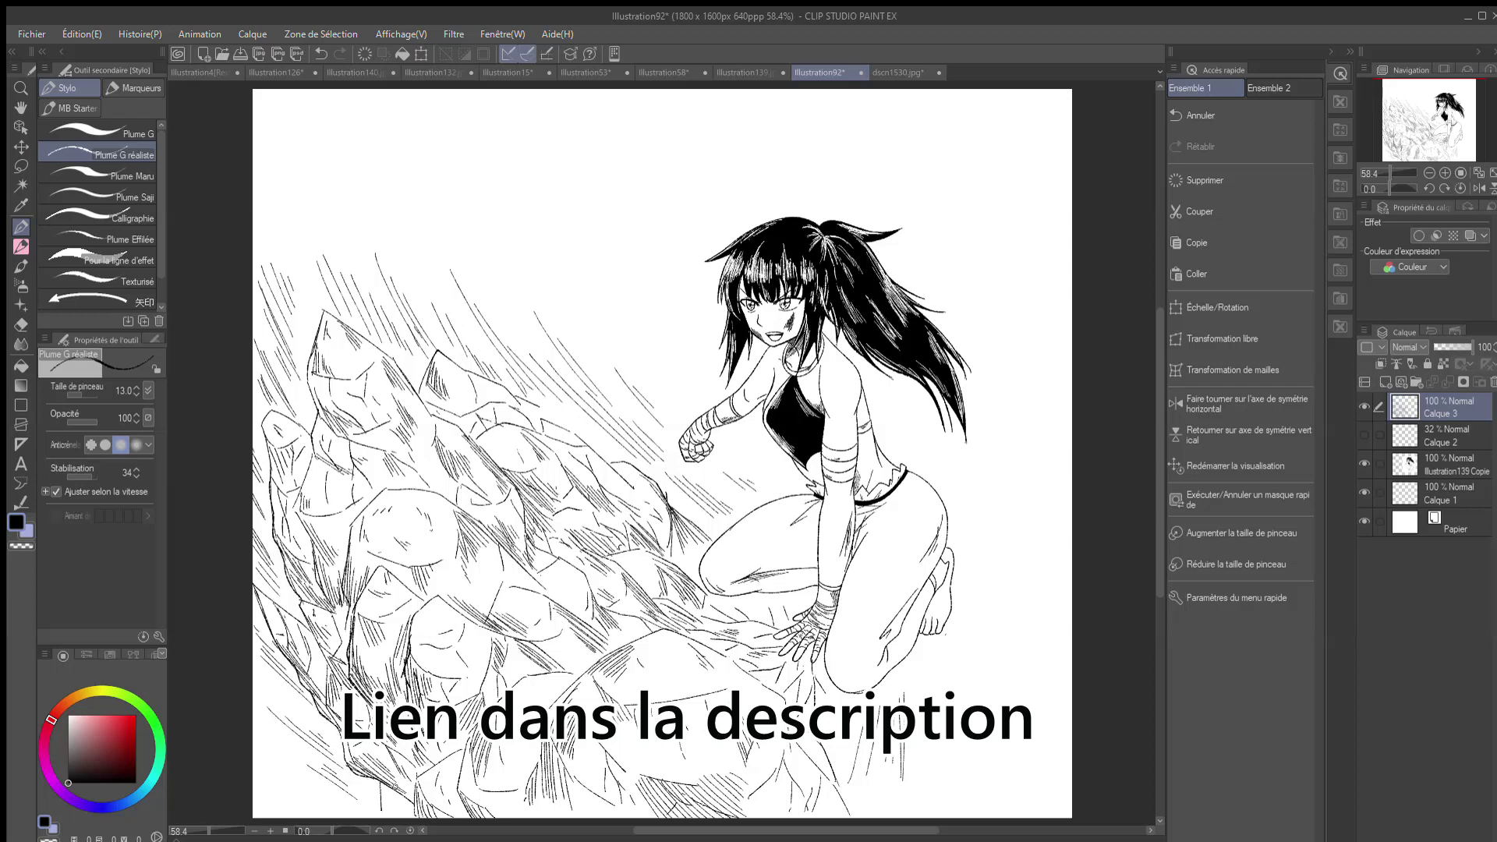
drag(437, 599, 470, 636)
drag(459, 652, 484, 670)
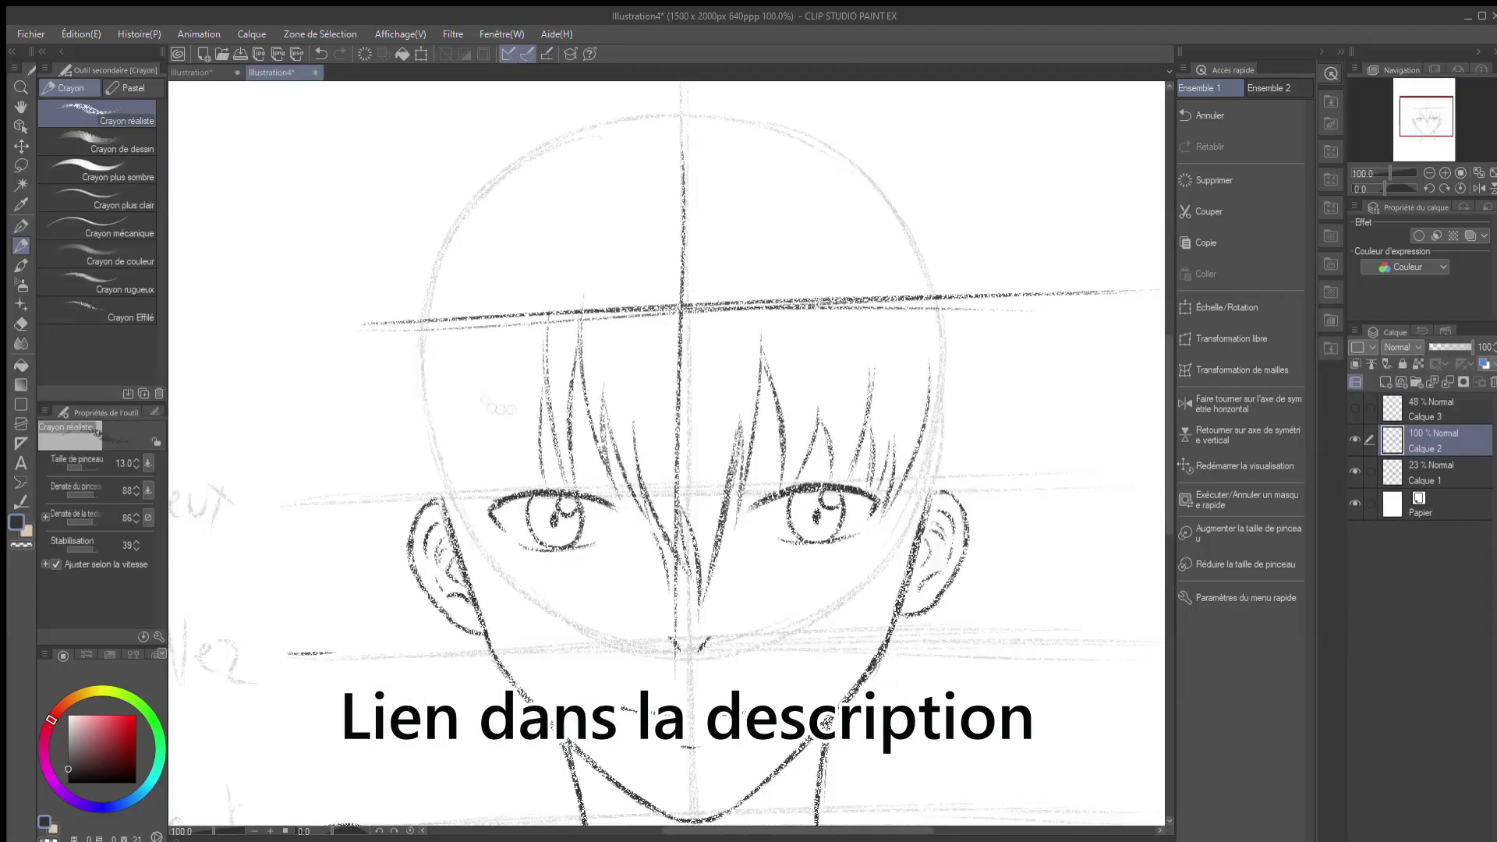
Step: Sketch pointed hair strands along the left side of the front-facing head with Crayon réaliste
drag(467, 350, 499, 507)
drag(515, 343, 538, 495)
drag(520, 382, 538, 488)
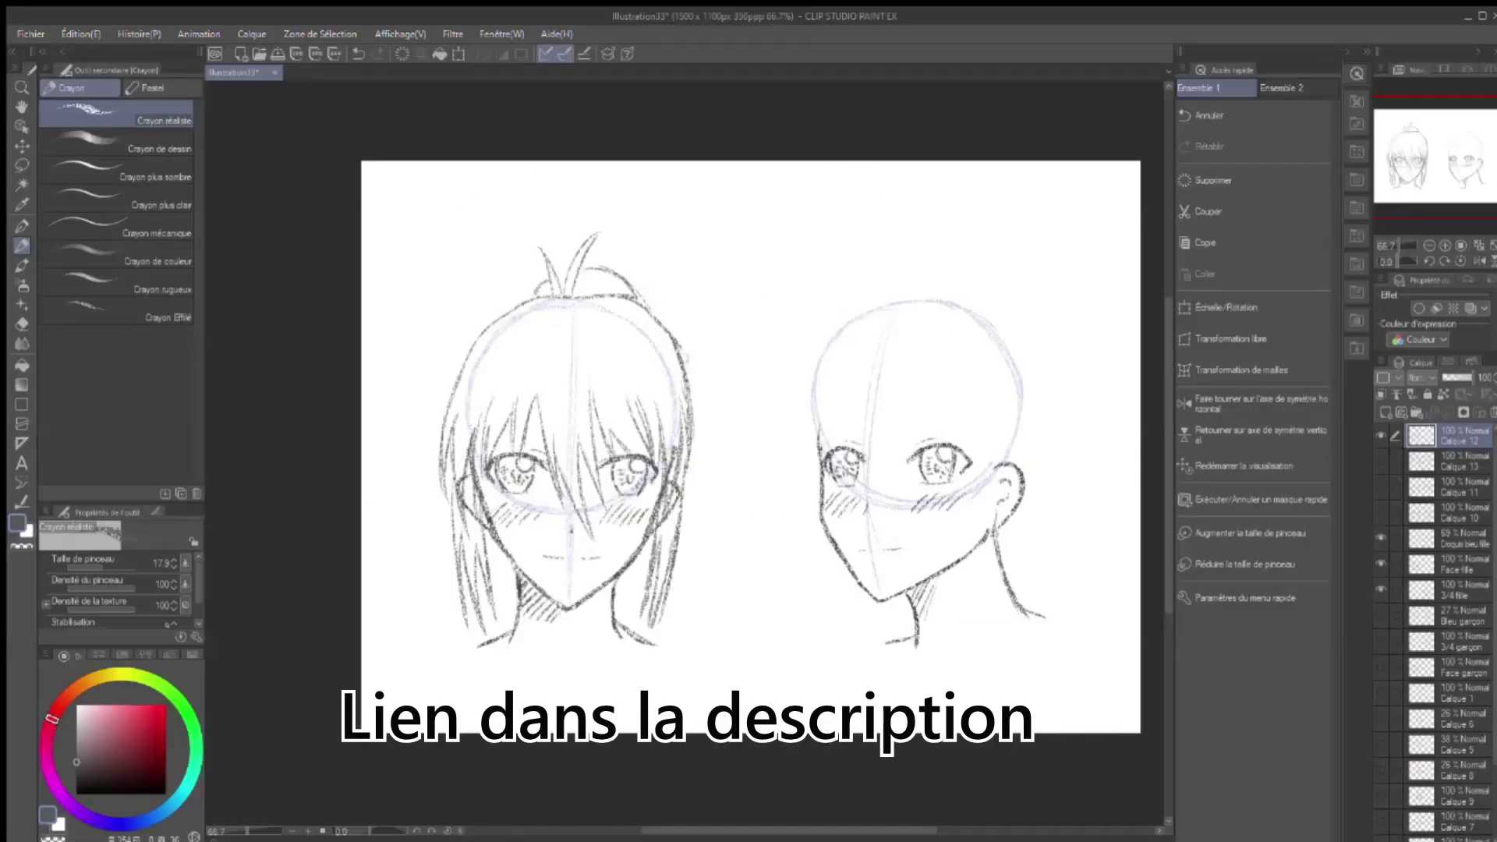
Step: Sketch the long side locks framing the front-view girl's face with Crayon réaliste strokes
mouse_move(692, 407)
mouse_down()
mouse_move(718, 535)
mouse_move(686, 640)
mouse_up()
drag(683, 575, 668, 644)
drag(451, 531, 450, 649)
drag(454, 587, 467, 647)
drag(496, 547, 499, 638)
drag(484, 585, 479, 608)
drag(644, 550, 620, 628)
drag(627, 588, 620, 621)
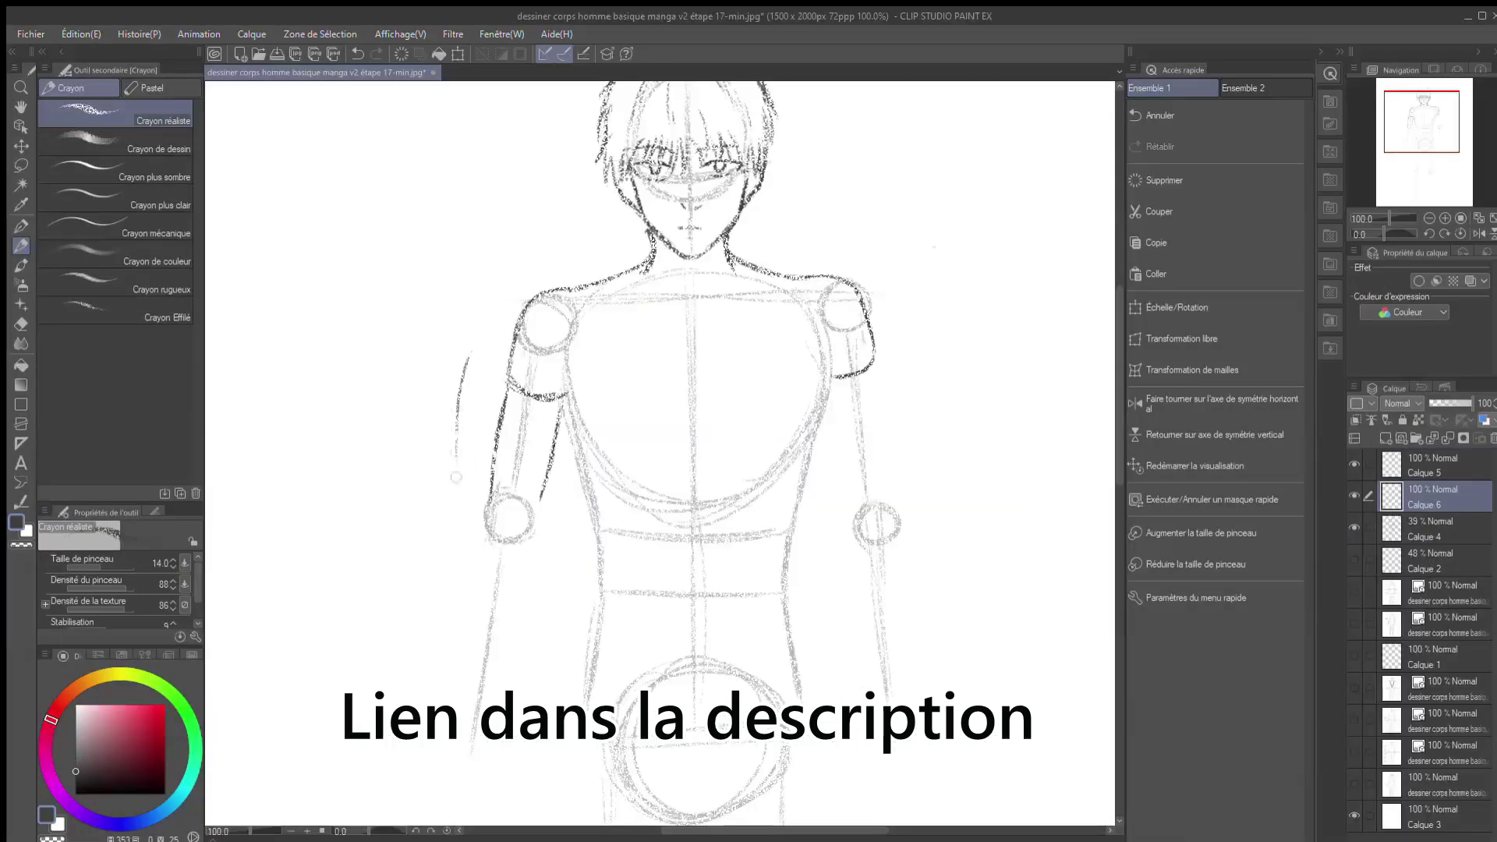
Step: Extend the inner upper-arm line on the male body sketch, and undo the last stroke on the T-shirt sketches
drag(556, 456, 530, 522)
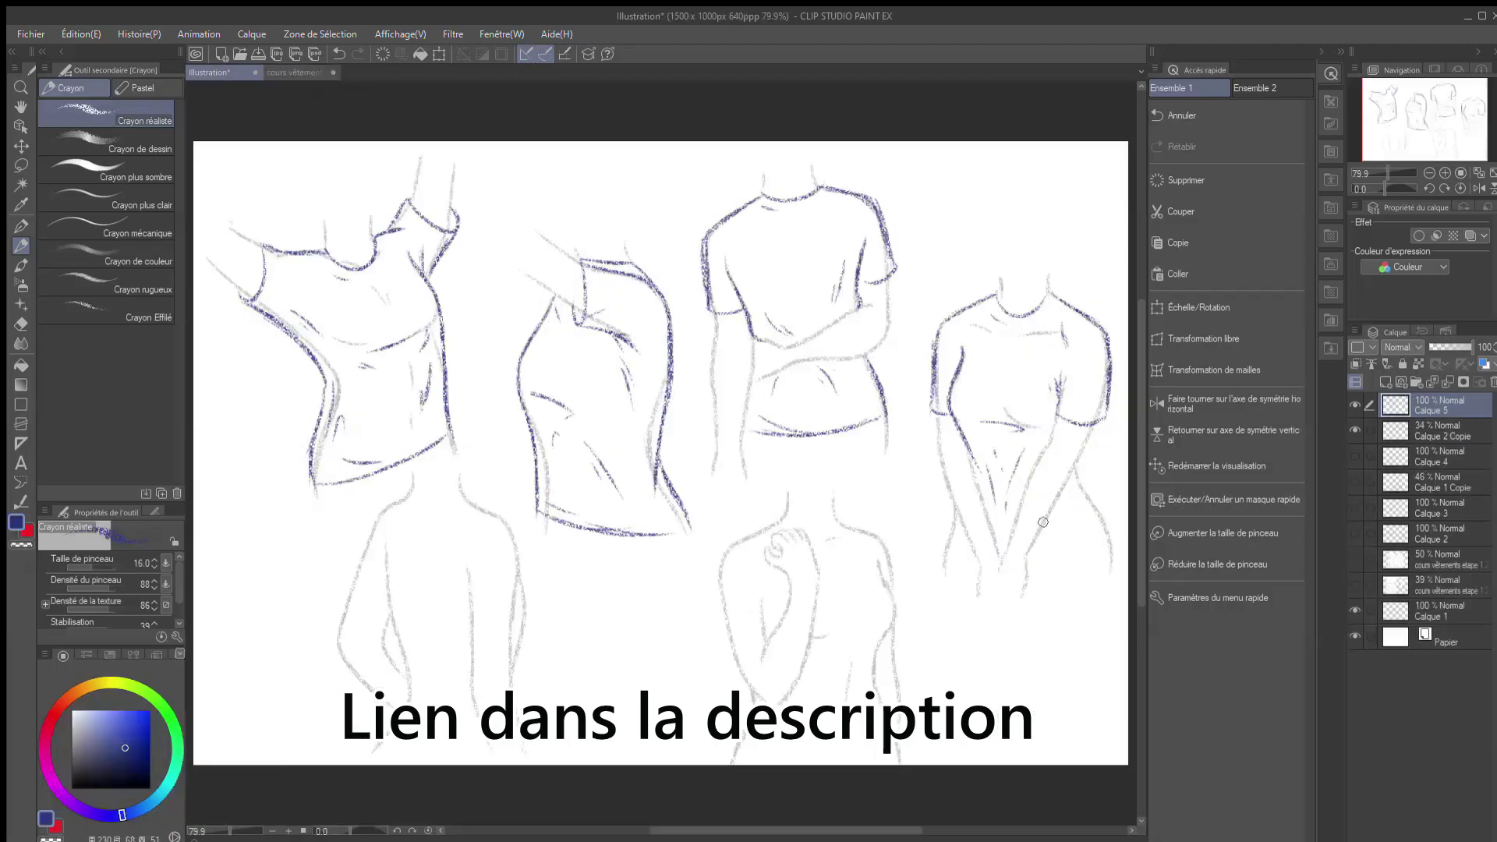
key(ctrl+z)
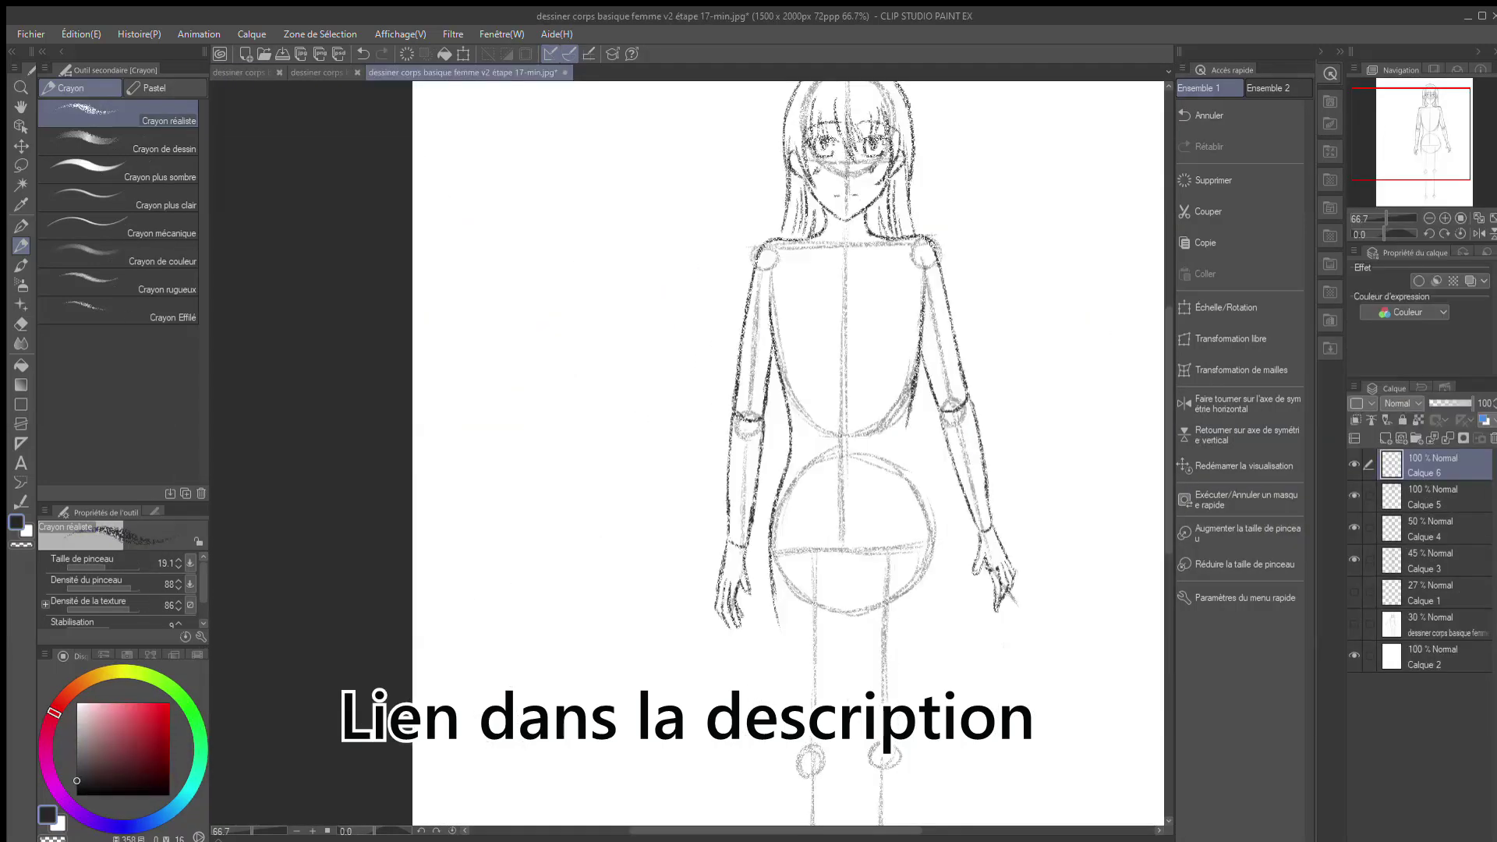
Step: Outline the female body's waist and hip, then the crotch curve and both sides of the left thigh
drag(907, 407, 930, 515)
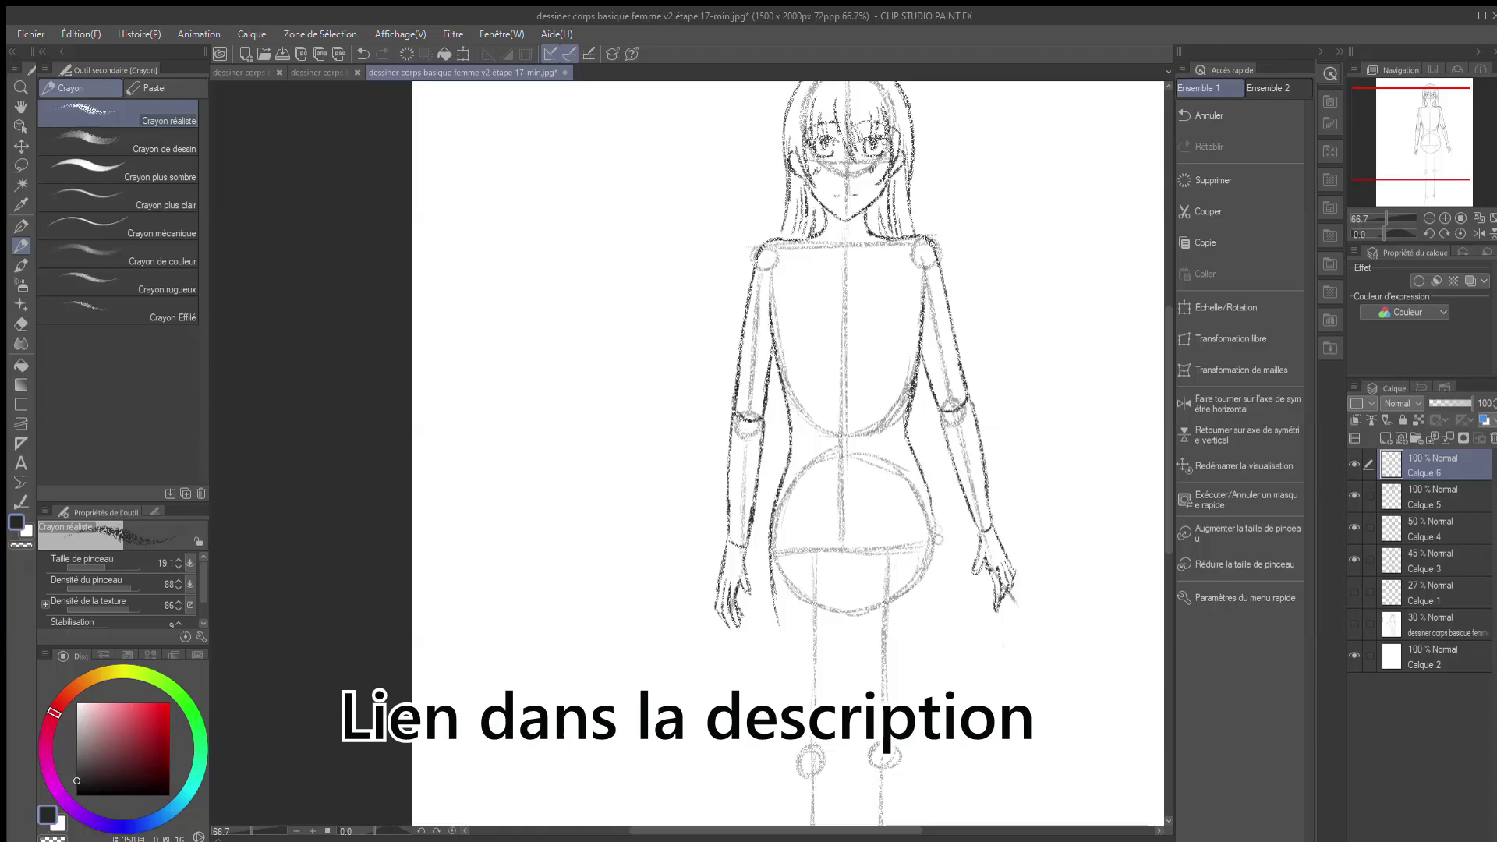
drag(917, 464, 937, 581)
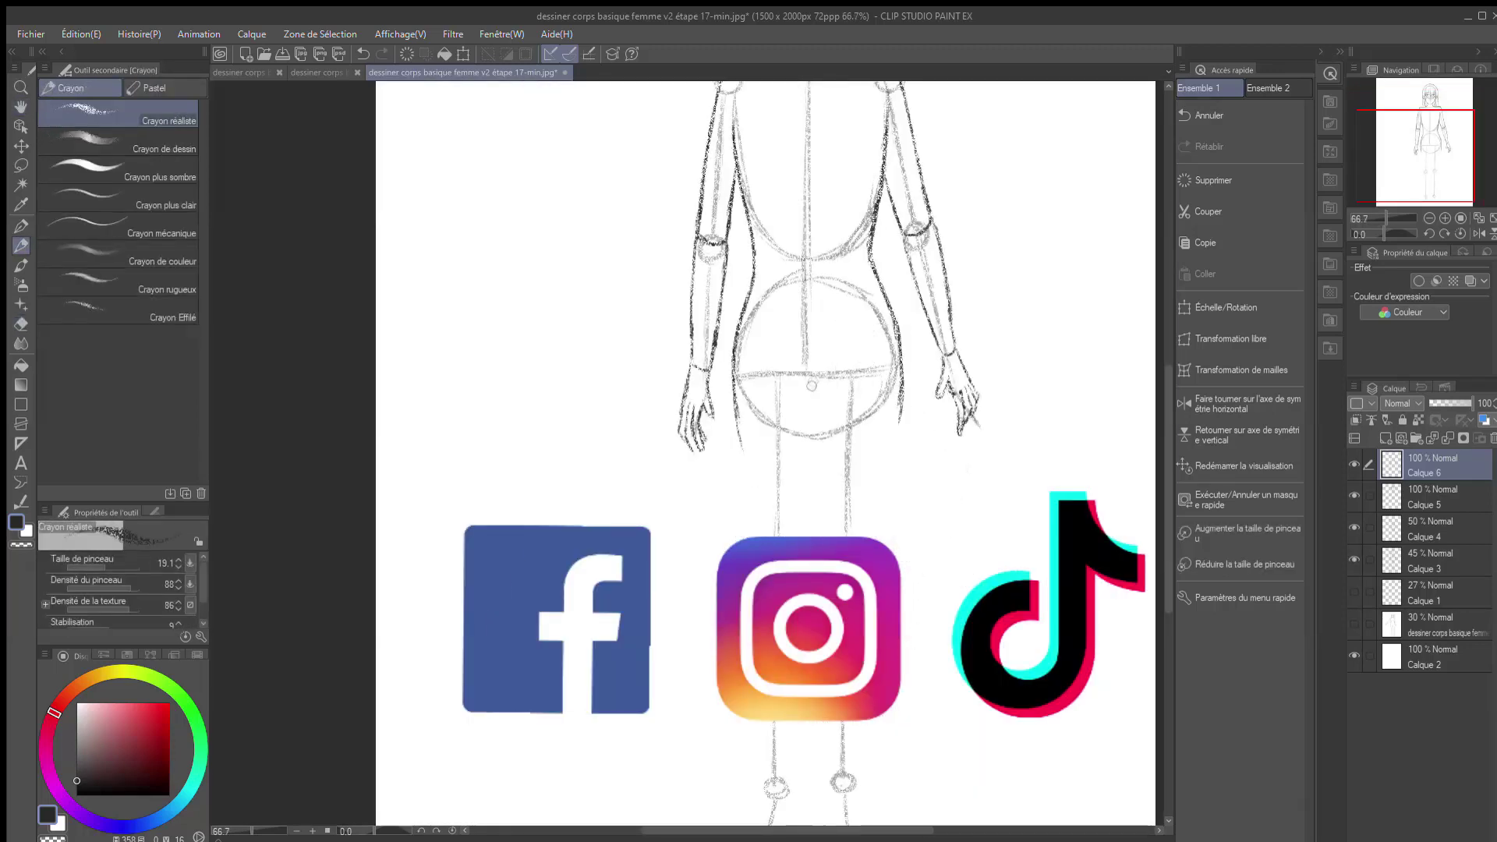
mouse_move(804, 415)
mouse_down()
mouse_move(812, 398)
mouse_move(823, 409)
mouse_up()
drag(730, 405, 750, 538)
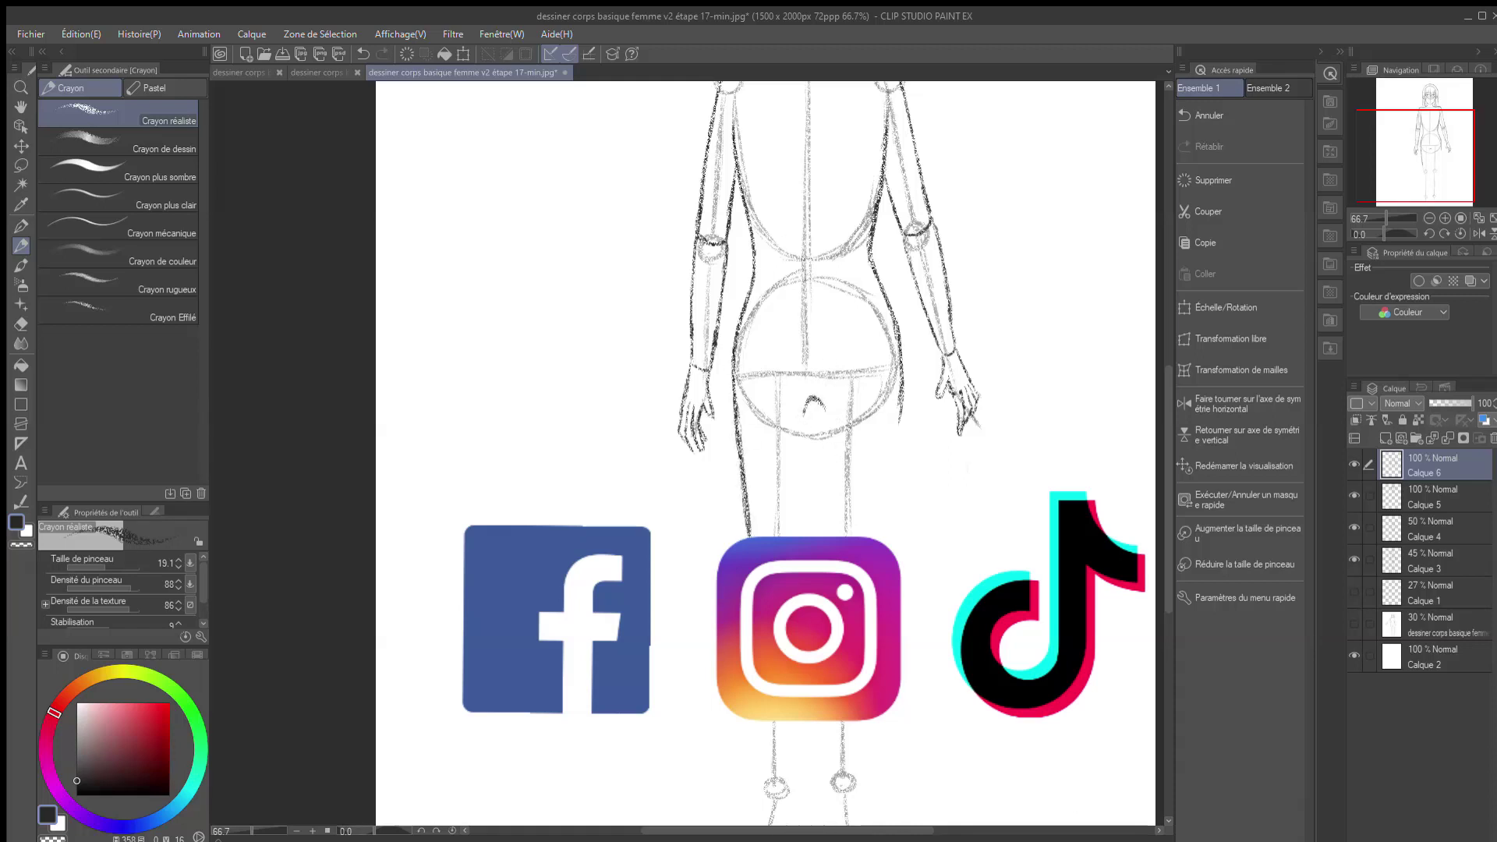
drag(809, 400, 792, 538)
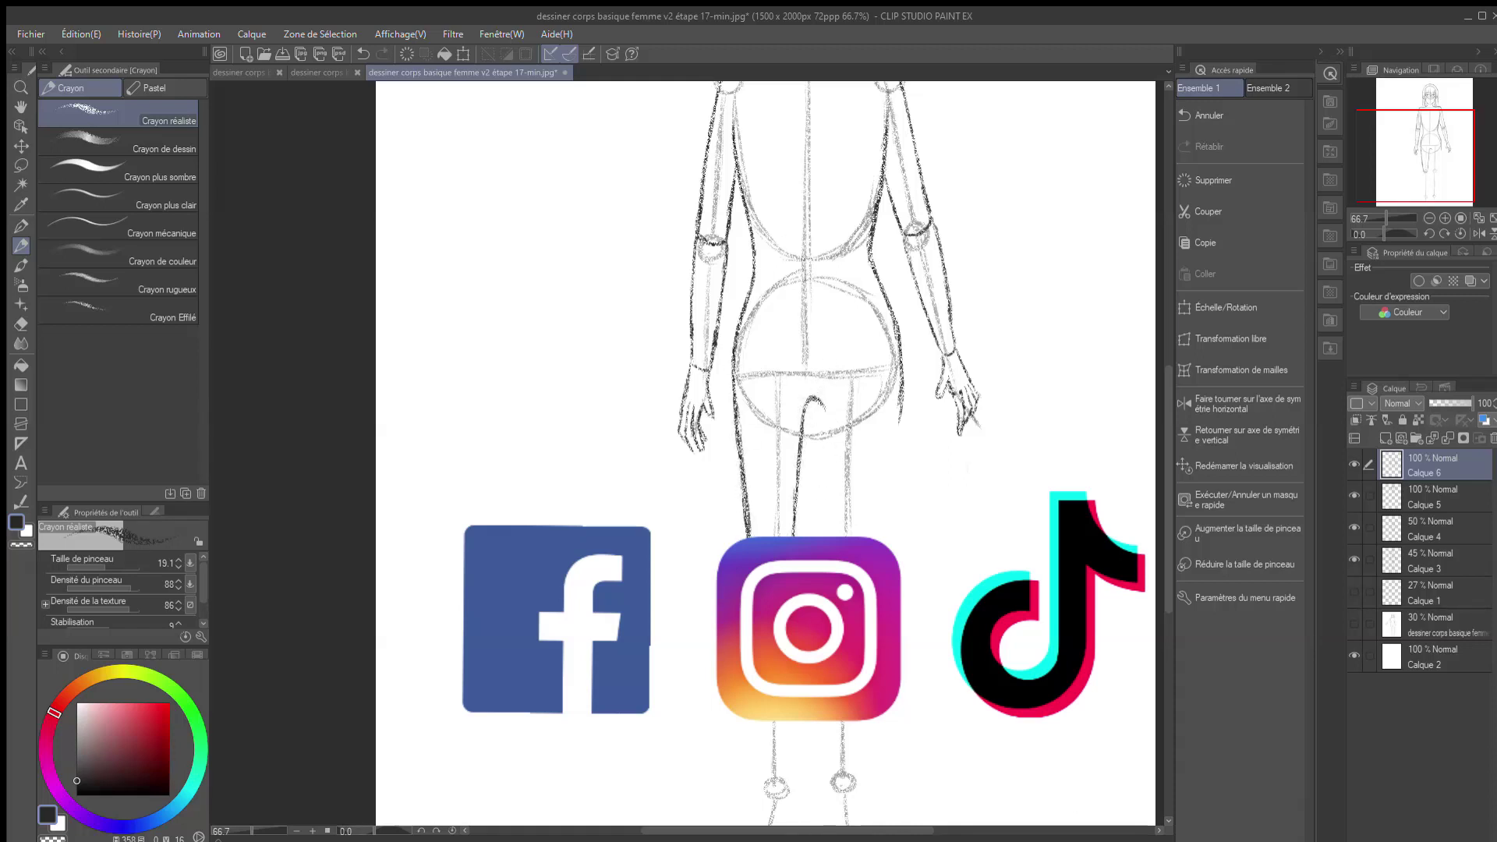